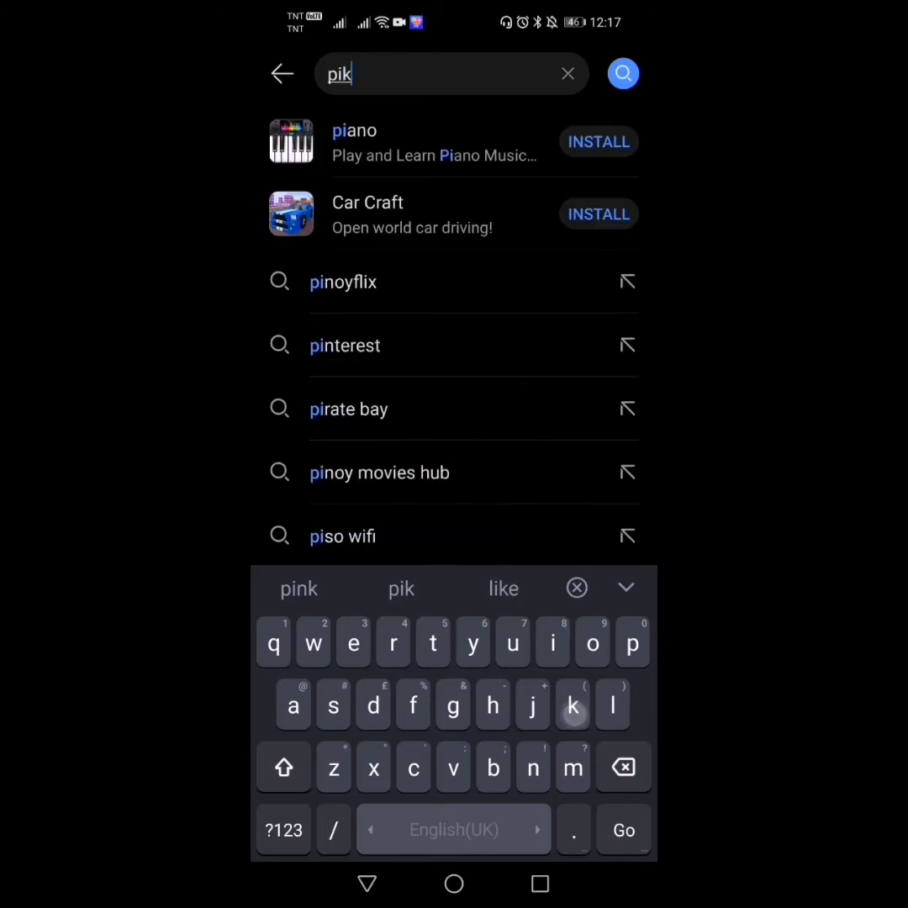
Search the web for piktochart and open the official Piktochart site from the results
{"action": "left_click", "coordinate": [493, 139]}
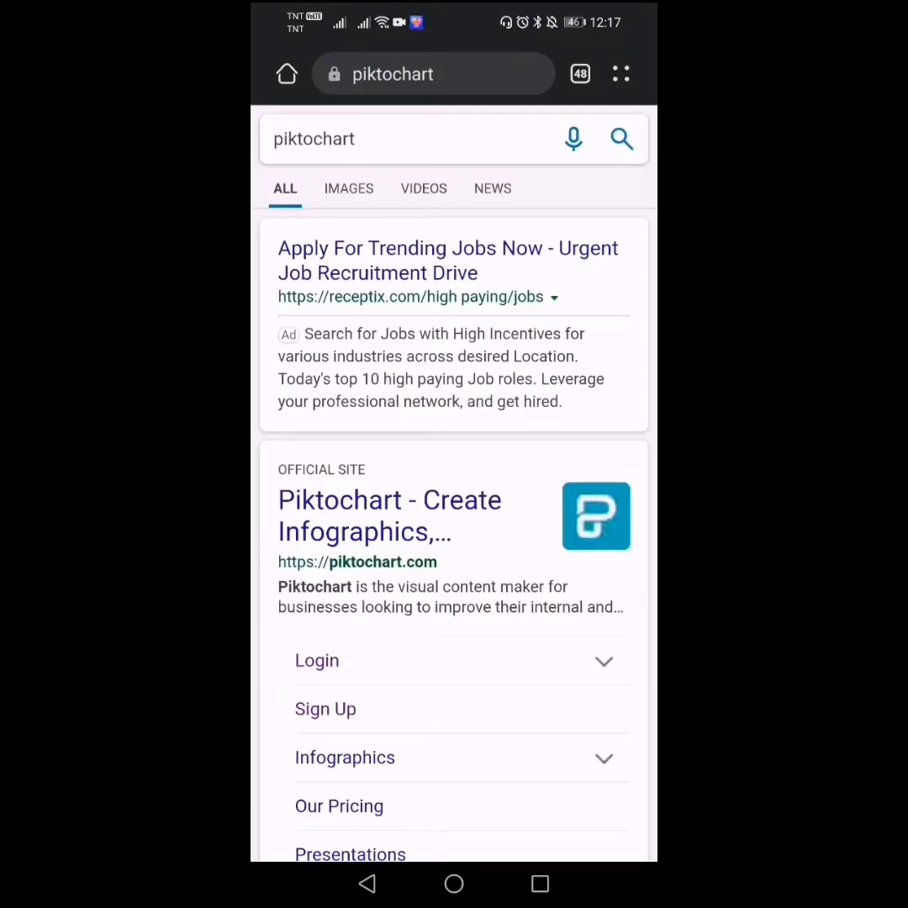
{"action": "left_click_drag", "start_coordinate": [574, 725], "coordinate": [576, 606]}
{"action": "left_click_drag", "start_coordinate": [551, 668], "coordinate": [548, 782]}
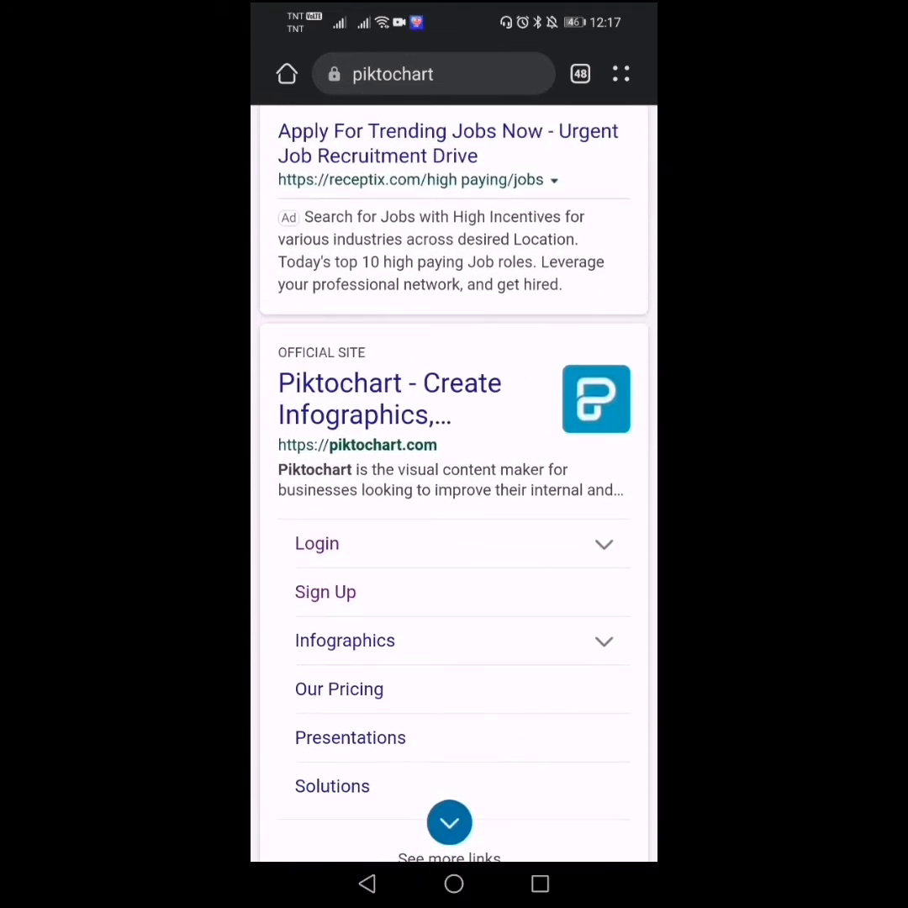
{"action": "left_click_drag", "start_coordinate": [563, 648], "coordinate": [547, 631]}
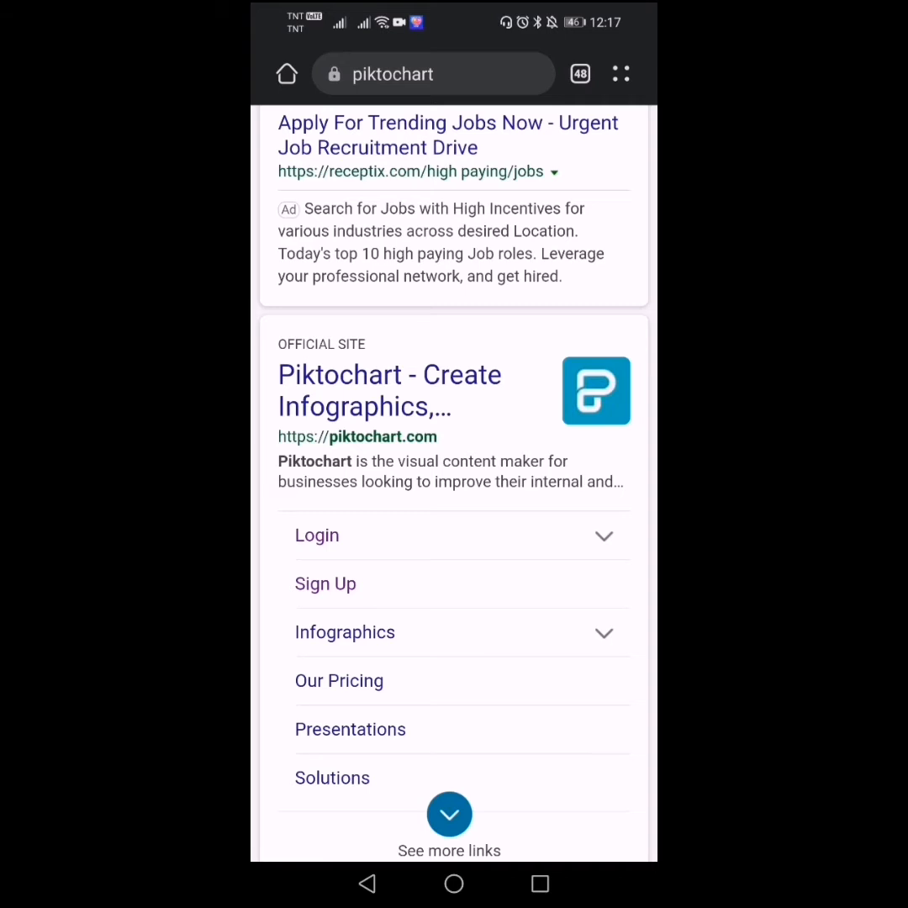
{"action": "left_click", "coordinate": [392, 409]}
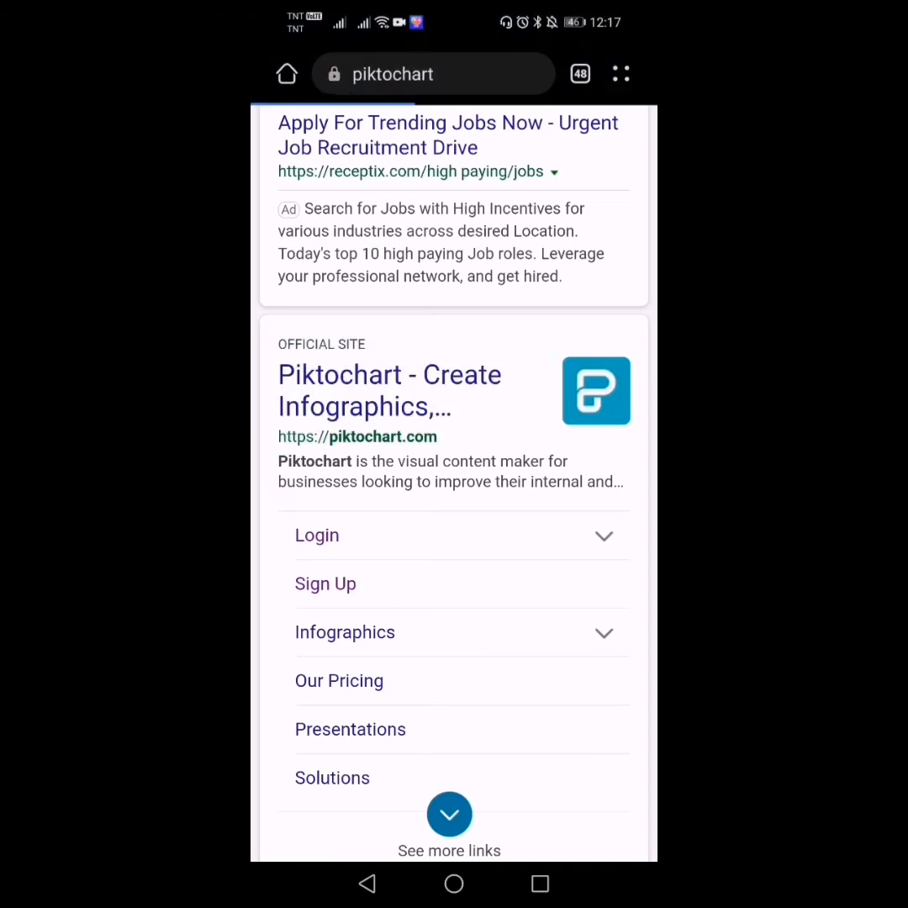
Start creating for free on the Piktochart homepage and look over the workspace dashboard
{"action": "left_click_drag", "start_coordinate": [586, 651], "coordinate": [580, 387]}
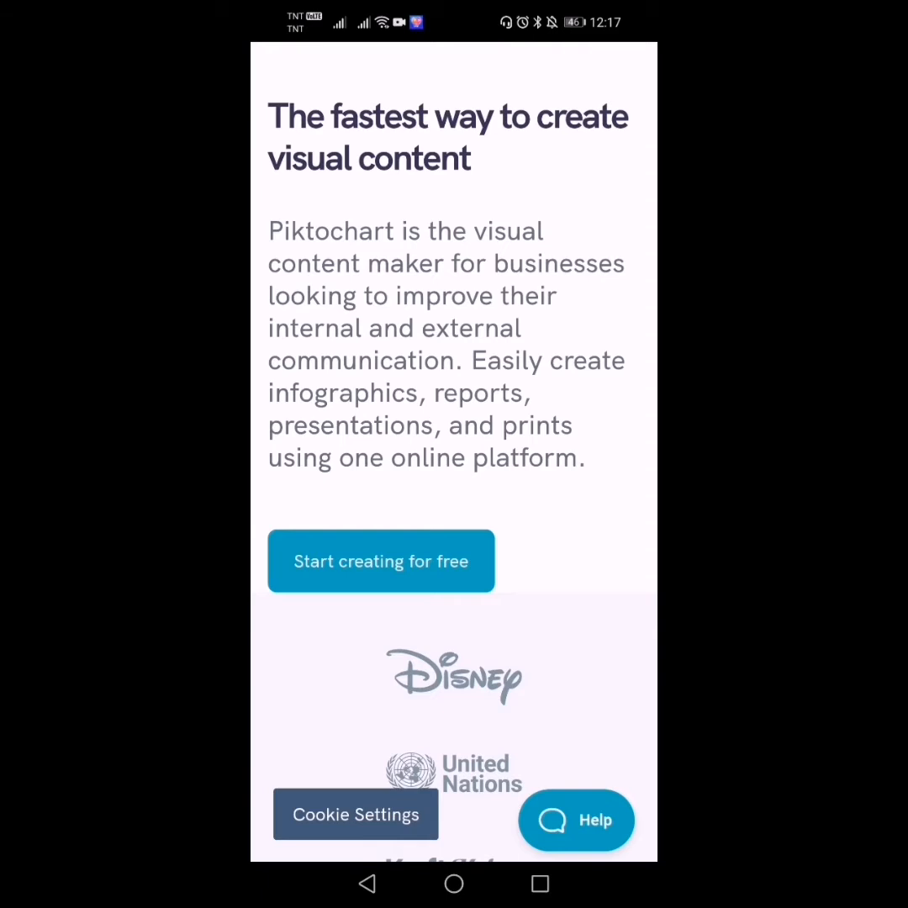
{"action": "left_click", "coordinate": [380, 562]}
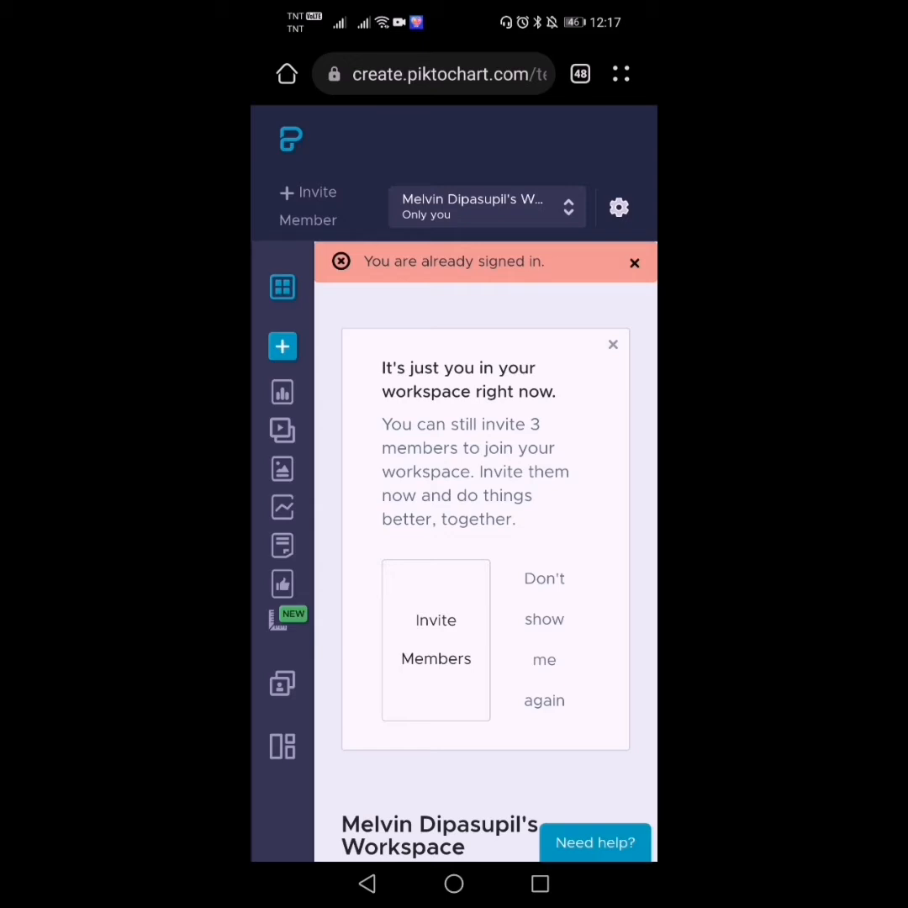
{"action": "left_click_drag", "start_coordinate": [541, 622], "coordinate": [621, 481]}
{"action": "left_click_drag", "start_coordinate": [569, 561], "coordinate": [616, 467]}
{"action": "left_click_drag", "start_coordinate": [543, 635], "coordinate": [580, 757]}
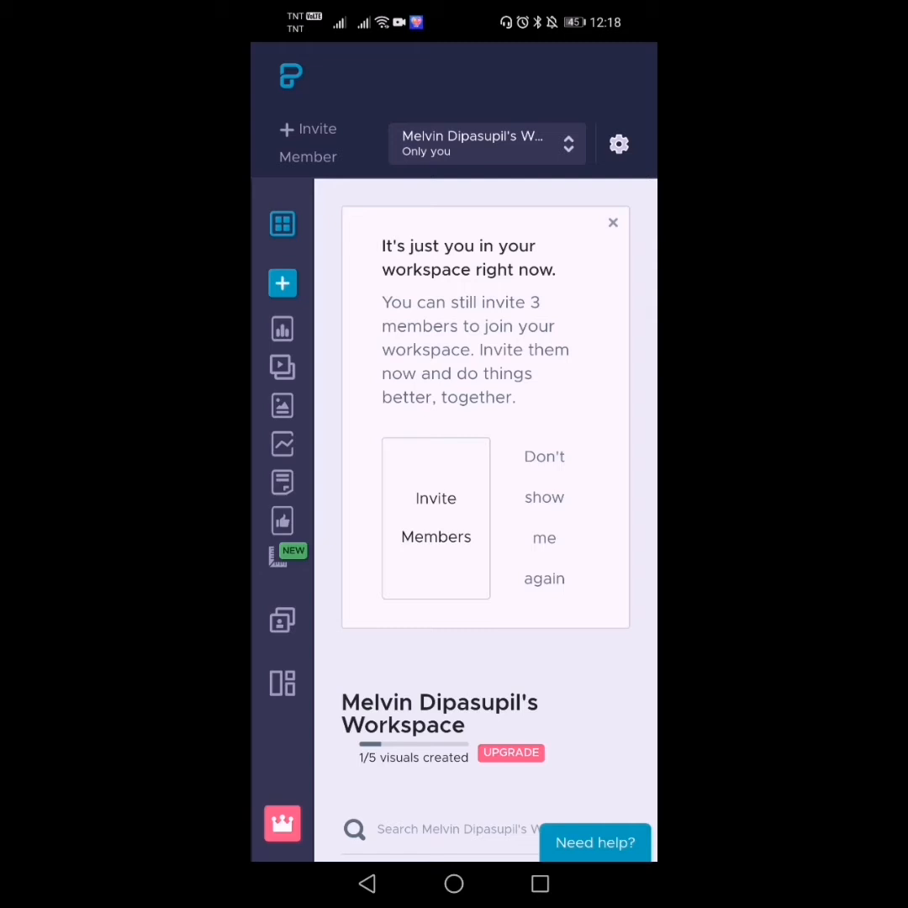
View the Infographics, Presentations, Posters, Reports and Flyers template categories, and return to Infographics
{"action": "left_click", "coordinate": [283, 328]}
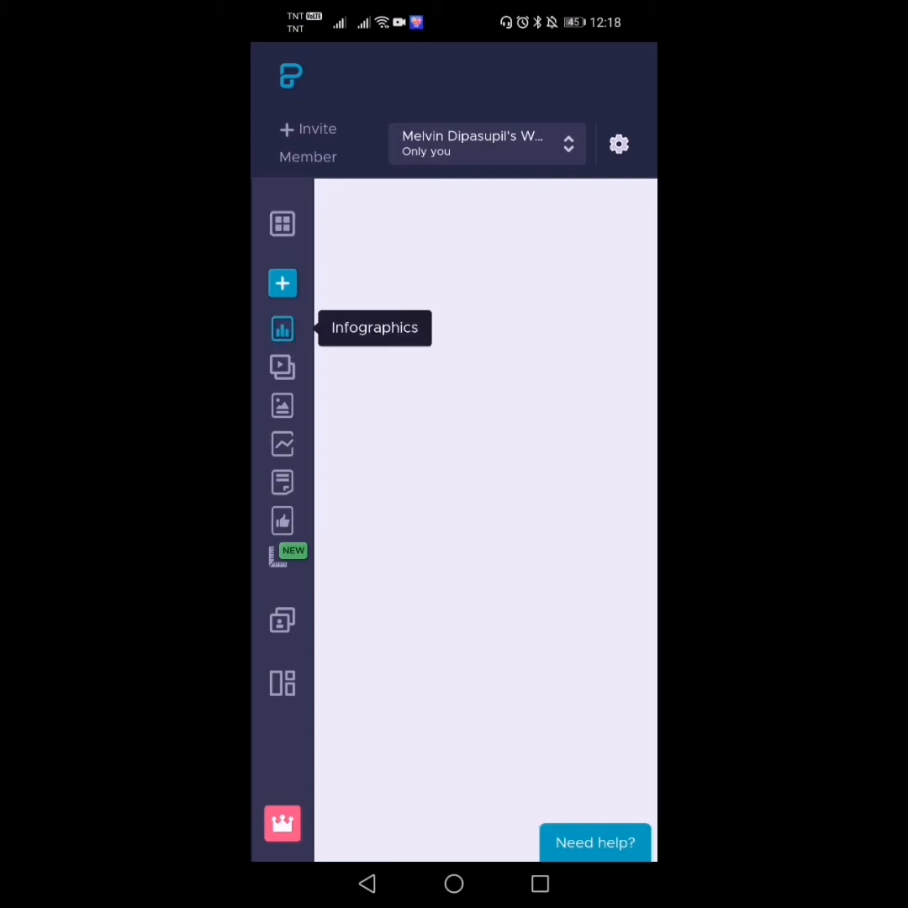
{"action": "left_click", "coordinate": [282, 367]}
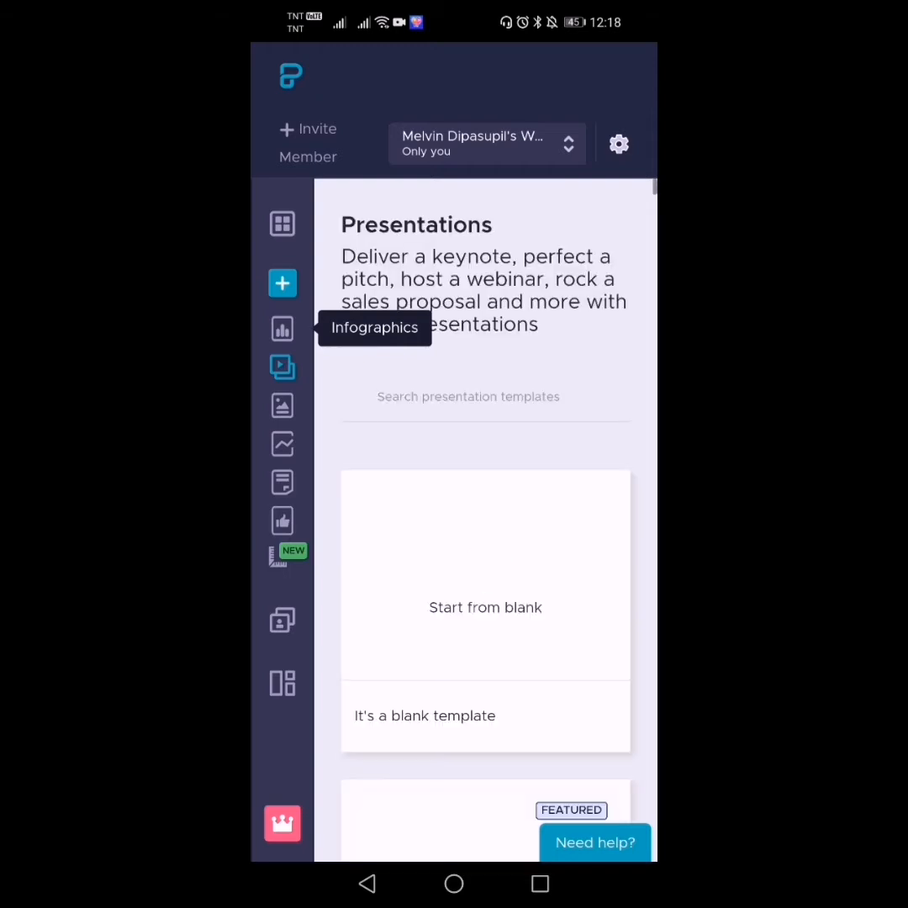
{"action": "left_click", "coordinate": [282, 407]}
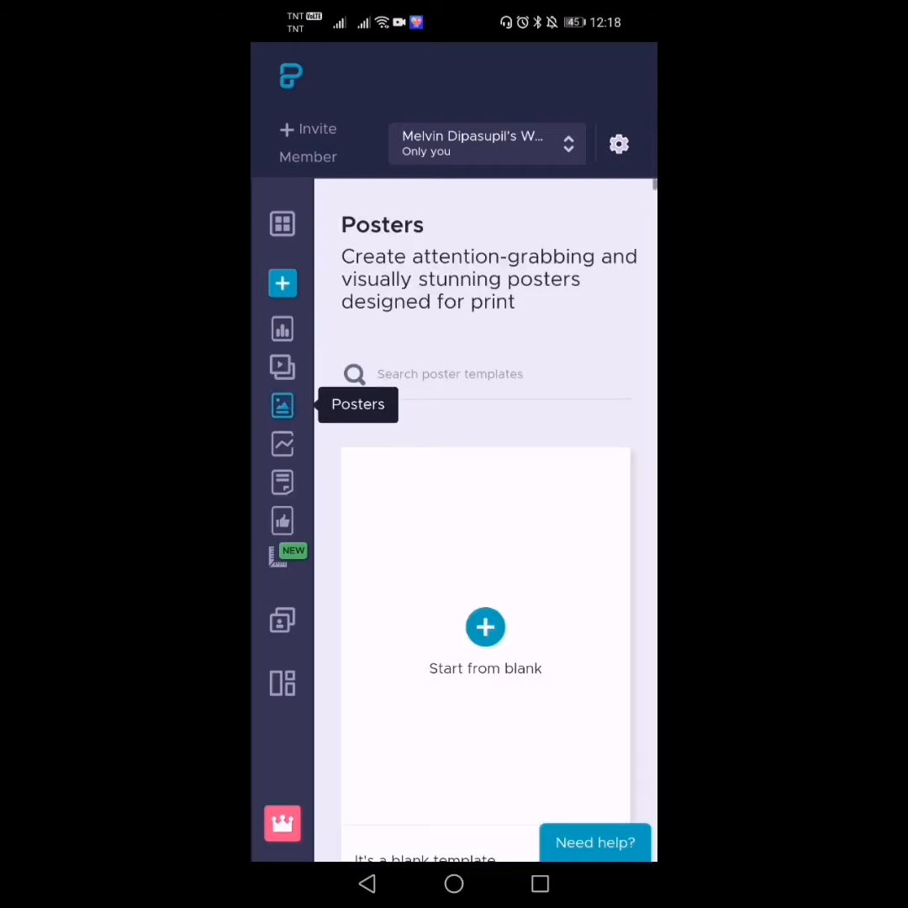
{"action": "left_click", "coordinate": [283, 444]}
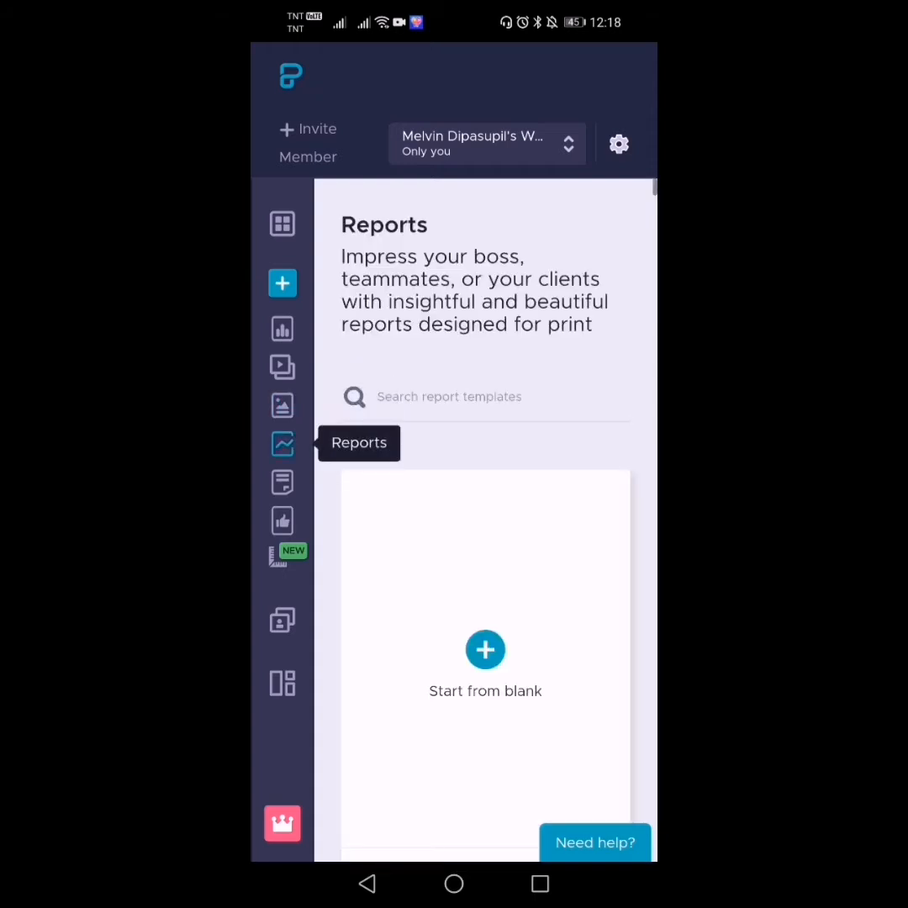
{"action": "left_click", "coordinate": [282, 482]}
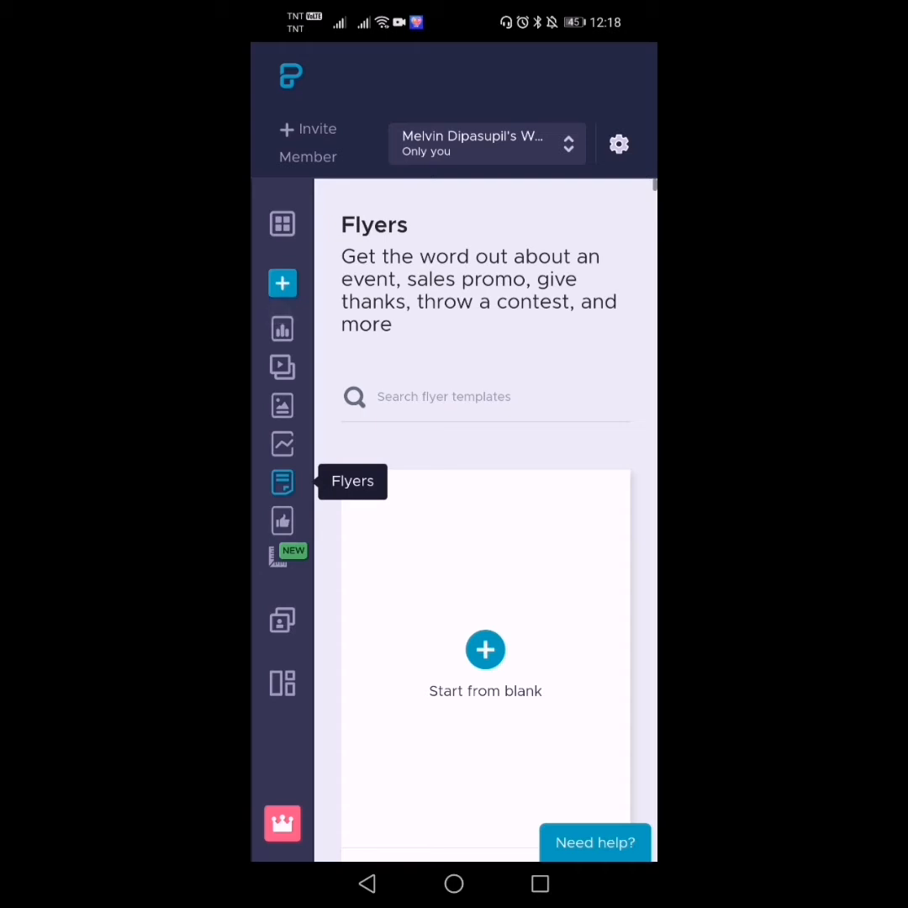
{"action": "left_click", "coordinate": [368, 884]}
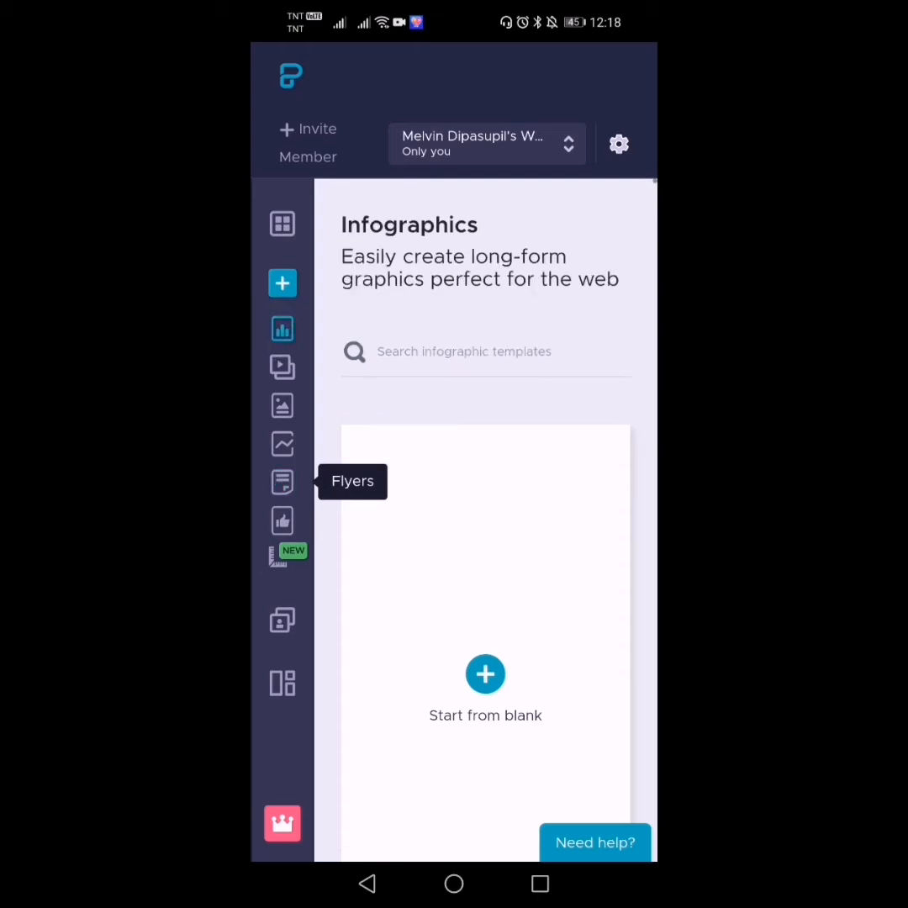
Examine the Presentations templates, from the blank template to the featured slide decks
{"action": "scroll", "coordinate": [583, 678], "scroll_direction": "down", "scroll_amount": 2}
{"action": "scroll", "coordinate": [580, 628], "scroll_direction": "up", "scroll_amount": 2}
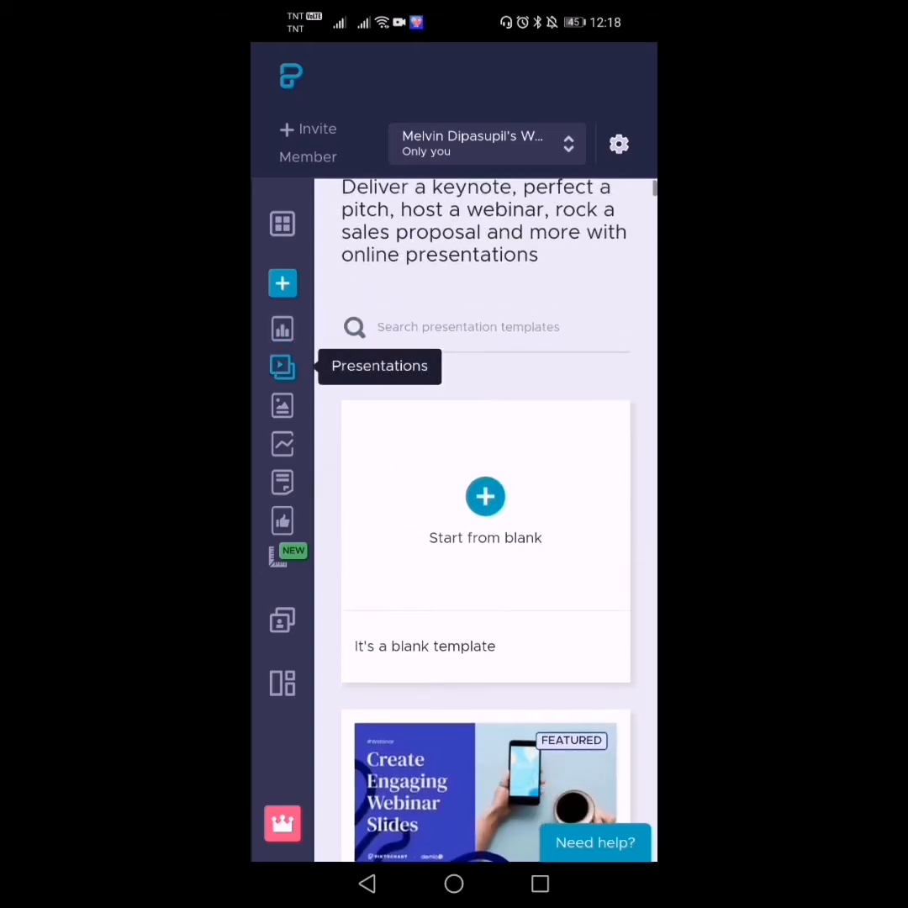
{"action": "scroll", "coordinate": [563, 636], "scroll_direction": "down", "scroll_amount": 1}
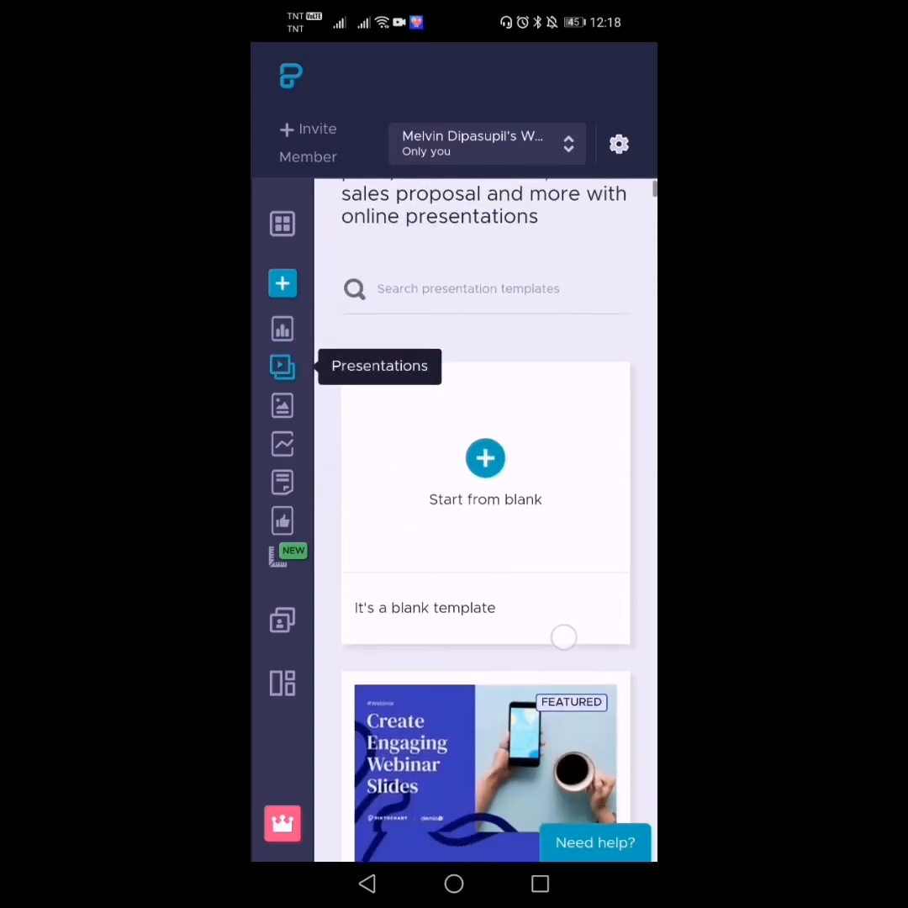
{"action": "scroll", "coordinate": [564, 644], "scroll_direction": "up", "scroll_amount": 1}
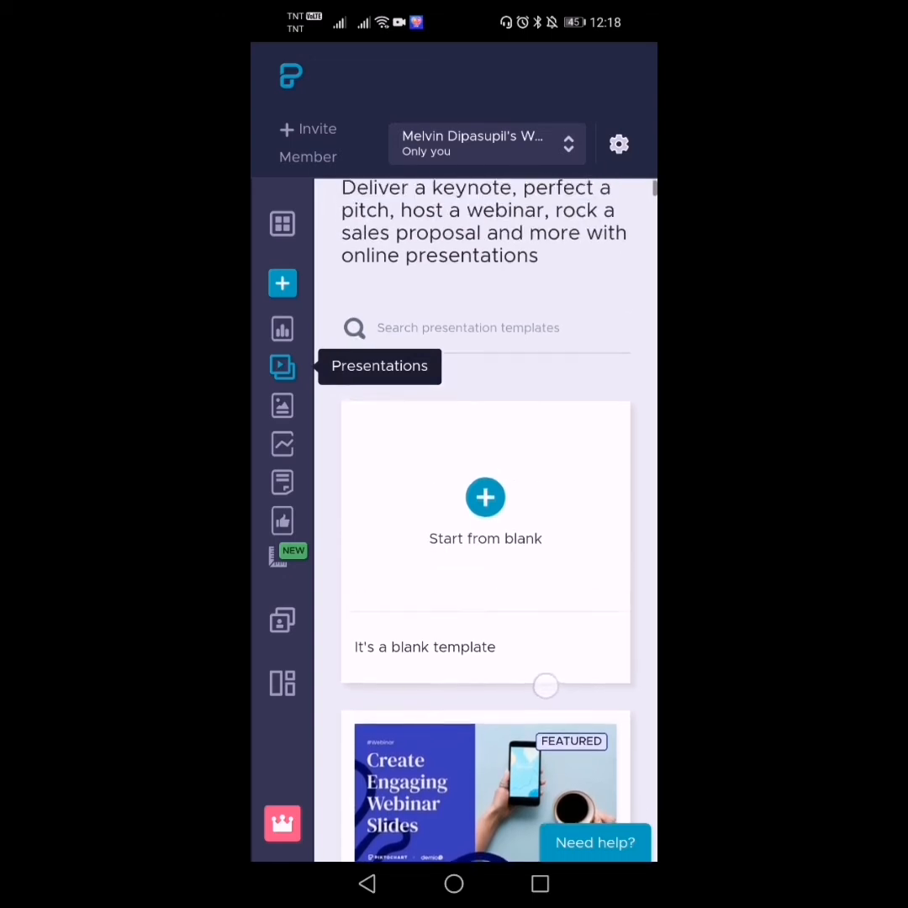
{"action": "scroll", "coordinate": [534, 732], "scroll_direction": "up", "scroll_amount": 1}
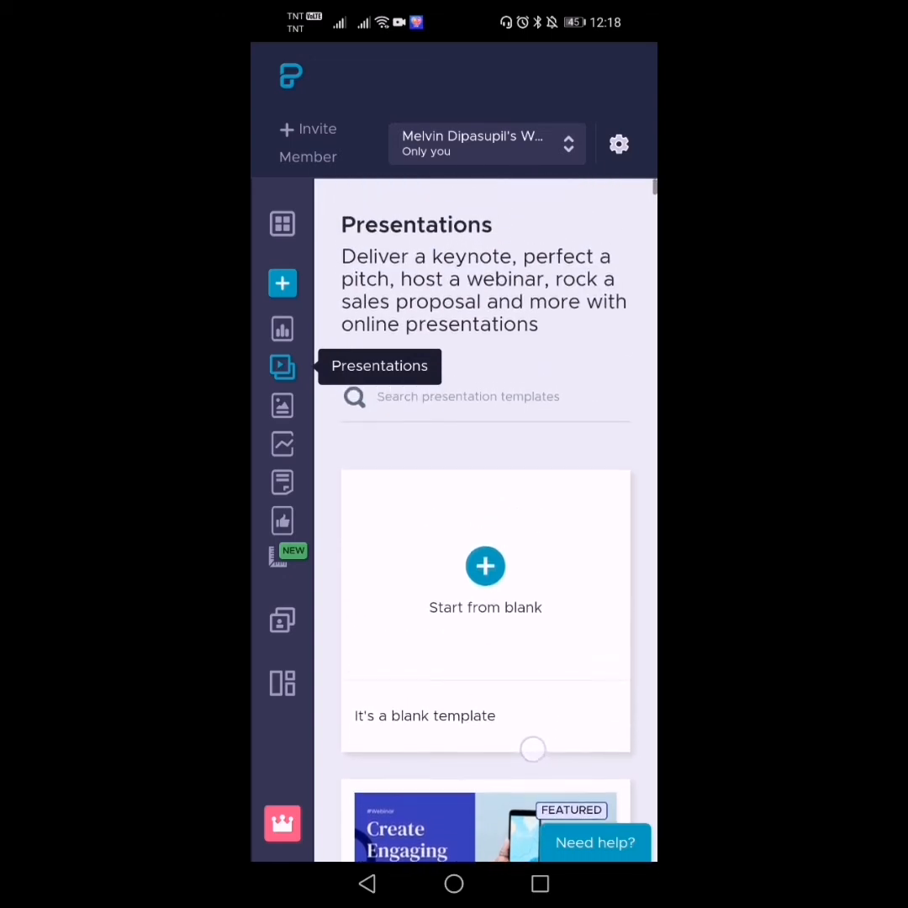
{"action": "scroll", "coordinate": [552, 657], "scroll_direction": "down", "scroll_amount": 2}
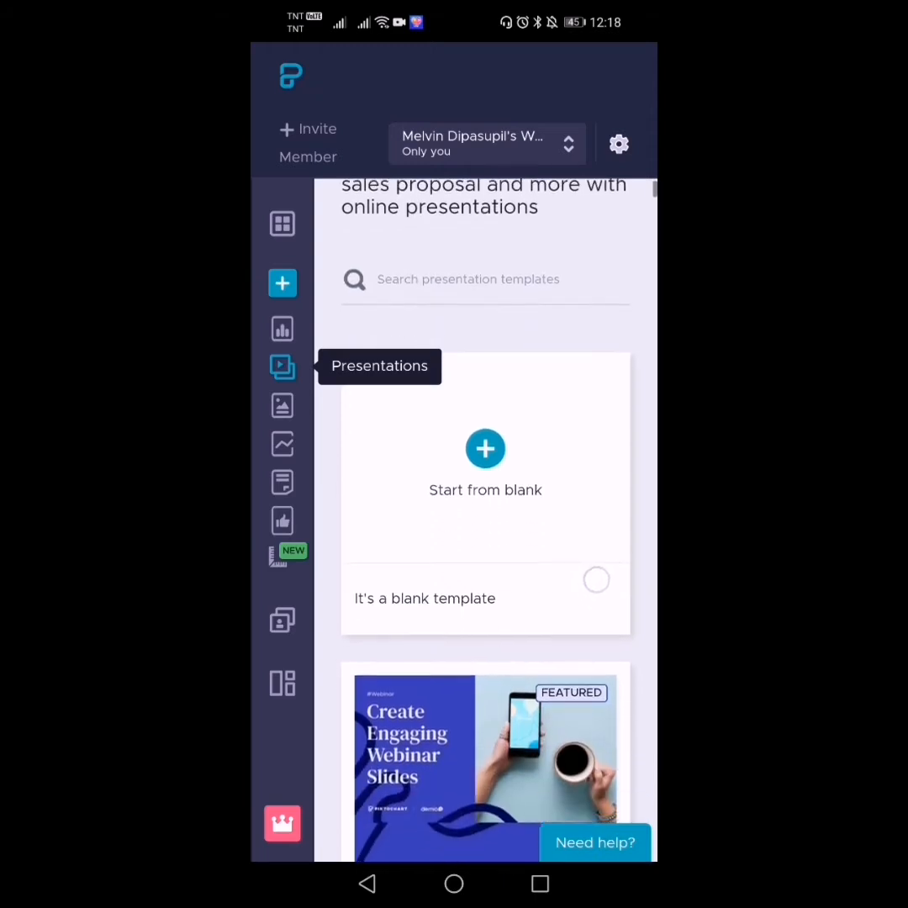
{"action": "scroll", "coordinate": [604, 568], "scroll_direction": "up", "scroll_amount": 2}
{"action": "scroll", "coordinate": [537, 701], "scroll_direction": "down", "scroll_amount": 5}
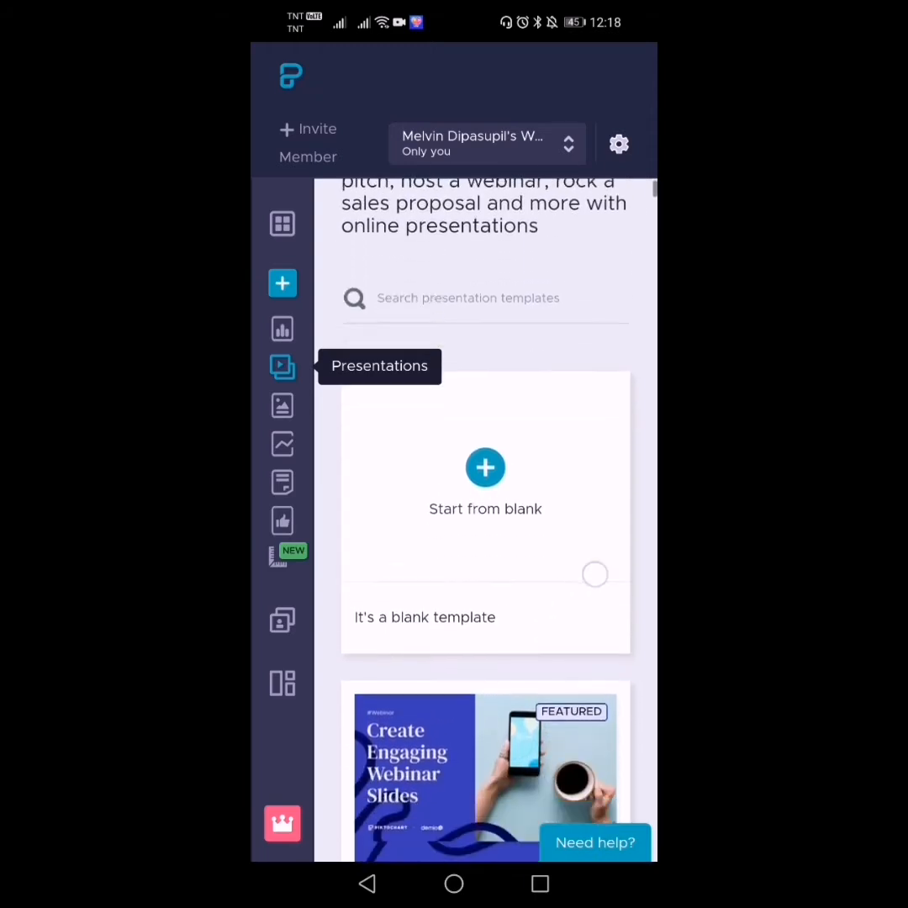
{"action": "scroll", "coordinate": [545, 651], "scroll_direction": "down", "scroll_amount": 1}
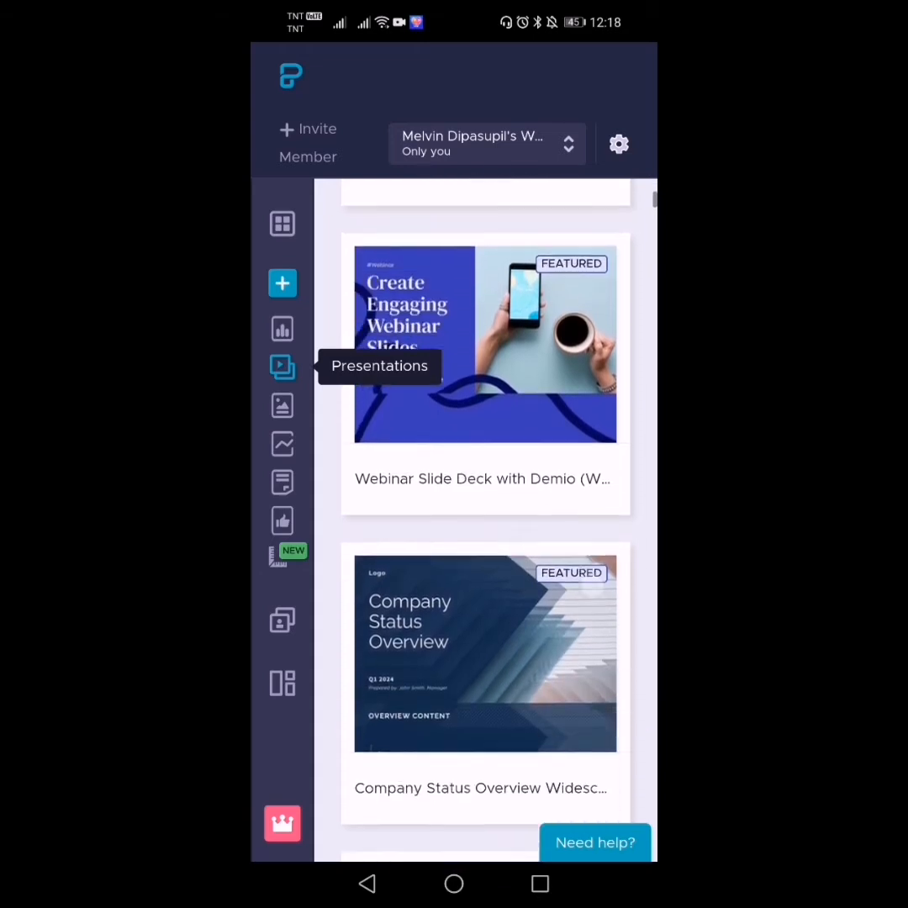
{"action": "scroll", "coordinate": [514, 750], "scroll_direction": "up", "scroll_amount": 4}
{"action": "scroll", "coordinate": [527, 710], "scroll_direction": "down", "scroll_amount": 1}
{"action": "scroll", "coordinate": [587, 591], "scroll_direction": "down", "scroll_amount": 3}
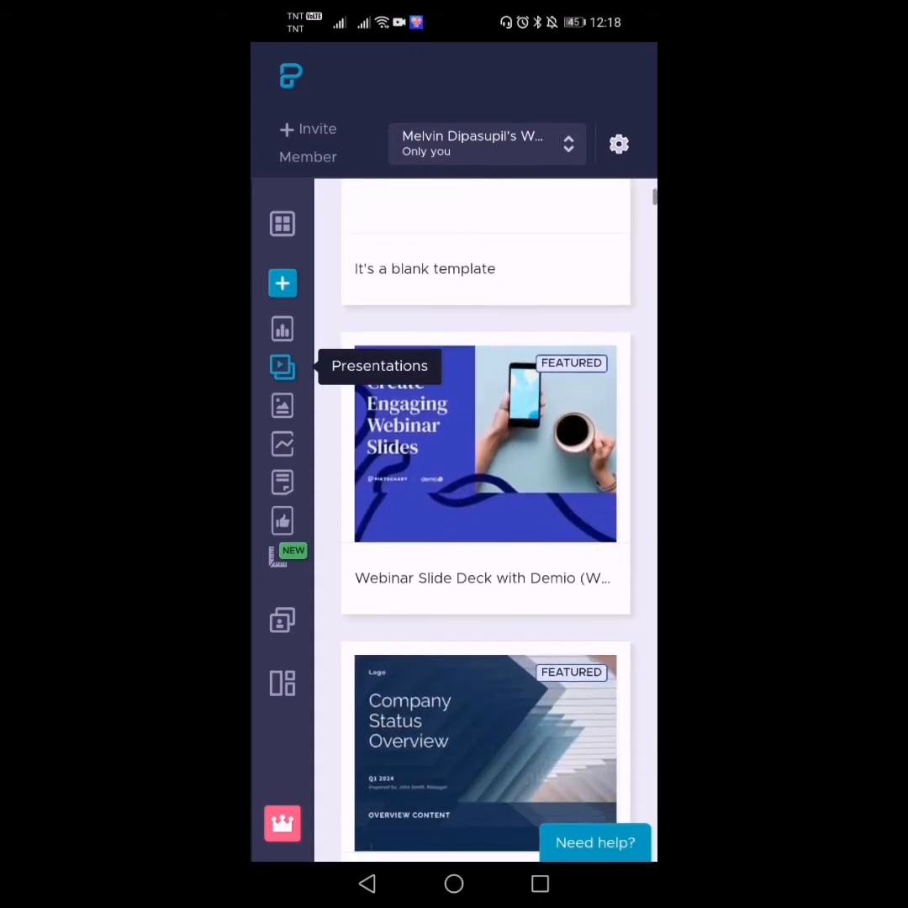
{"action": "scroll", "coordinate": [523, 700], "scroll_direction": "down", "scroll_amount": 2}
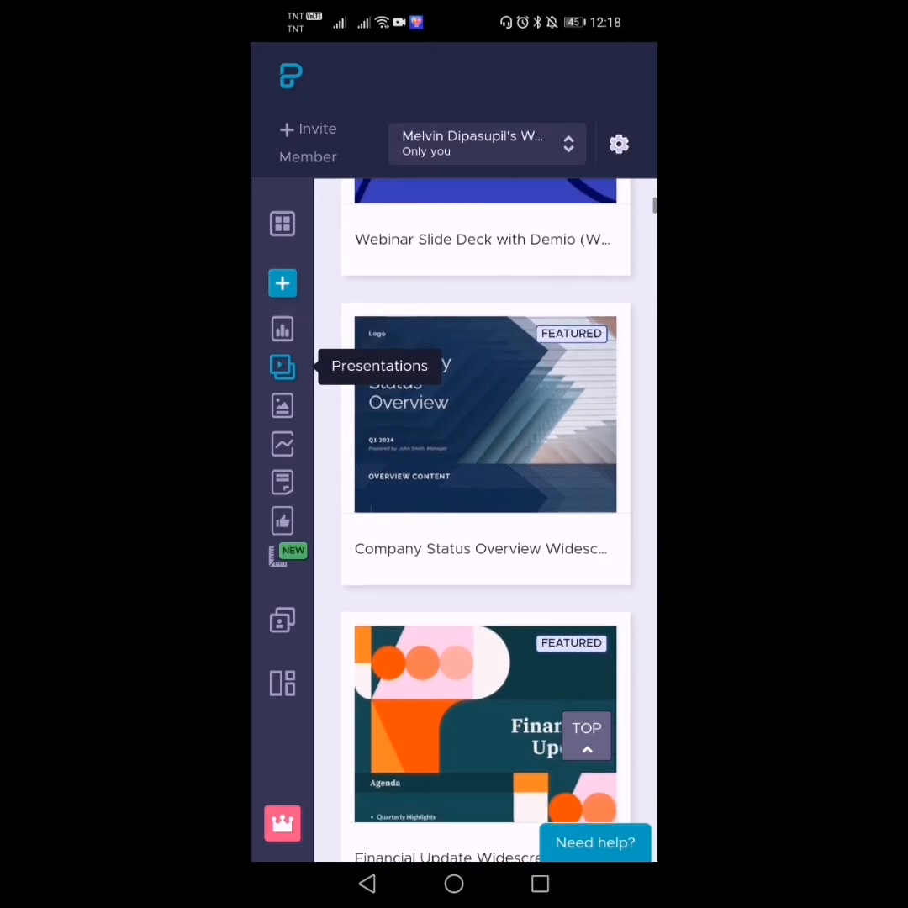
Open the Infographics category, browse its featured templates, and return to the start of the list
{"action": "left_click", "coordinate": [283, 328]}
{"action": "scroll", "coordinate": [560, 712], "scroll_direction": "down", "scroll_amount": 10}
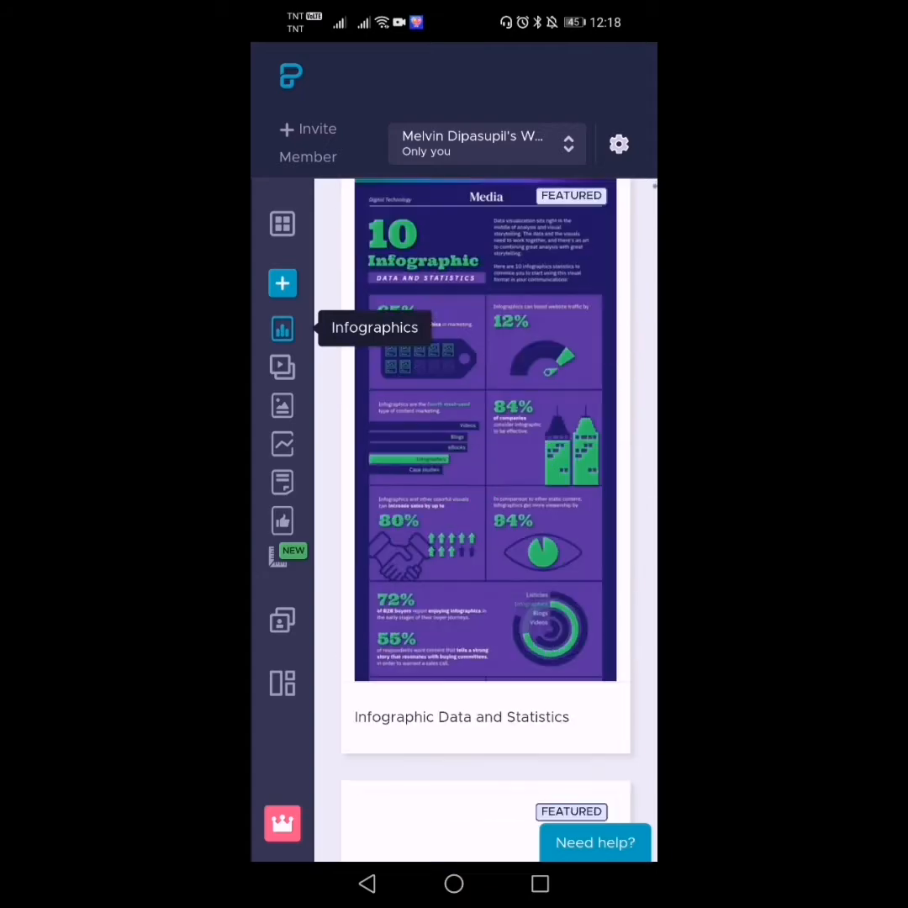
{"action": "scroll", "coordinate": [556, 652], "scroll_direction": "up", "scroll_amount": 5}
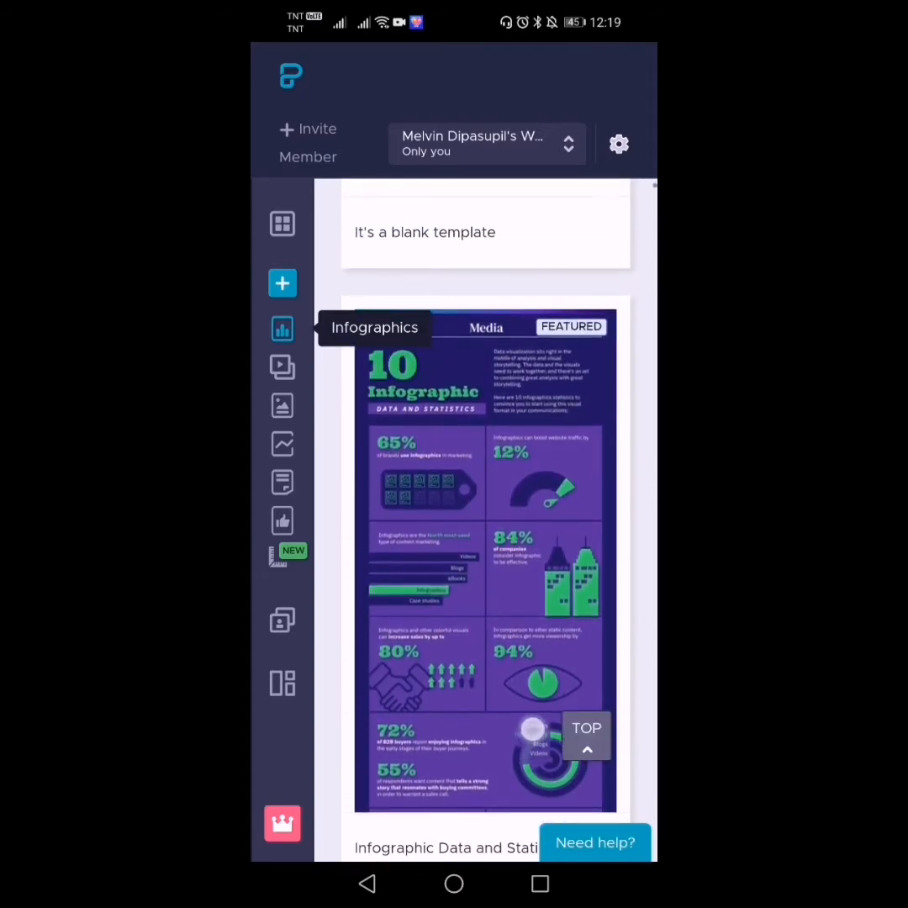
{"action": "scroll", "coordinate": [558, 645], "scroll_direction": "down", "scroll_amount": 2}
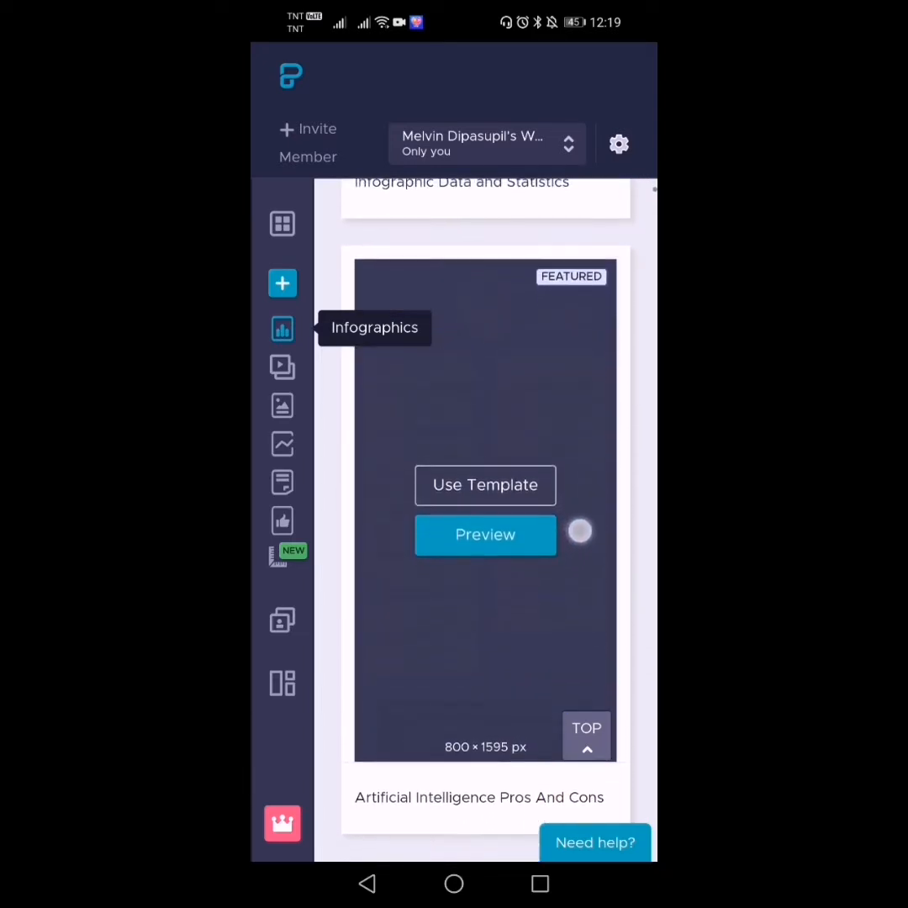
{"action": "scroll", "coordinate": [572, 535], "scroll_direction": "down", "scroll_amount": 5}
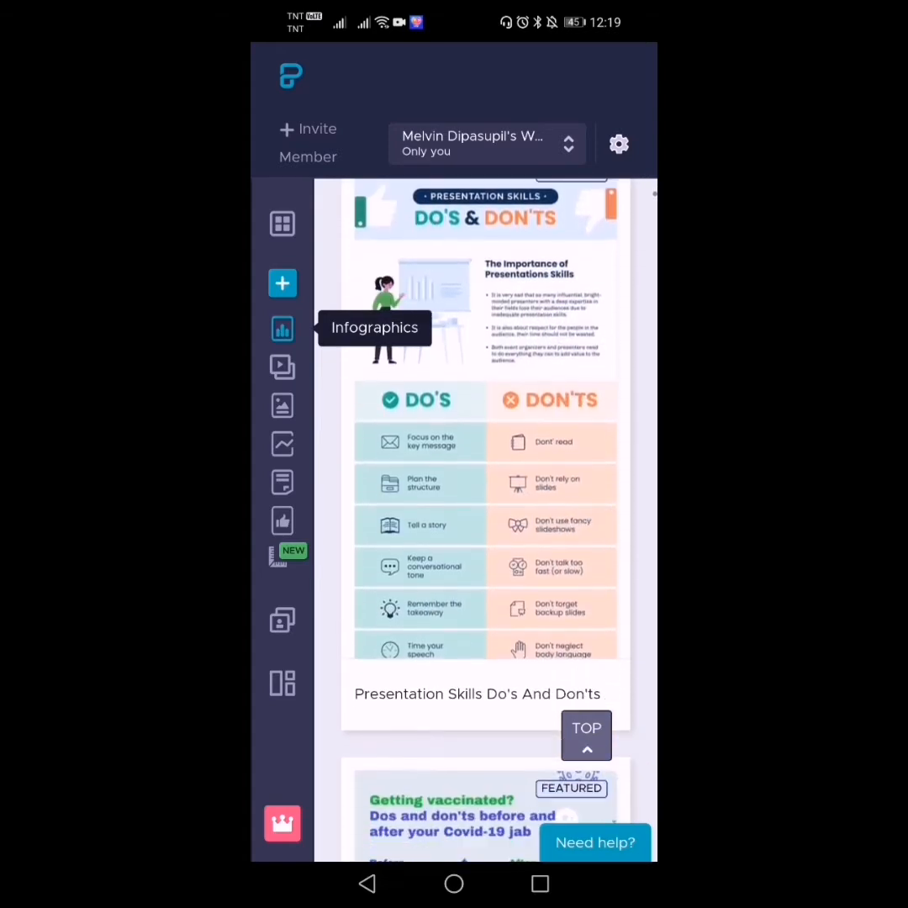
{"action": "scroll", "coordinate": [486, 522], "scroll_direction": "down", "scroll_amount": 3}
{"action": "scroll", "coordinate": [575, 551], "scroll_direction": "down", "scroll_amount": 3}
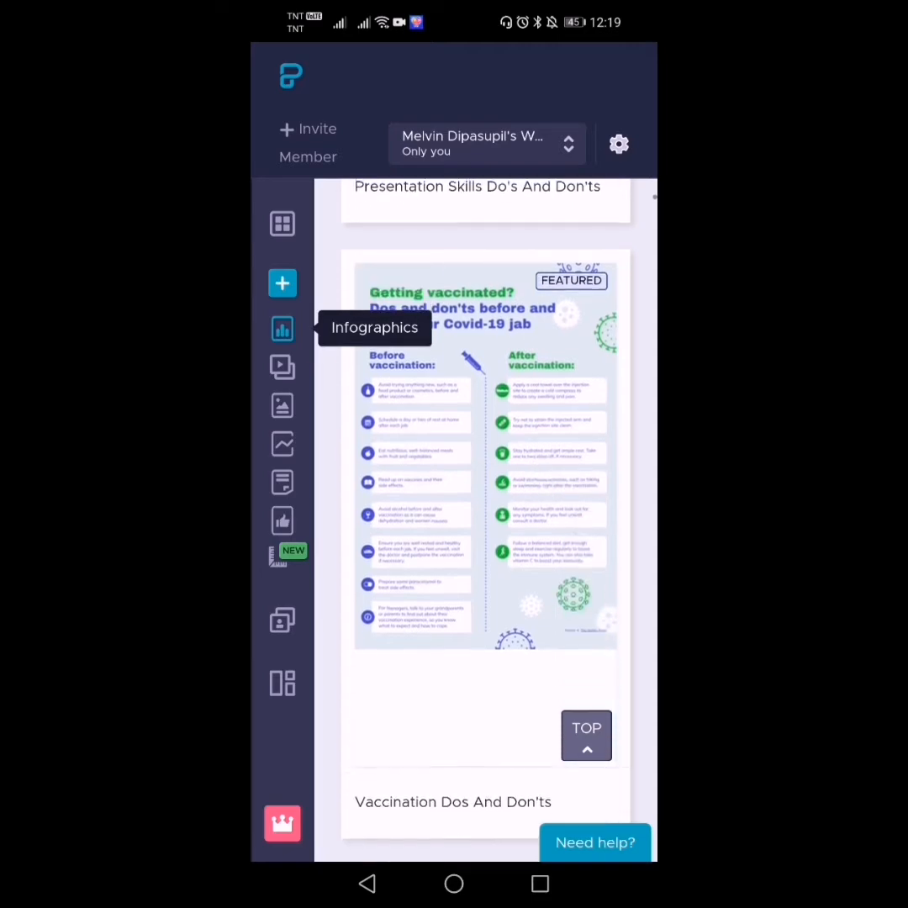
{"action": "scroll", "coordinate": [569, 561], "scroll_direction": "down", "scroll_amount": 2}
{"action": "scroll", "coordinate": [486, 521], "scroll_direction": "down", "scroll_amount": 10}
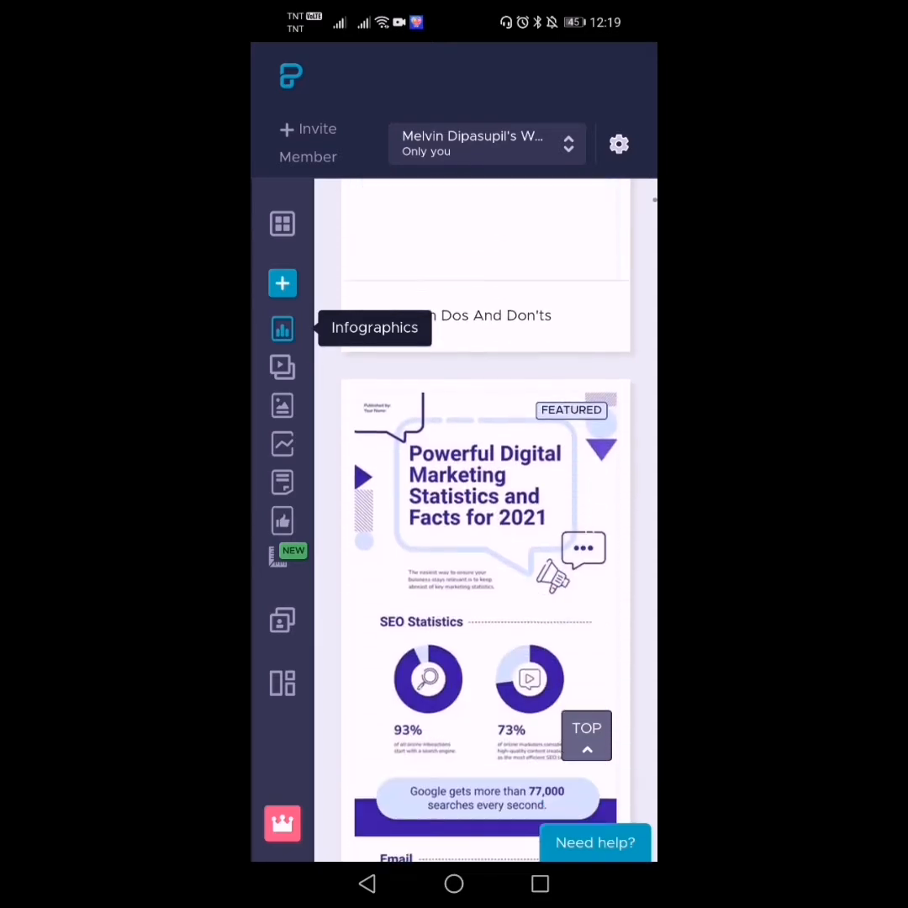
{"action": "scroll", "coordinate": [565, 569], "scroll_direction": "down", "scroll_amount": 13}
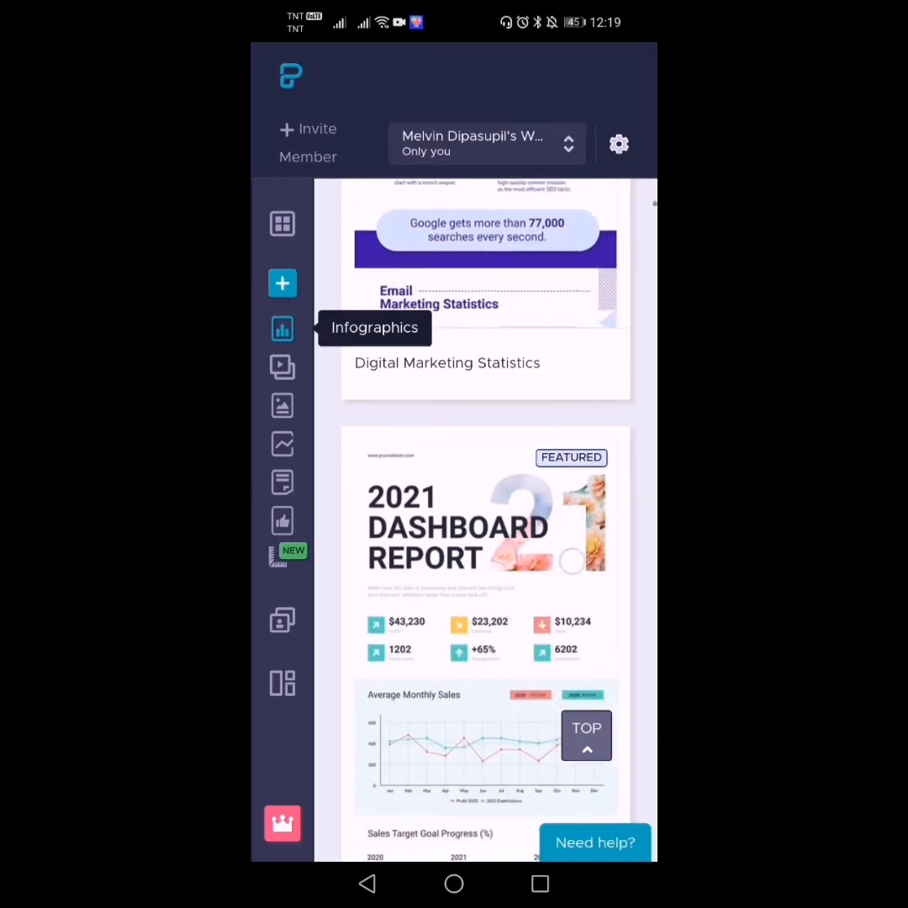
{"action": "scroll", "coordinate": [486, 521], "scroll_direction": "down", "scroll_amount": 15}
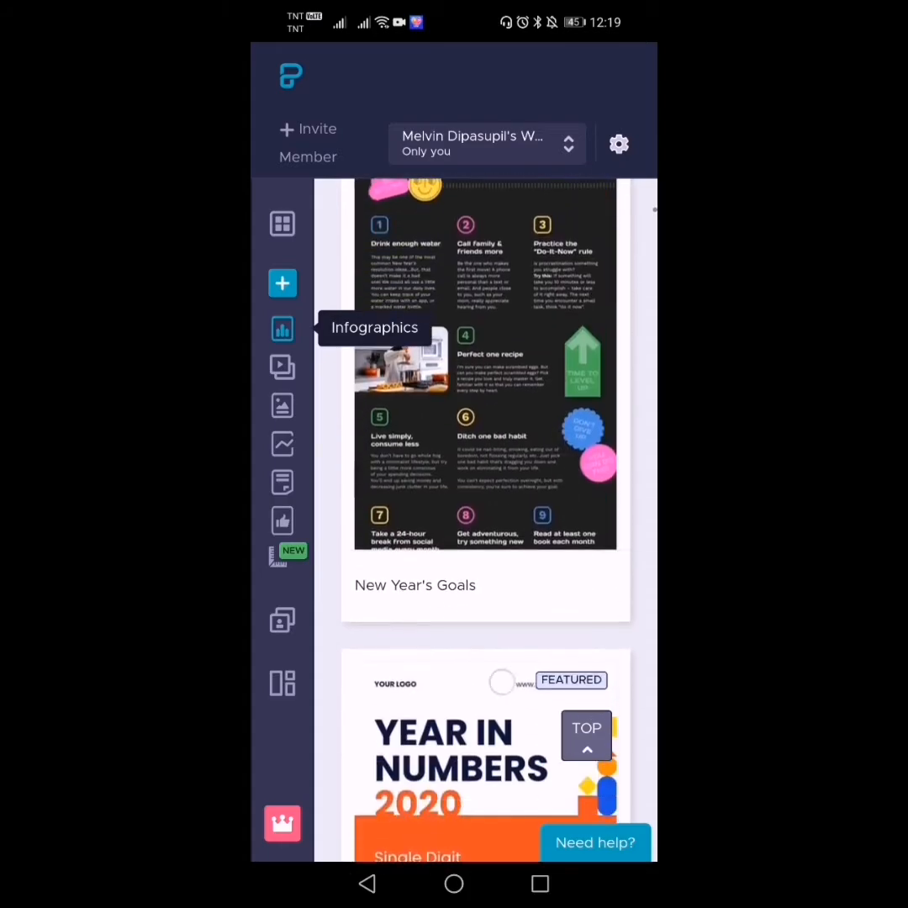
{"action": "scroll", "coordinate": [555, 581], "scroll_direction": "down", "scroll_amount": 8}
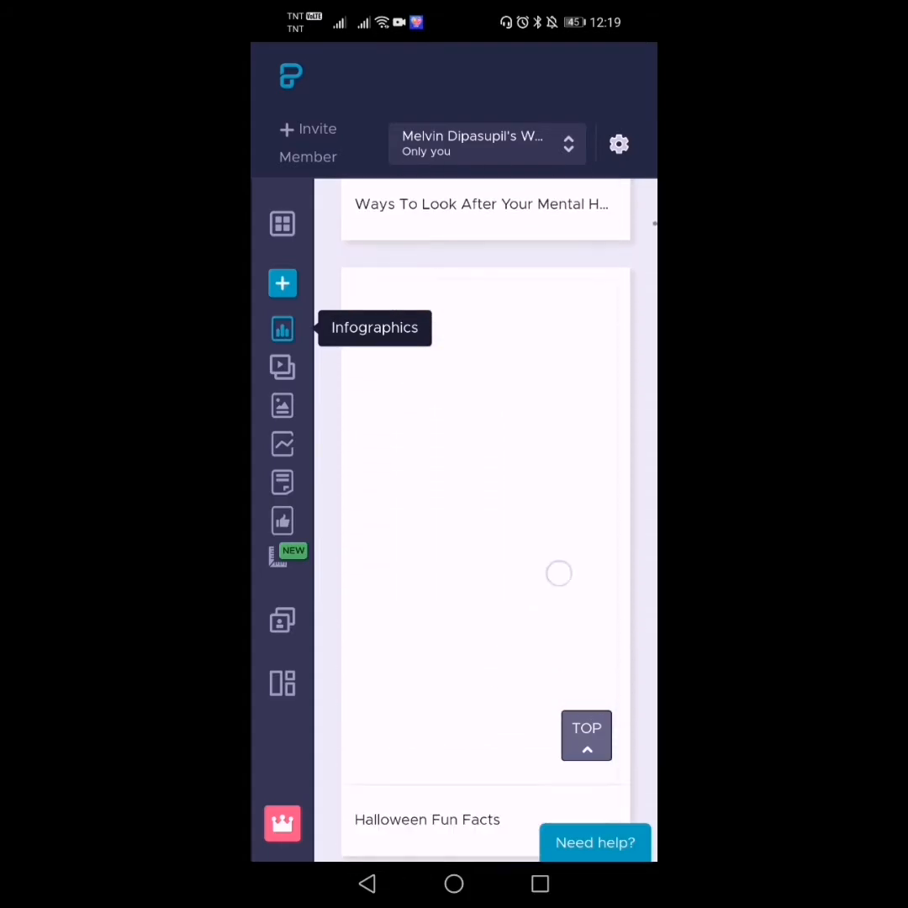
{"action": "scroll", "coordinate": [509, 698], "scroll_direction": "up", "scroll_amount": 20}
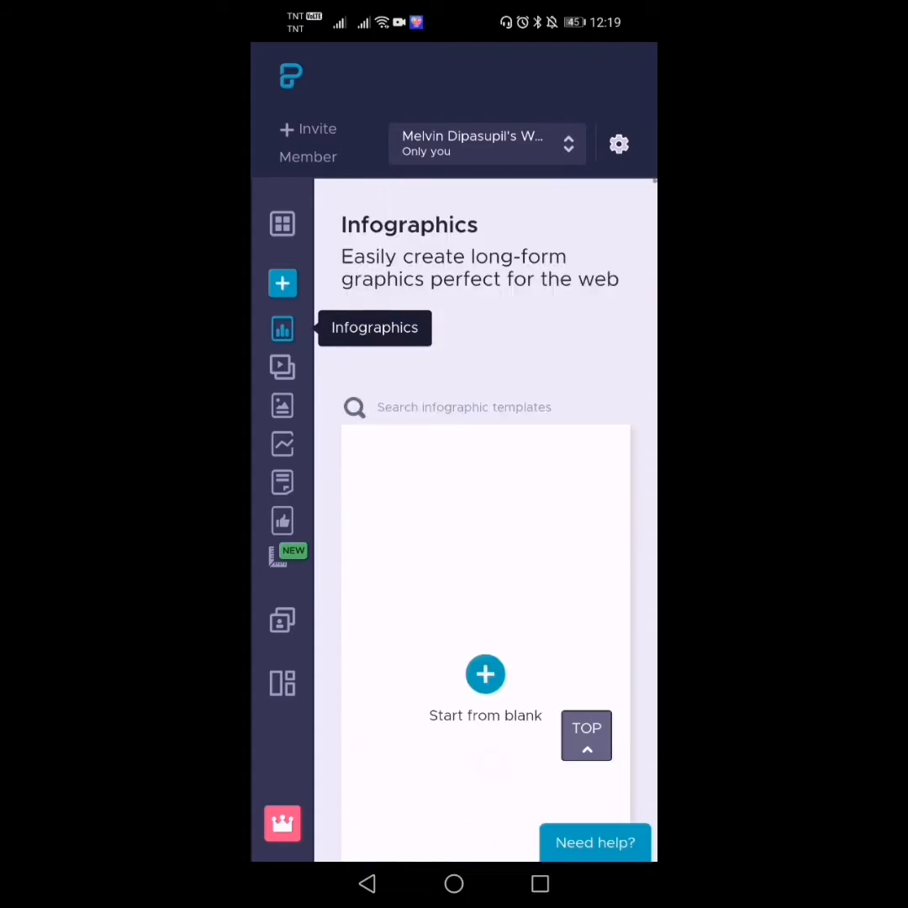
Use the Infographic Data and Statistics template to start a new infographic
{"action": "scroll", "coordinate": [588, 533], "scroll_direction": "down", "scroll_amount": 2}
{"action": "scroll", "coordinate": [588, 533], "scroll_direction": "down", "scroll_amount": 1}
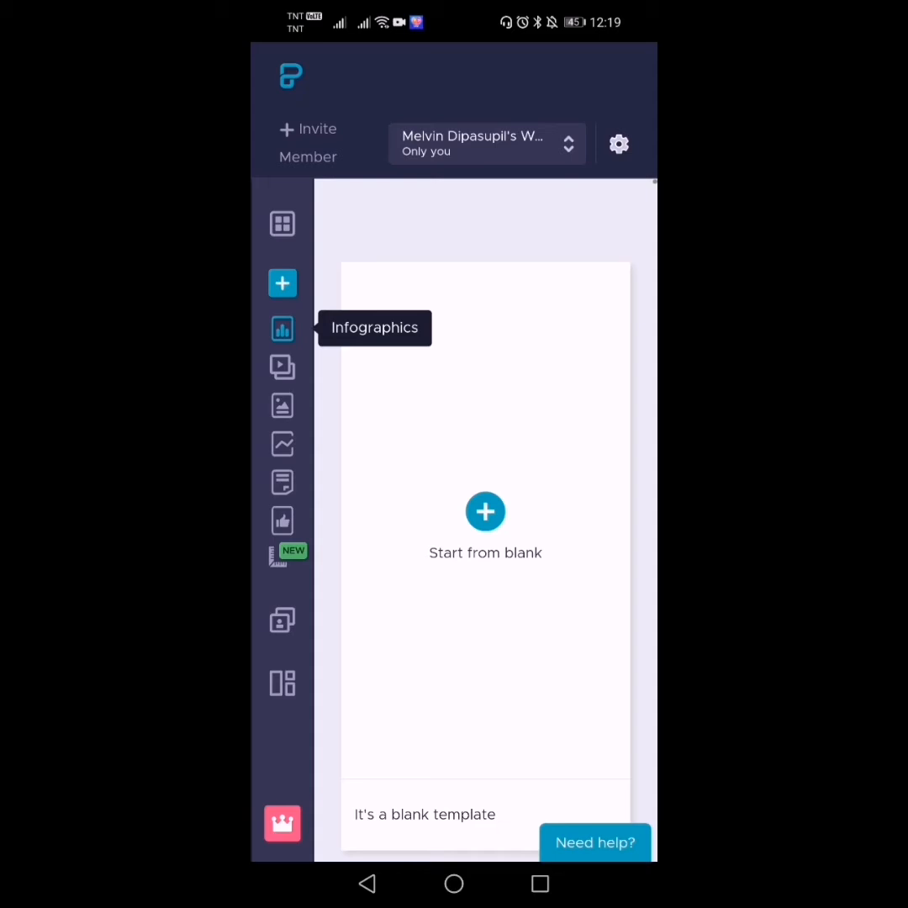
{"action": "scroll", "coordinate": [538, 667], "scroll_direction": "down", "scroll_amount": 8}
{"action": "left_click", "coordinate": [540, 553]}
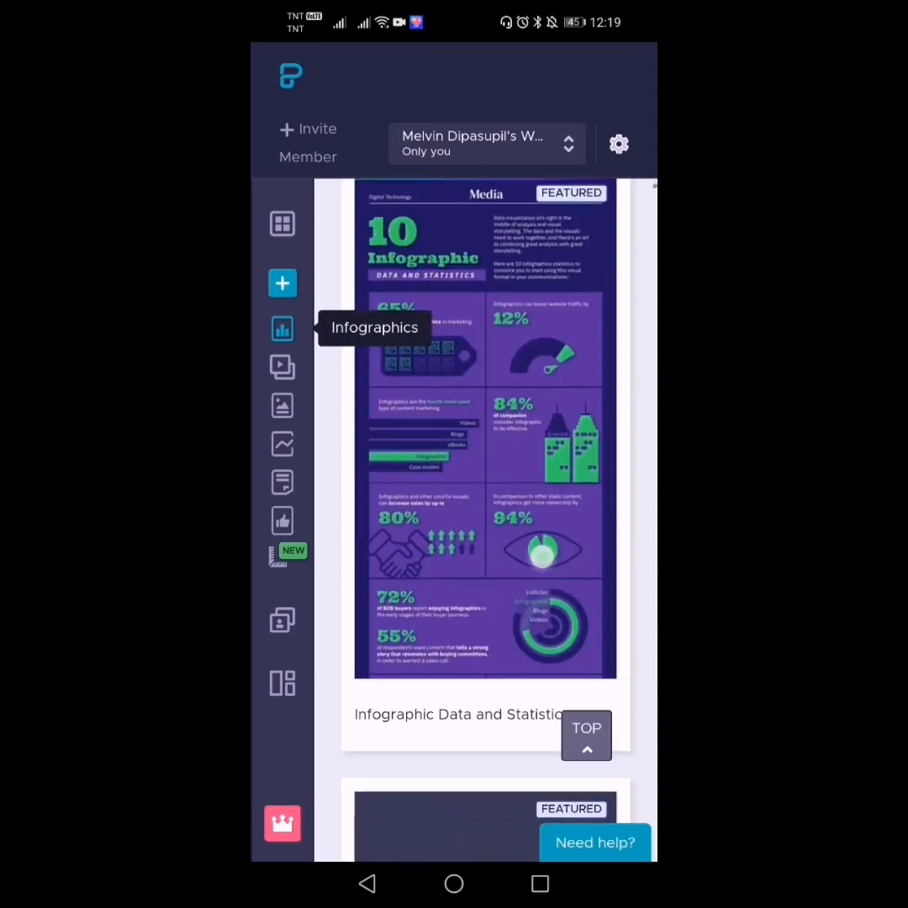
{"action": "left_click", "coordinate": [519, 401]}
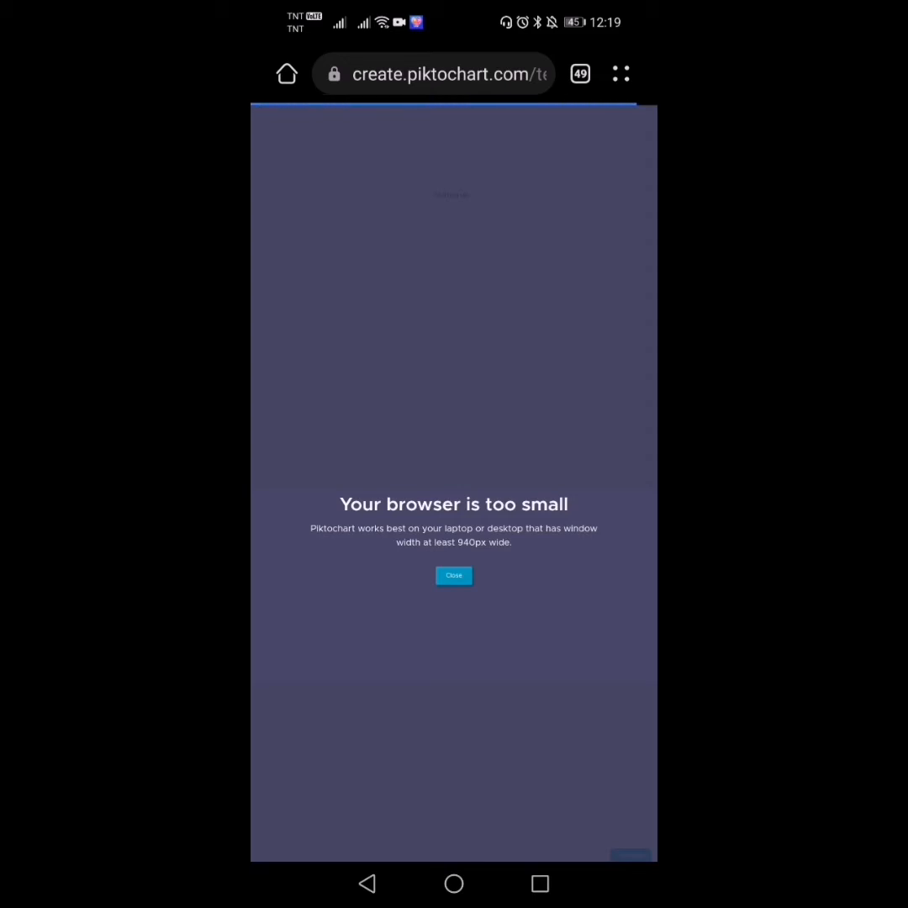
Request the desktop version of the site and dismiss the notice about the browser being too small
{"action": "left_click", "coordinate": [620, 74]}
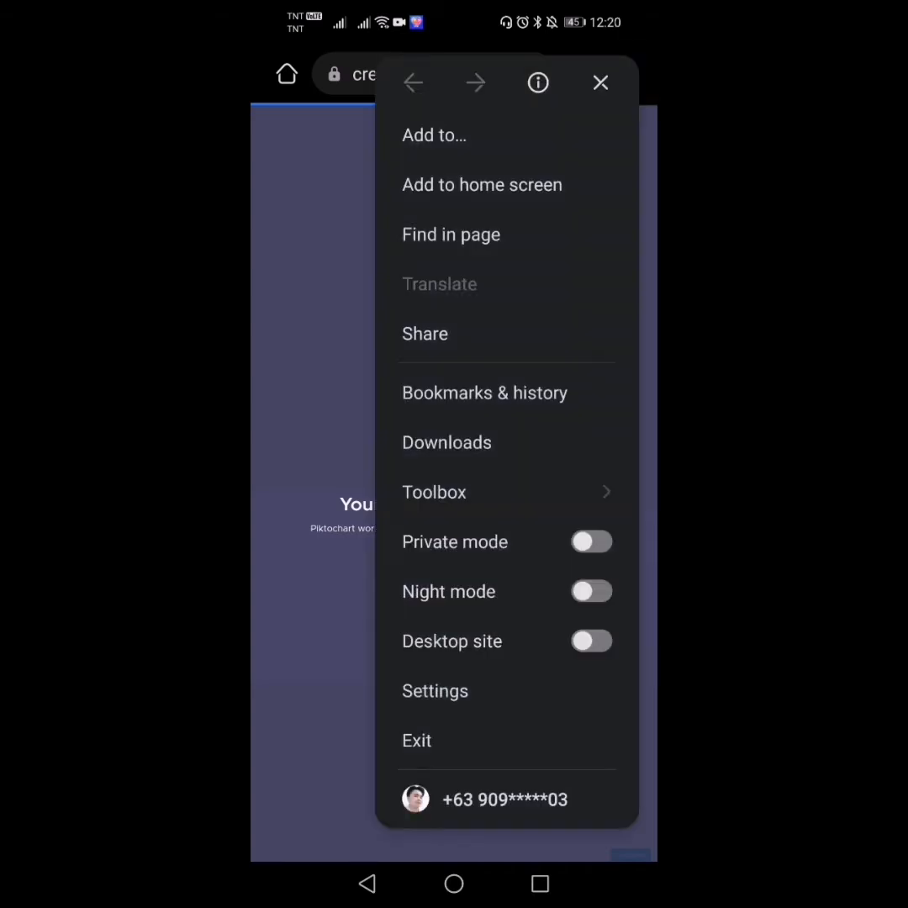
{"action": "left_click", "coordinate": [592, 641]}
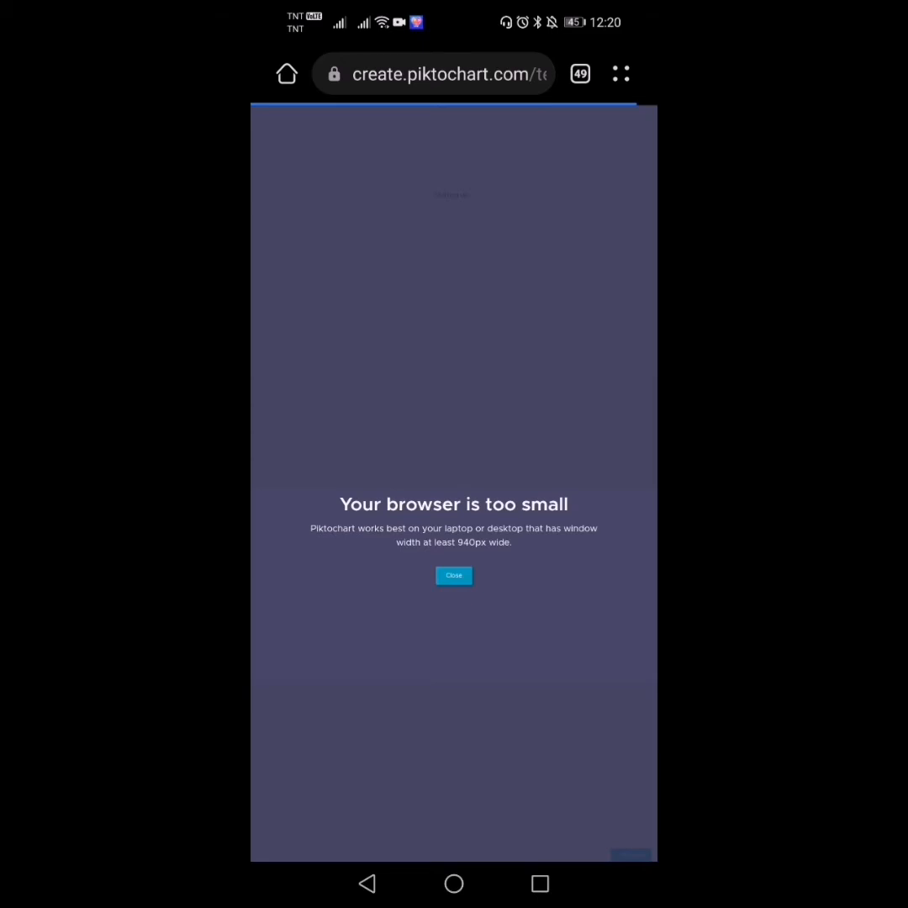
{"action": "left_click", "coordinate": [454, 576]}
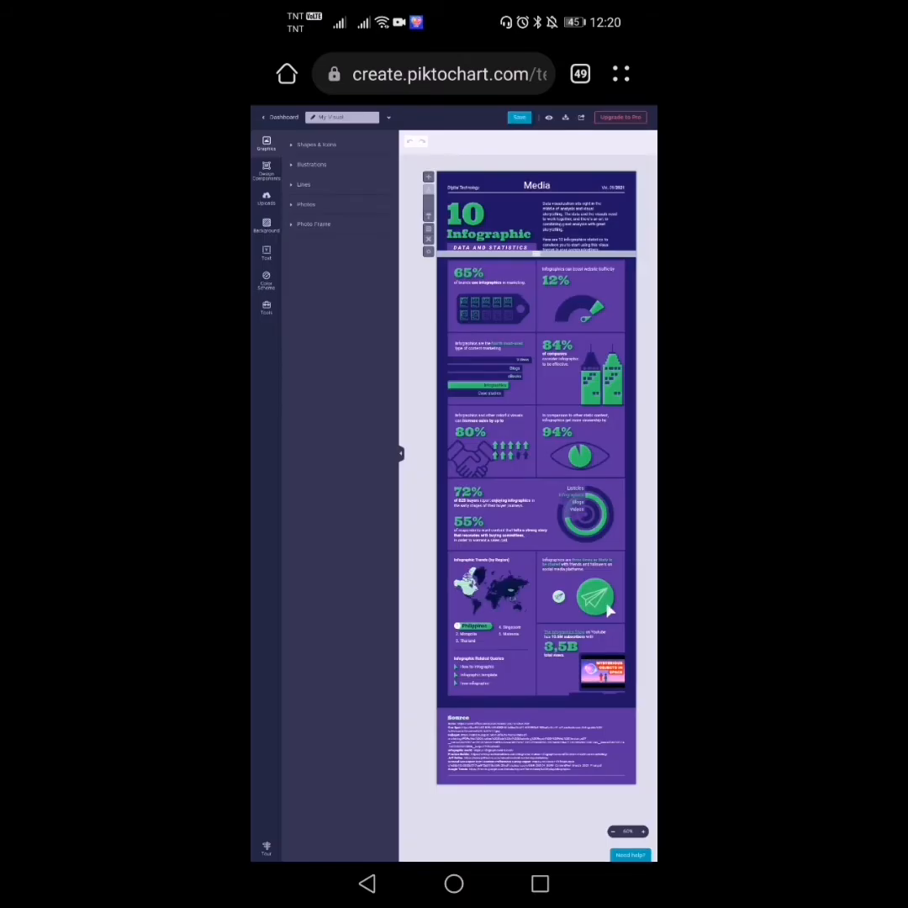
Select the handshake graphic in the infographic's 80% section and look over the whole design
{"action": "left_click_drag", "start_coordinate": [565, 688], "coordinate": [579, 627]}
{"action": "left_click", "coordinate": [494, 420]}
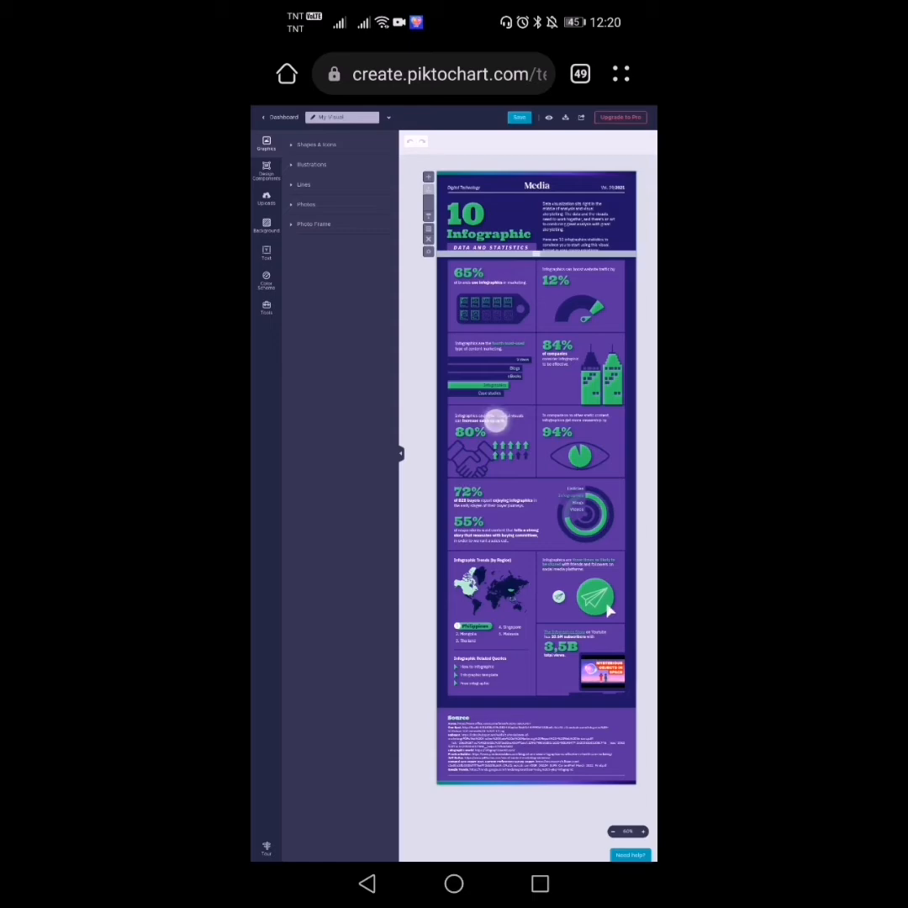
{"action": "left_click", "coordinate": [486, 444]}
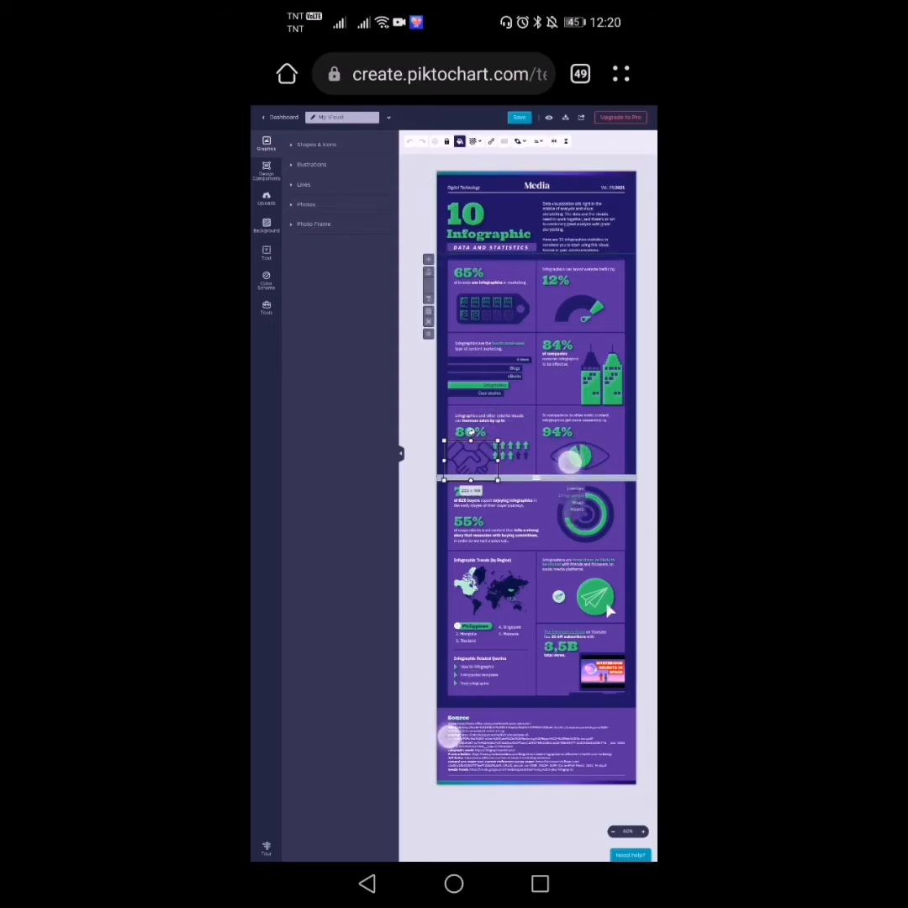
{"action": "scroll", "coordinate": [509, 599], "scroll_direction": "up", "scroll_amount": 5}
{"action": "scroll", "coordinate": [507, 614], "scroll_direction": "down", "scroll_amount": 4}
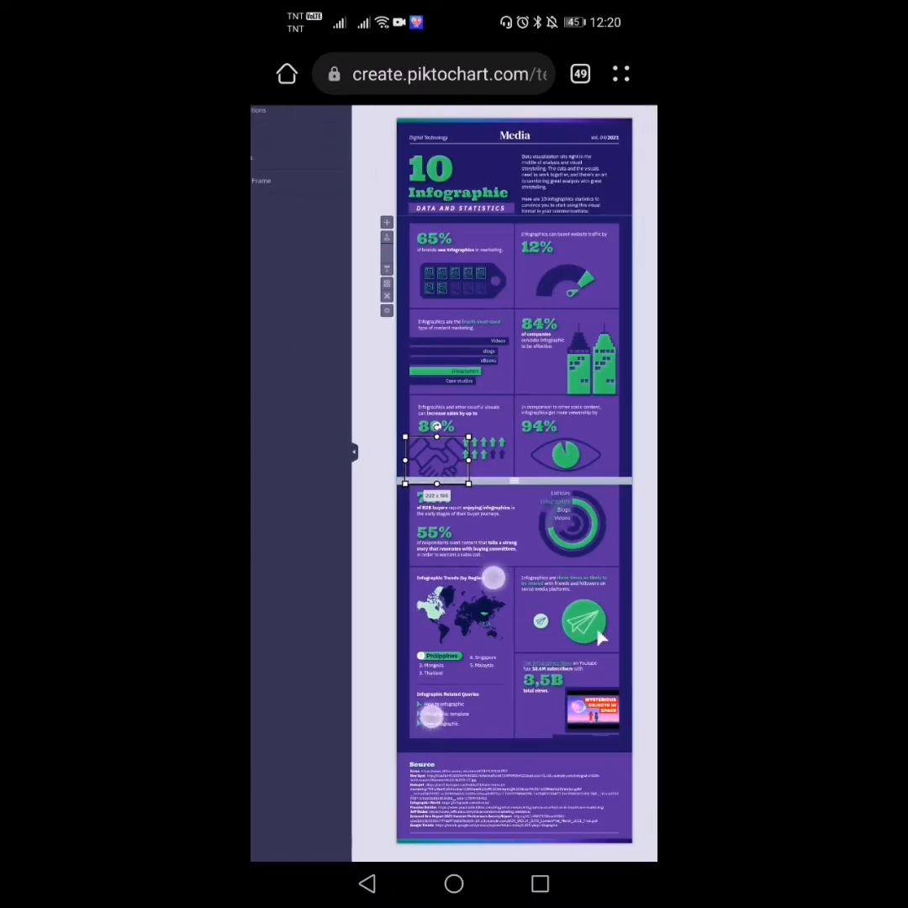
{"action": "left_click_drag", "start_coordinate": [404, 469], "coordinate": [521, 507]}
{"action": "scroll", "coordinate": [488, 605], "scroll_direction": "down", "scroll_amount": 5}
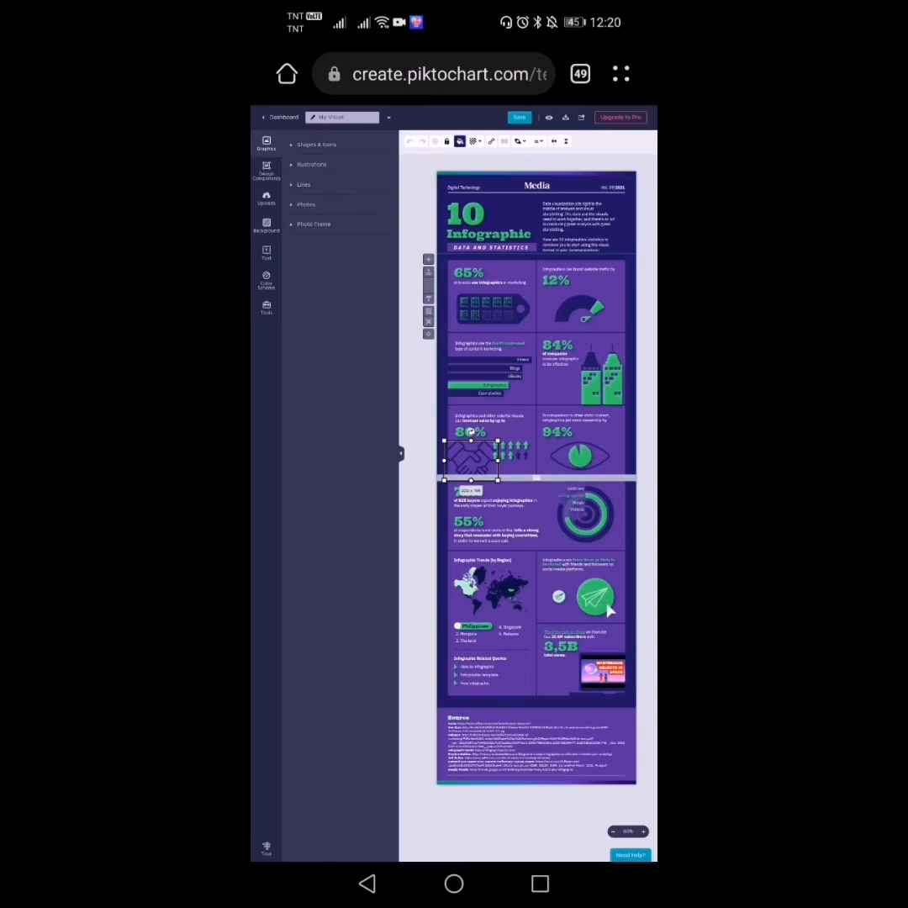
Examine the infographic's heading, the editing tools above it and the graphics categories at closer range
{"action": "scroll", "coordinate": [471, 446], "scroll_direction": "up", "scroll_amount": 5}
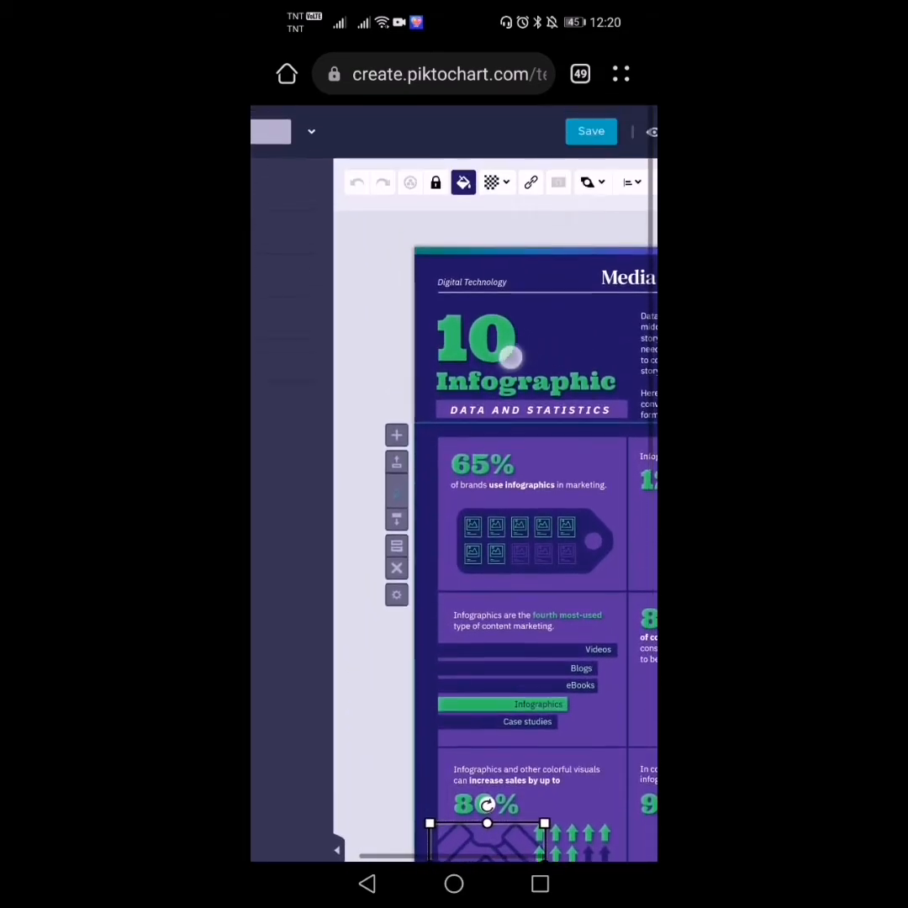
{"action": "left_click_drag", "start_coordinate": [494, 422], "coordinate": [311, 464]}
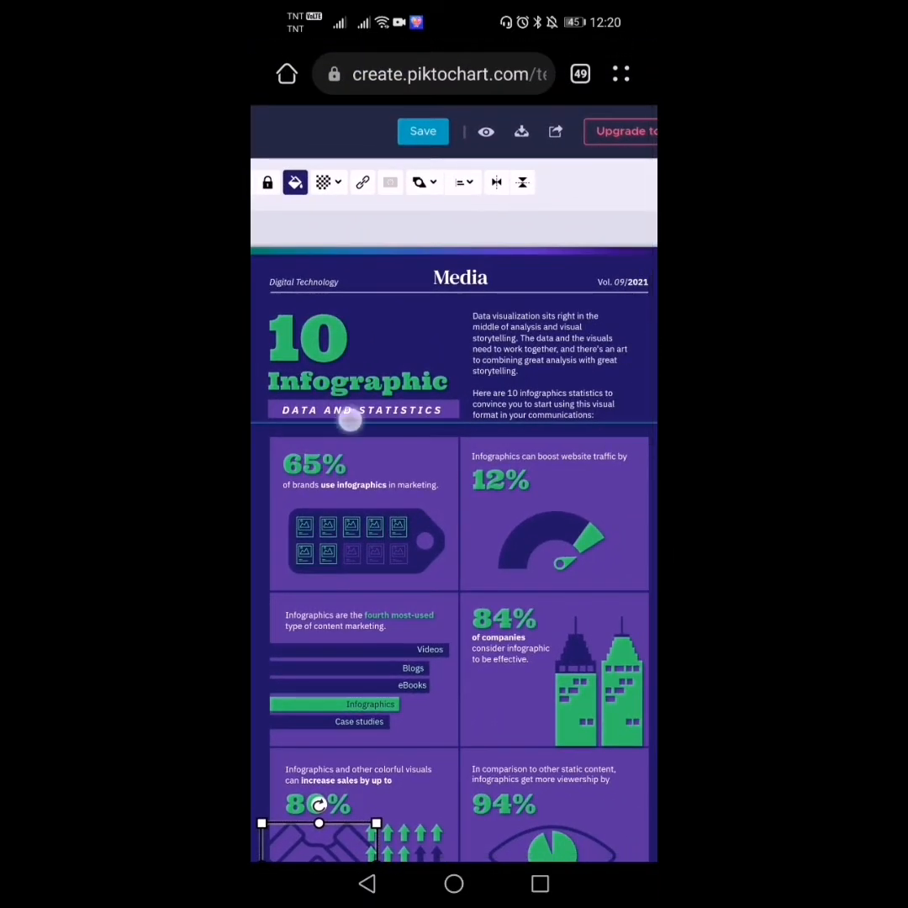
{"action": "left_click_drag", "start_coordinate": [349, 419], "coordinate": [626, 375]}
{"action": "left_click_drag", "start_coordinate": [359, 383], "coordinate": [472, 406]}
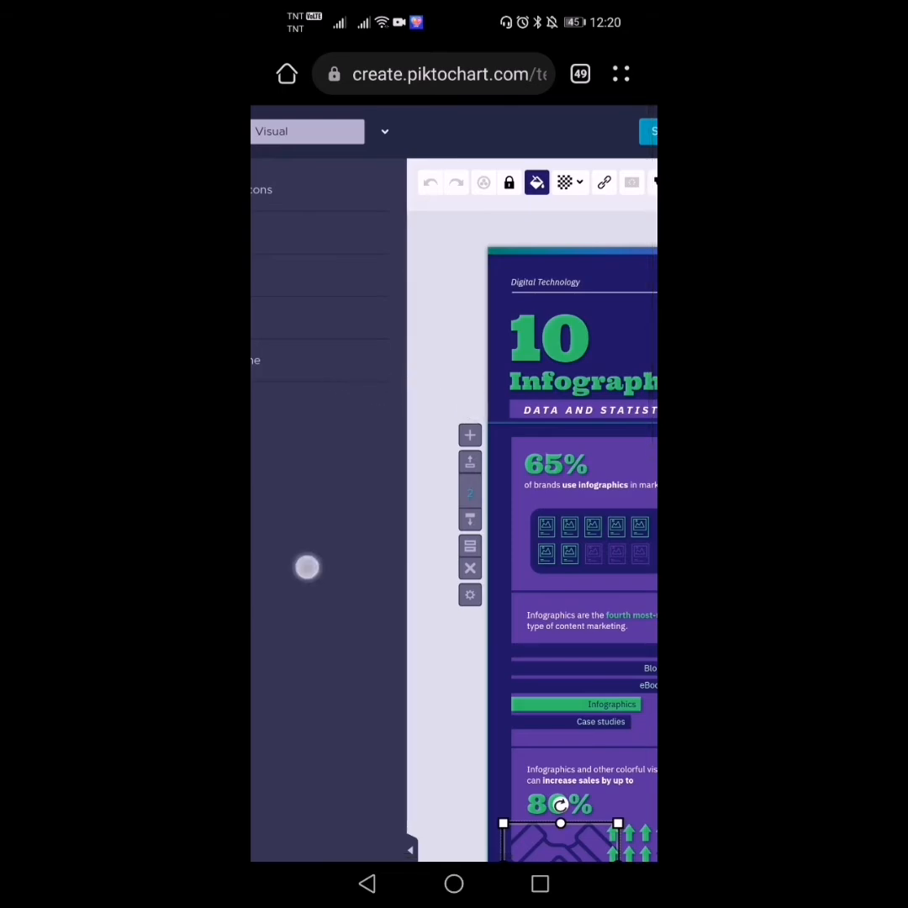
{"action": "left_click_drag", "start_coordinate": [307, 568], "coordinate": [414, 573]}
{"action": "scroll", "coordinate": [488, 560], "scroll_direction": "down", "scroll_amount": 5}
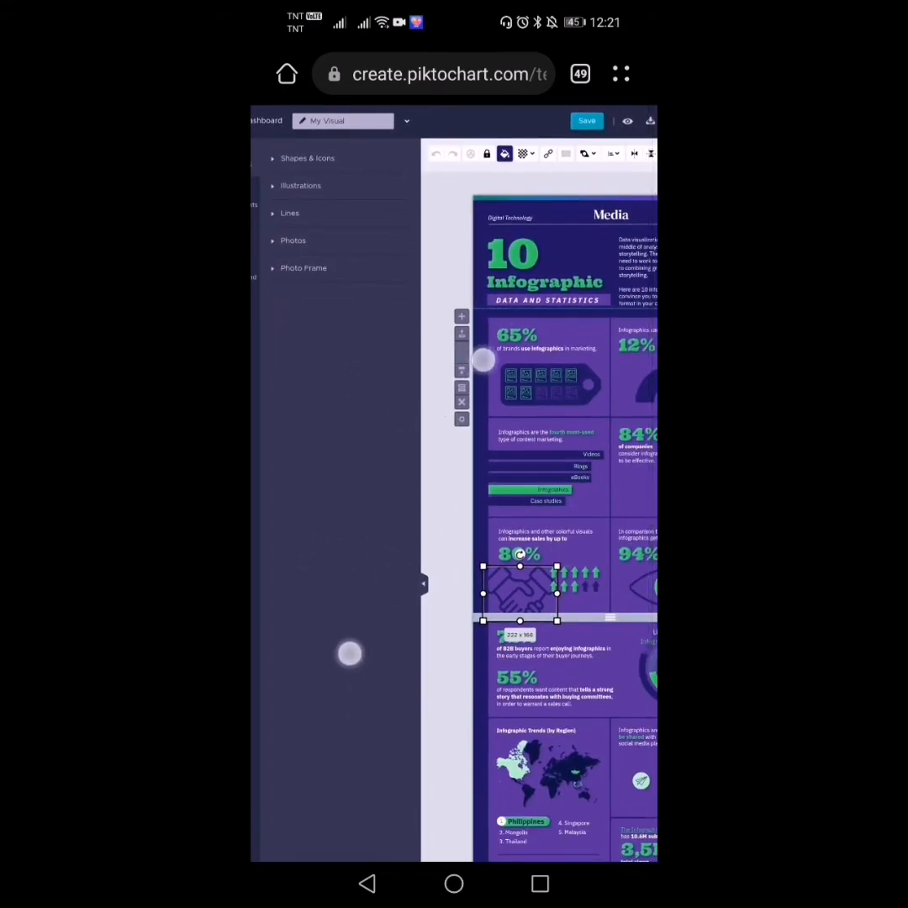
{"action": "scroll", "coordinate": [412, 410], "scroll_direction": "down", "scroll_amount": 5}
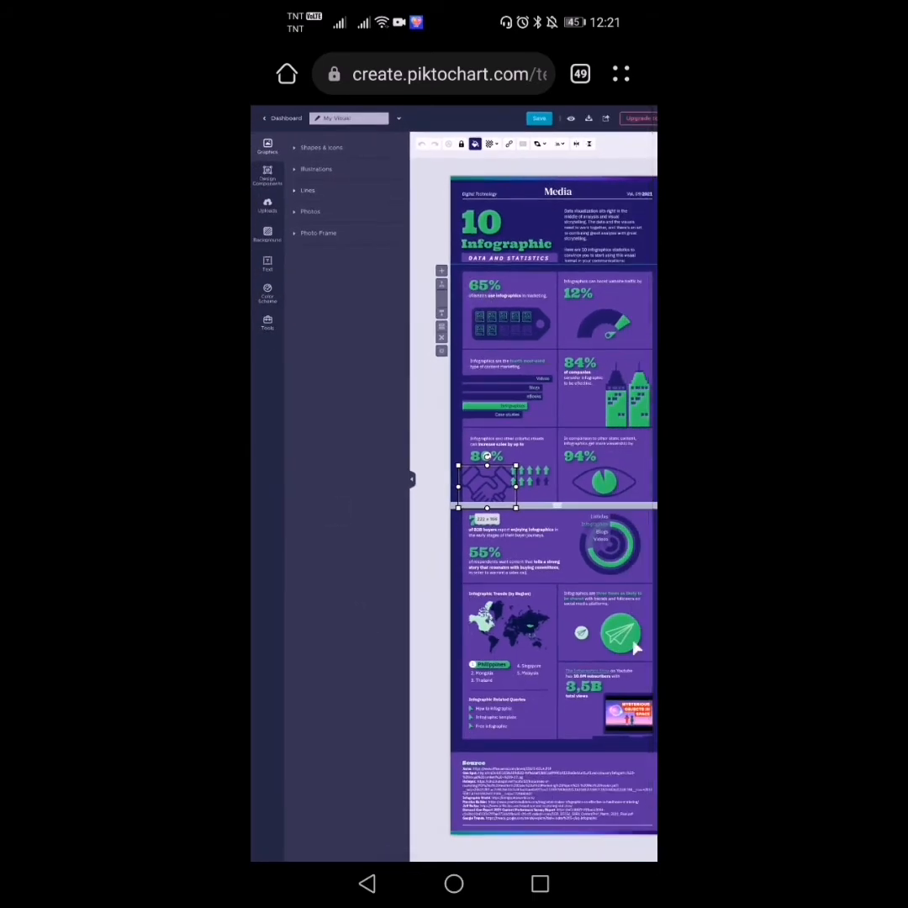
Open the Photos library among the graphics and look over its stock pictures beside the infographic
{"action": "left_click", "coordinate": [308, 190]}
{"action": "left_click", "coordinate": [371, 264]}
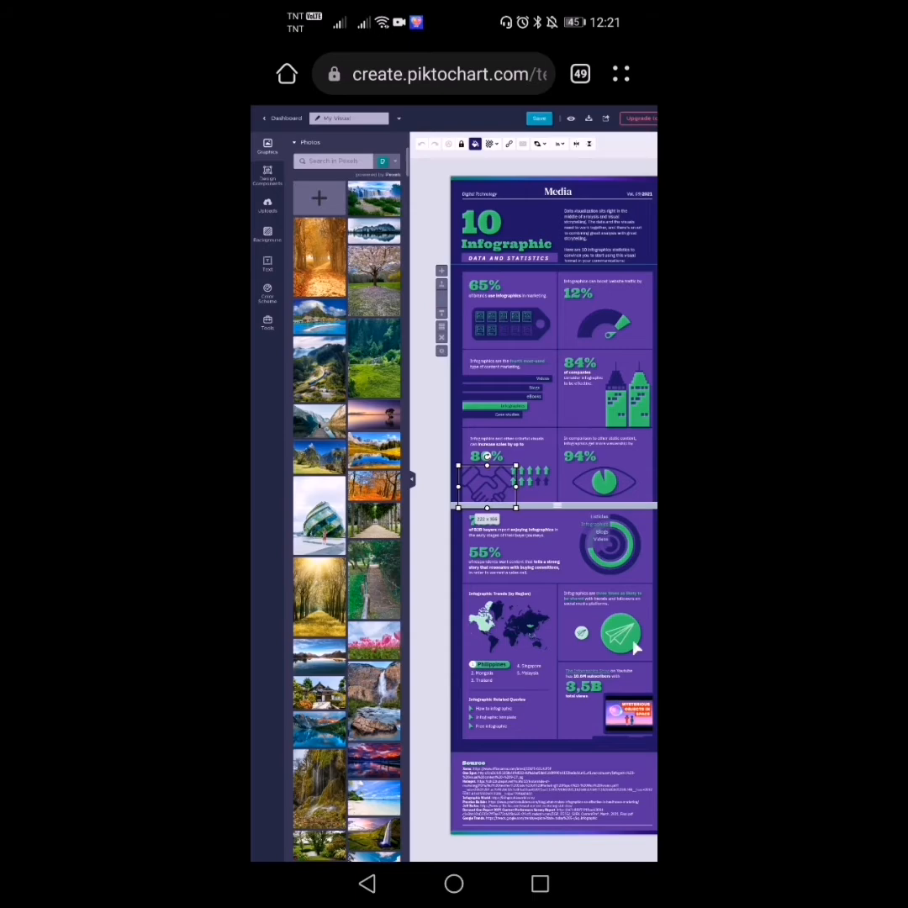
{"action": "scroll", "coordinate": [587, 535], "scroll_direction": "down", "scroll_amount": 2}
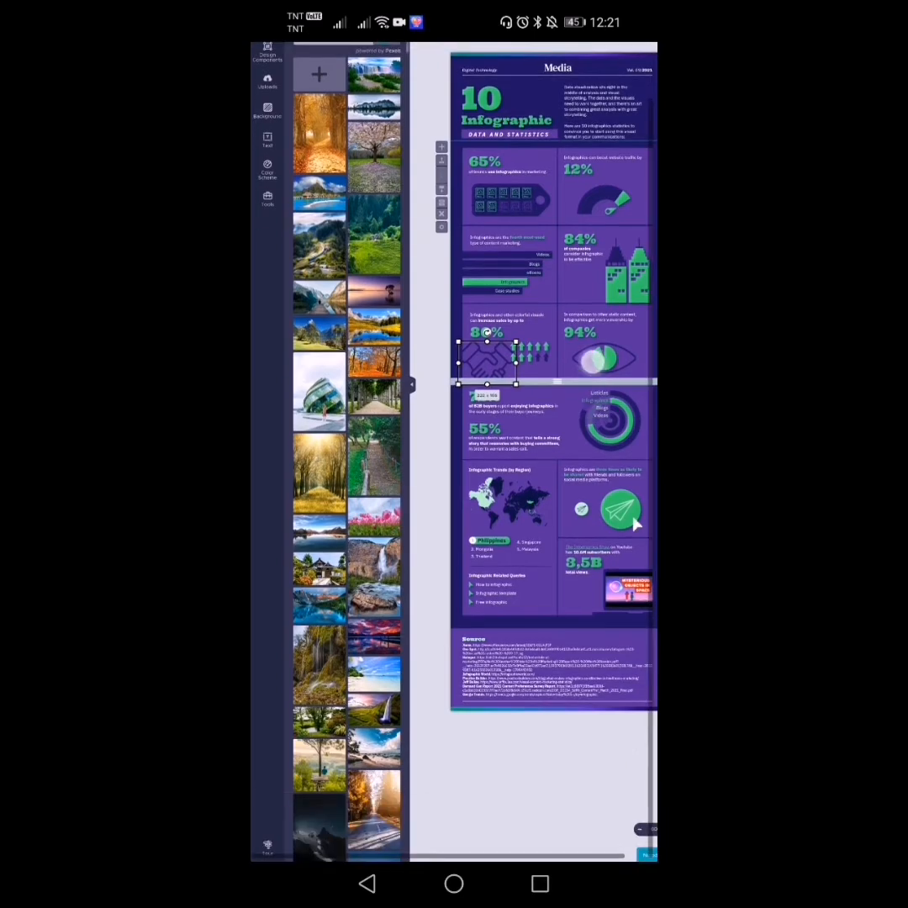
{"action": "scroll", "coordinate": [551, 476], "scroll_direction": "up", "scroll_amount": 1}
{"action": "scroll", "coordinate": [551, 476], "scroll_direction": "up", "scroll_amount": 1}
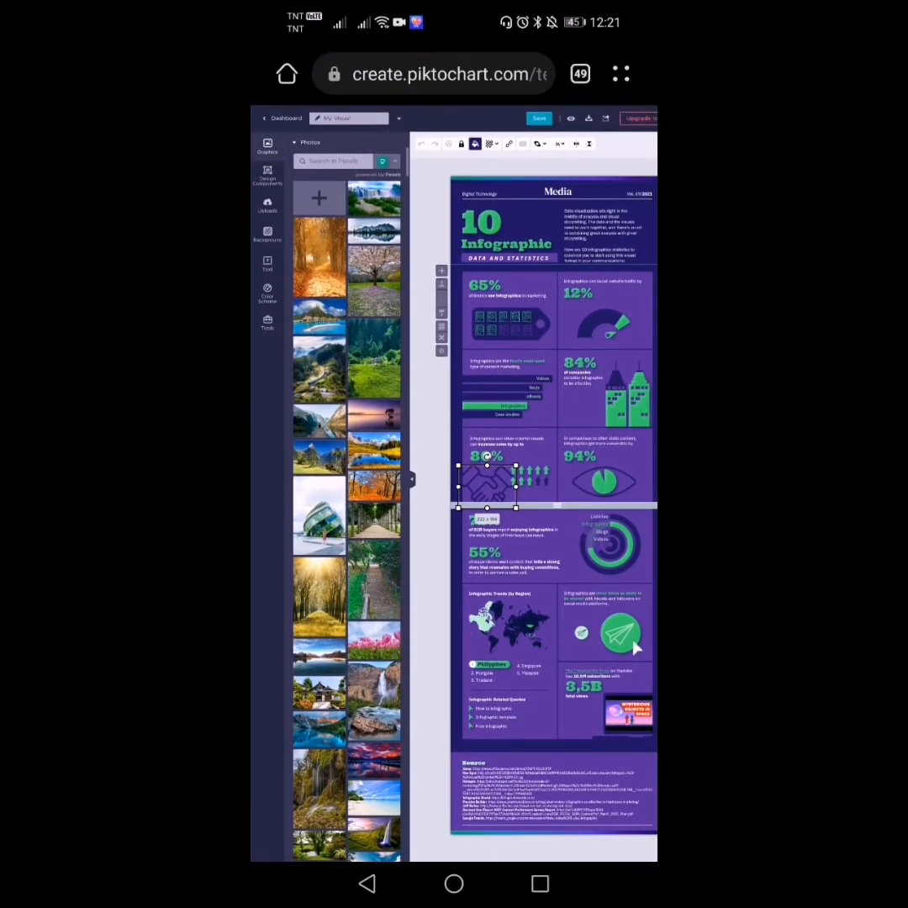
{"action": "scroll", "coordinate": [502, 484], "scroll_direction": "down", "scroll_amount": 1}
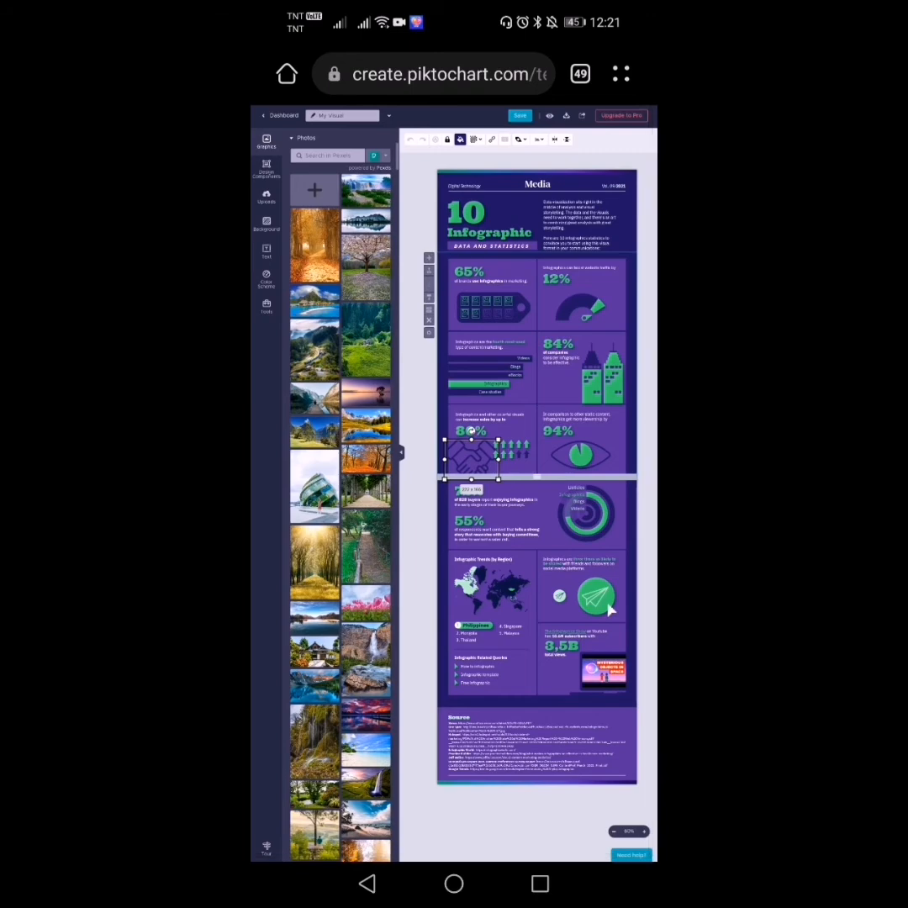
{"action": "left_click", "coordinate": [620, 74]}
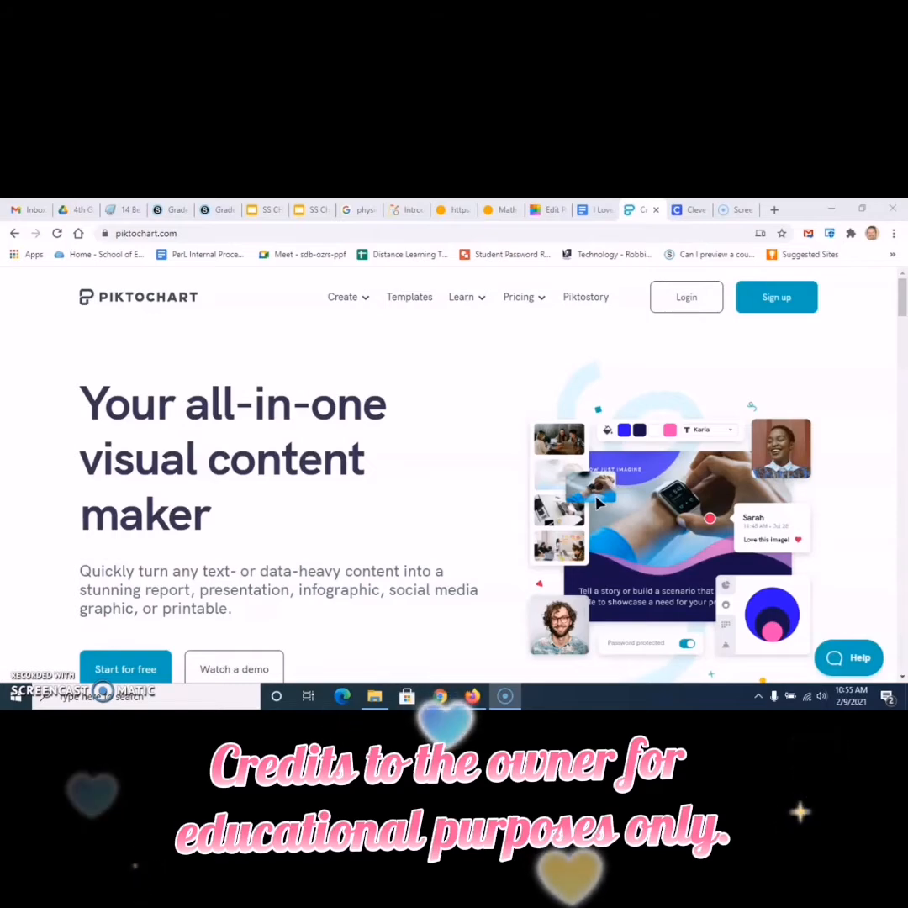
Log in at piktochart.com and look over the saved Book Checkout Infographic on the dashboard
{"action": "left_click", "coordinate": [177, 236]}
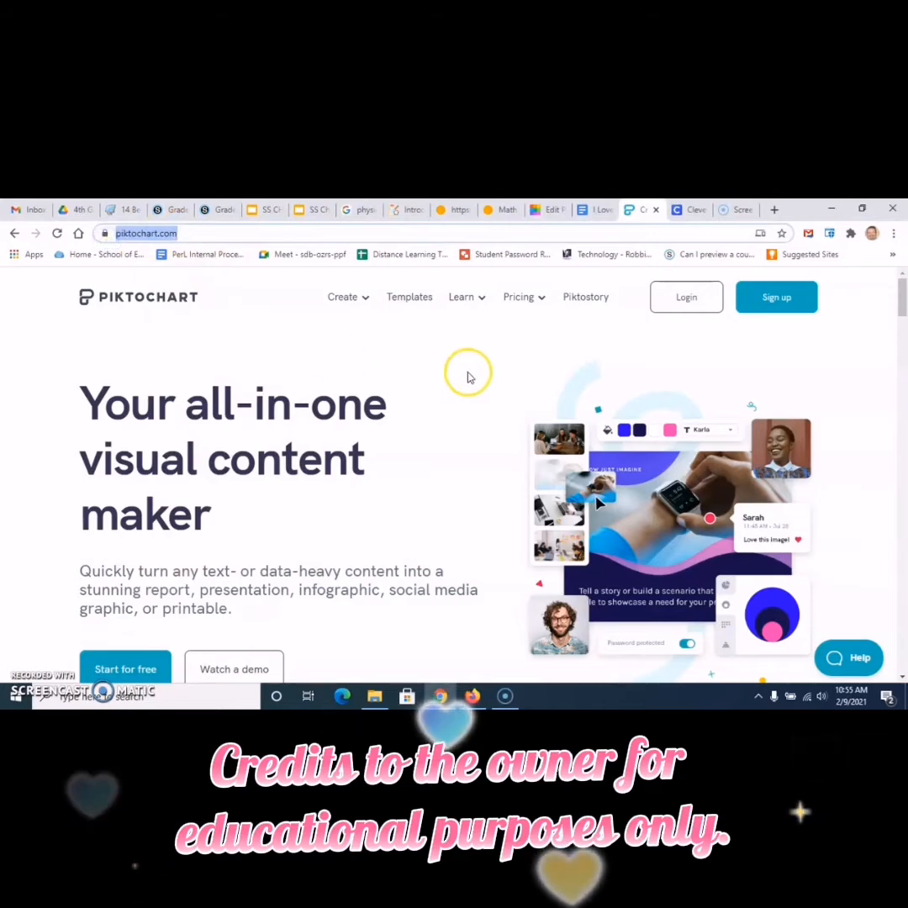
{"action": "left_click", "coordinate": [688, 299]}
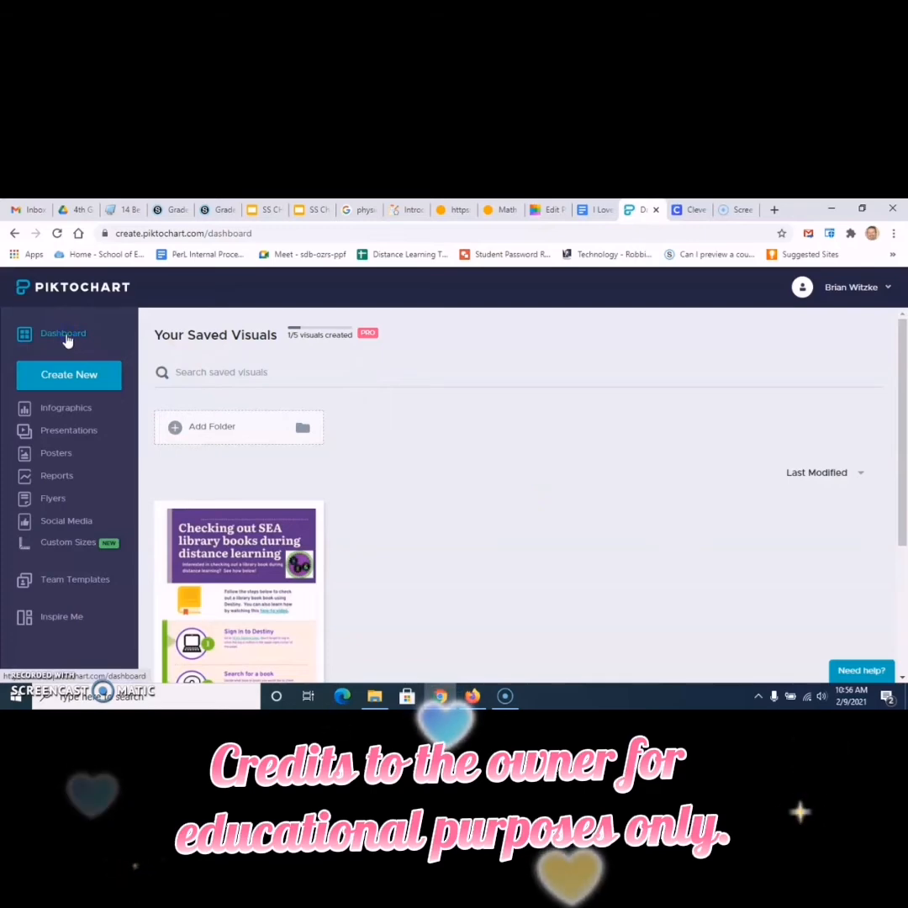
{"action": "mouse_move", "coordinate": [301, 650]}
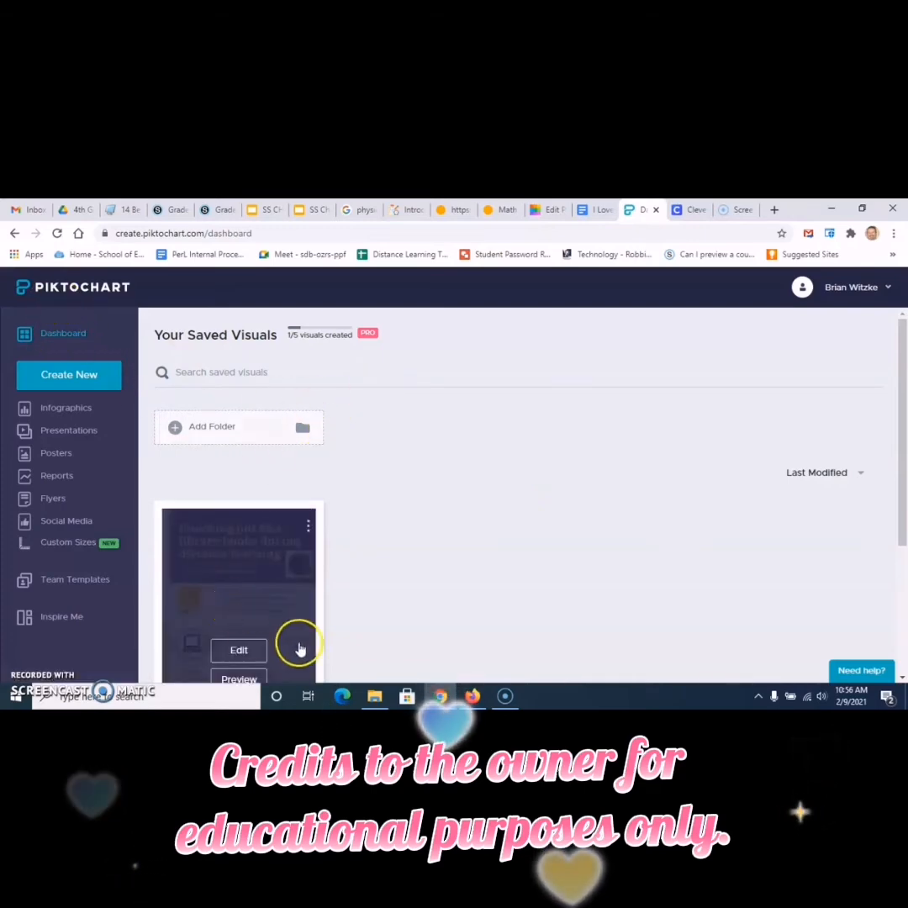
{"action": "scroll", "coordinate": [460, 470], "scroll_direction": "down", "scroll_amount": 3}
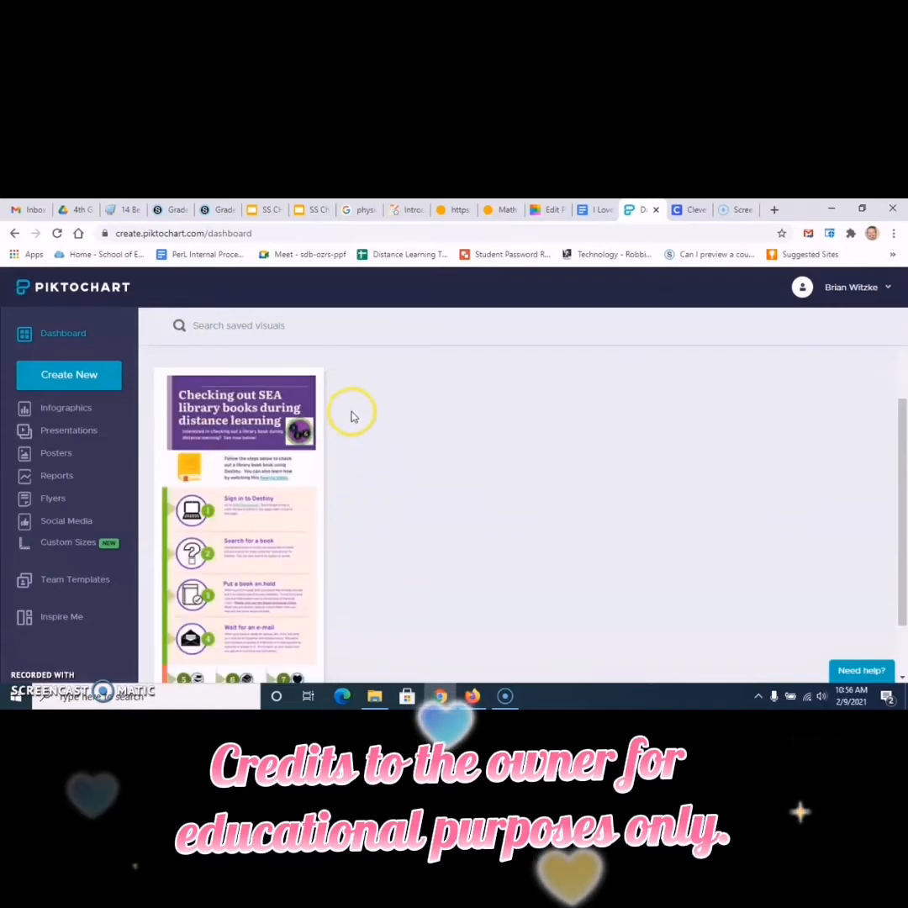
{"action": "scroll", "coordinate": [352, 416], "scroll_direction": "down", "scroll_amount": 2}
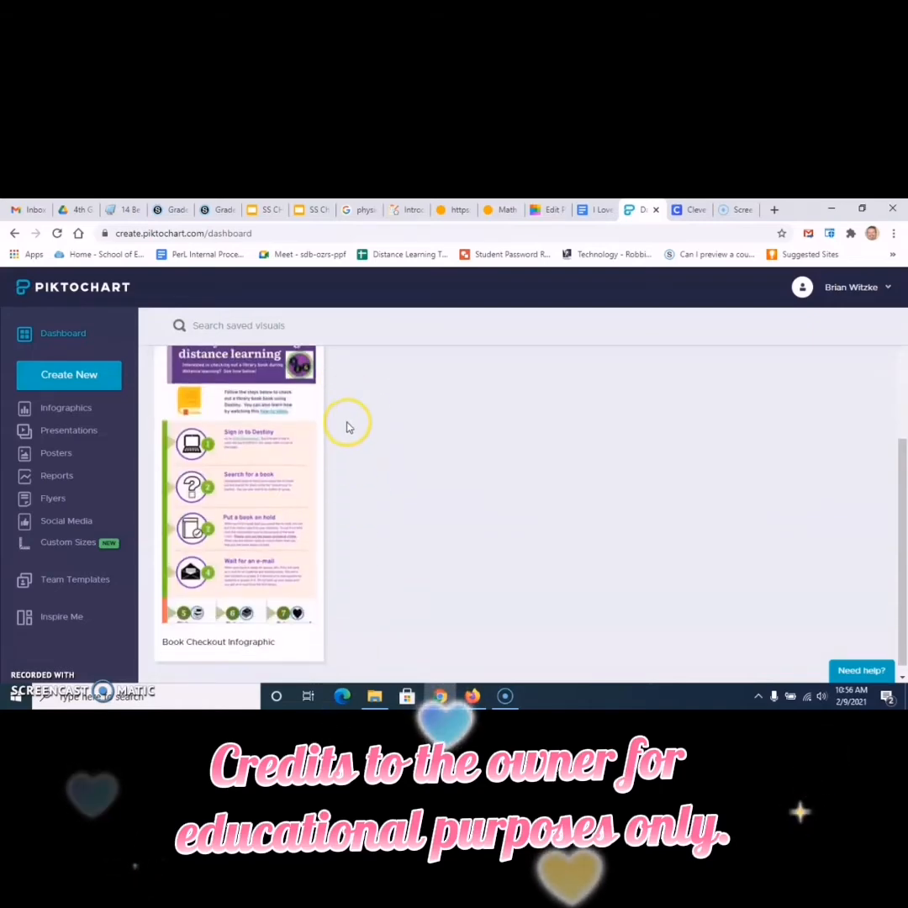
{"action": "scroll", "coordinate": [365, 467], "scroll_direction": "up", "scroll_amount": 2}
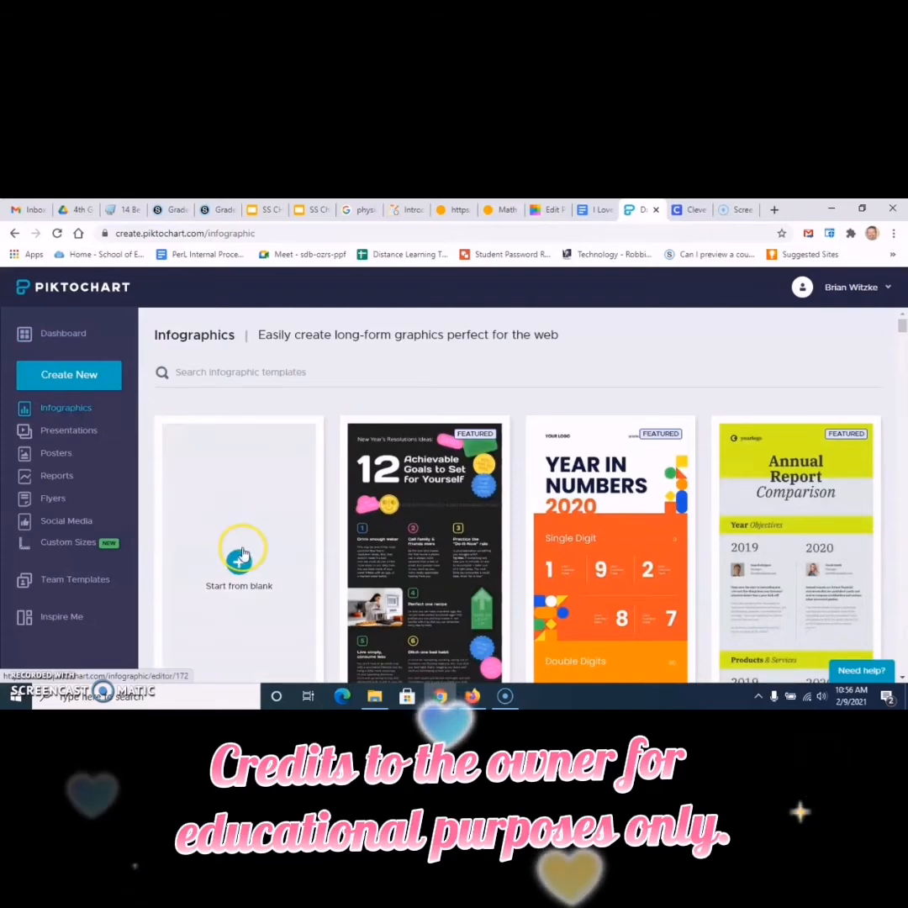
Examine the Infographics templates, from the blank template to the featured designs, and return to the blank one
{"action": "scroll", "coordinate": [244, 554], "scroll_direction": "down", "scroll_amount": 2}
{"action": "left_click", "coordinate": [244, 412]}
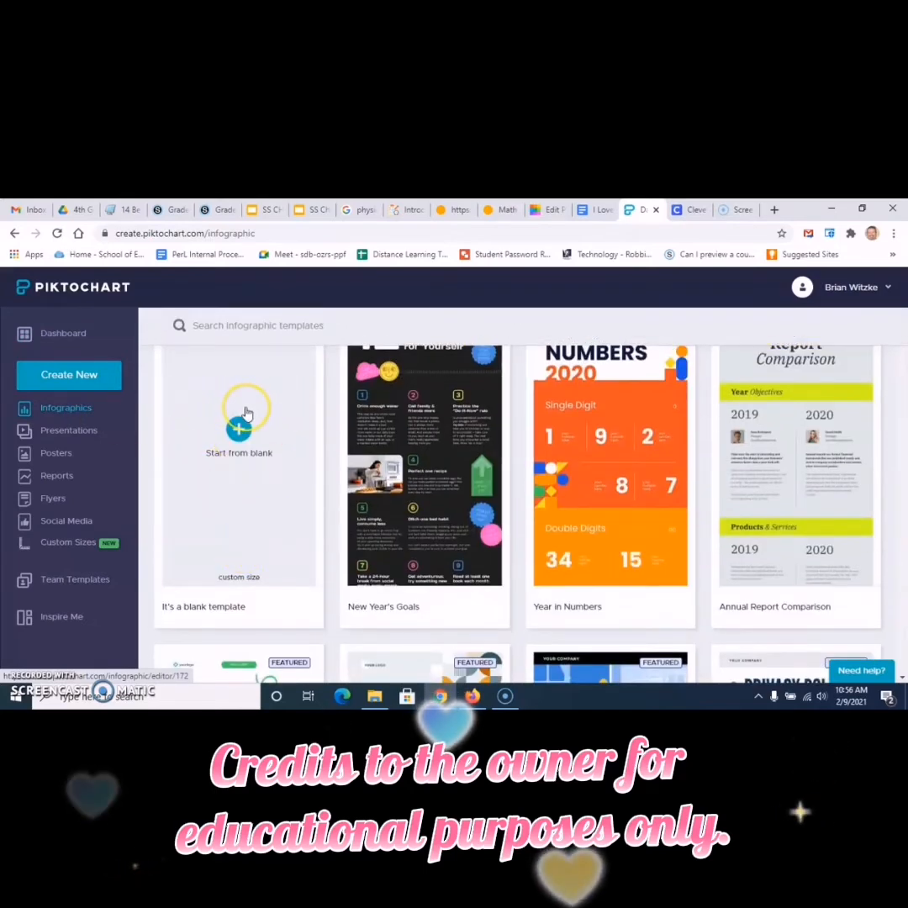
{"action": "scroll", "coordinate": [246, 429], "scroll_direction": "up", "scroll_amount": 1}
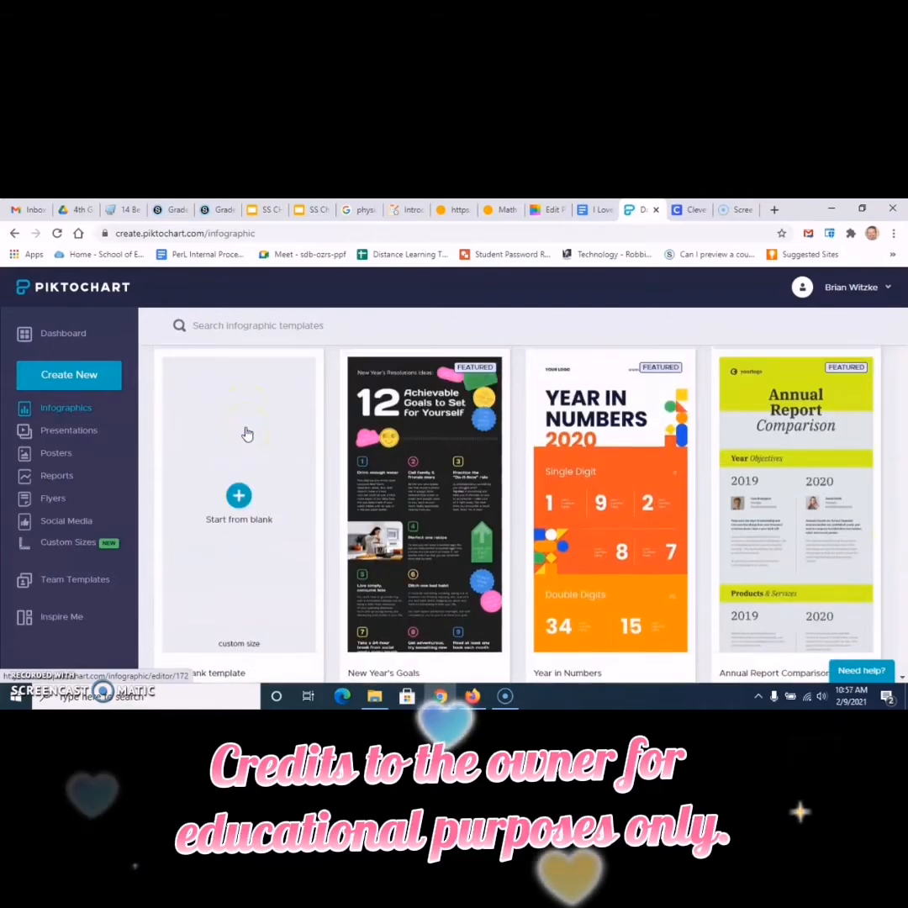
{"action": "scroll", "coordinate": [744, 452], "scroll_direction": "down", "scroll_amount": 3}
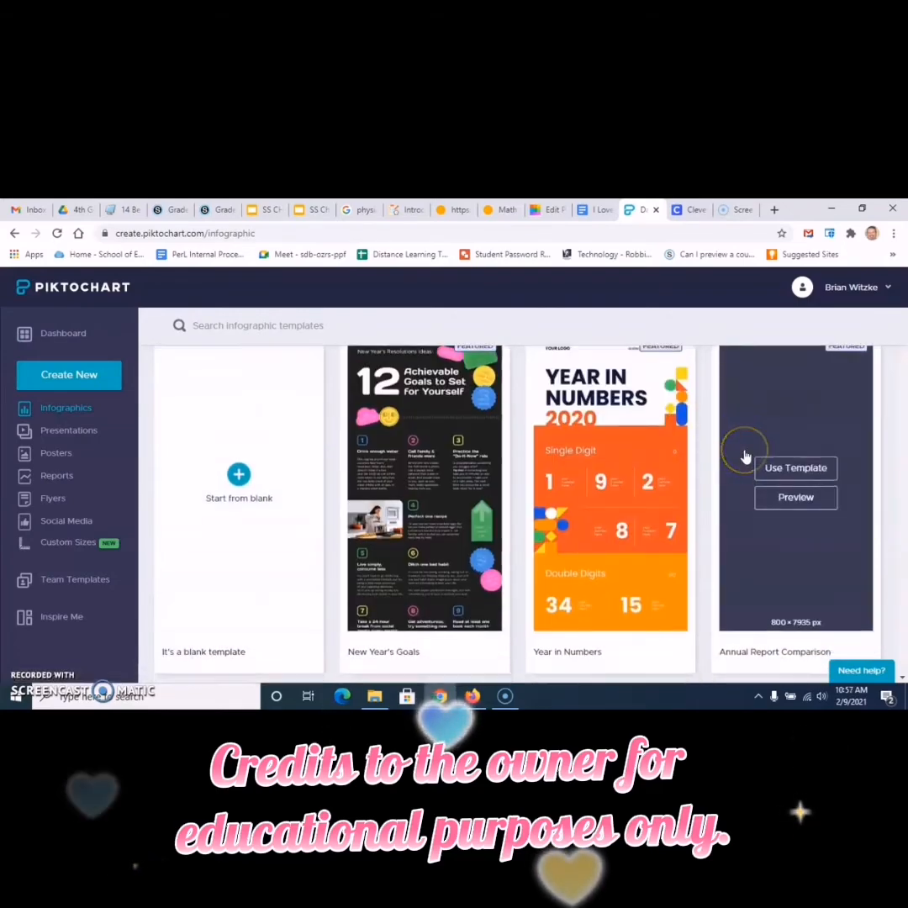
{"action": "scroll", "coordinate": [744, 453], "scroll_direction": "down", "scroll_amount": 2}
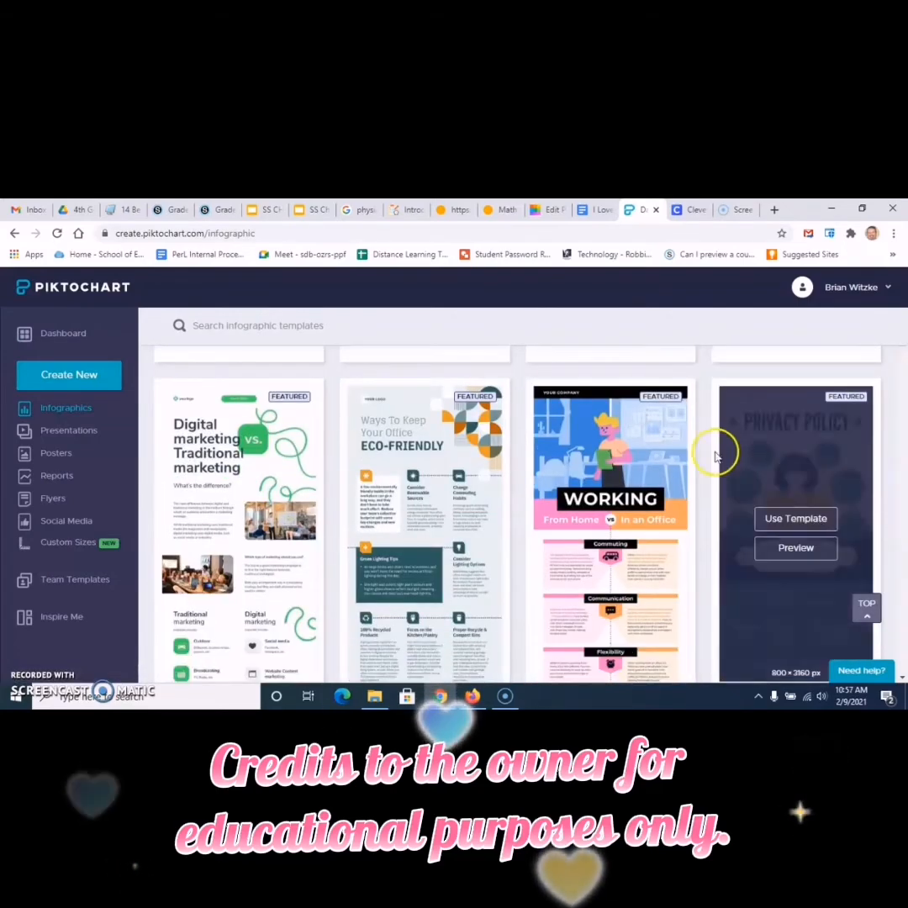
{"action": "scroll", "coordinate": [399, 470], "scroll_direction": "up", "scroll_amount": 5}
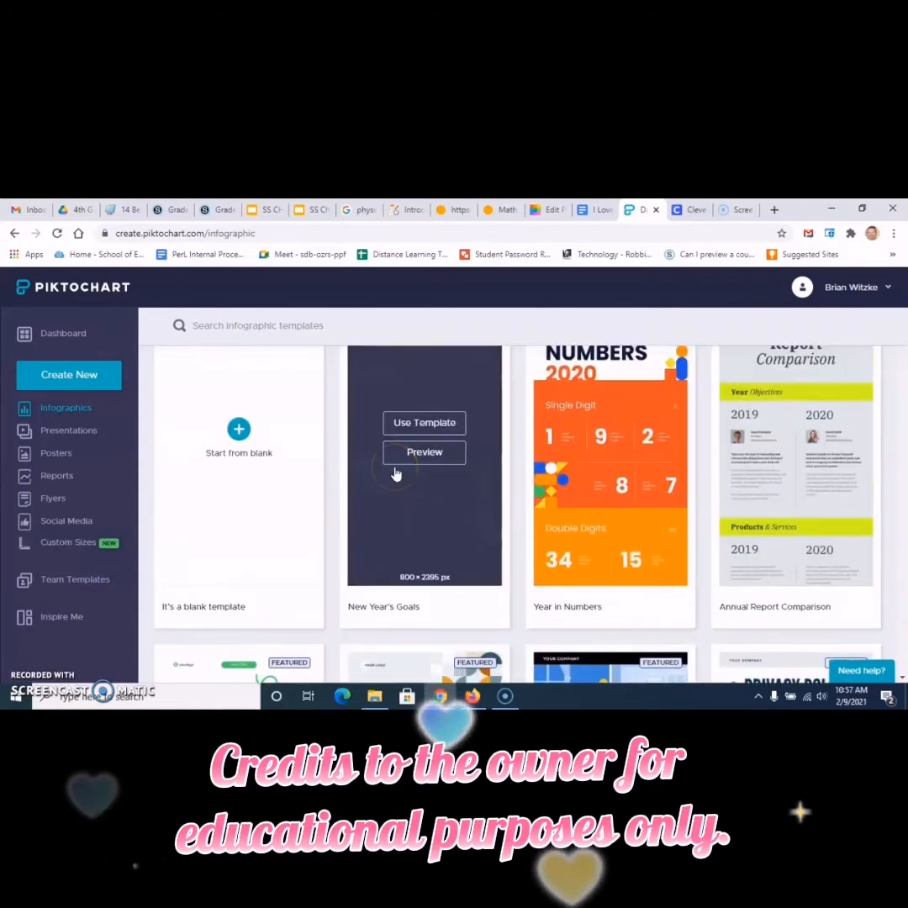
{"action": "left_click", "coordinate": [235, 478]}
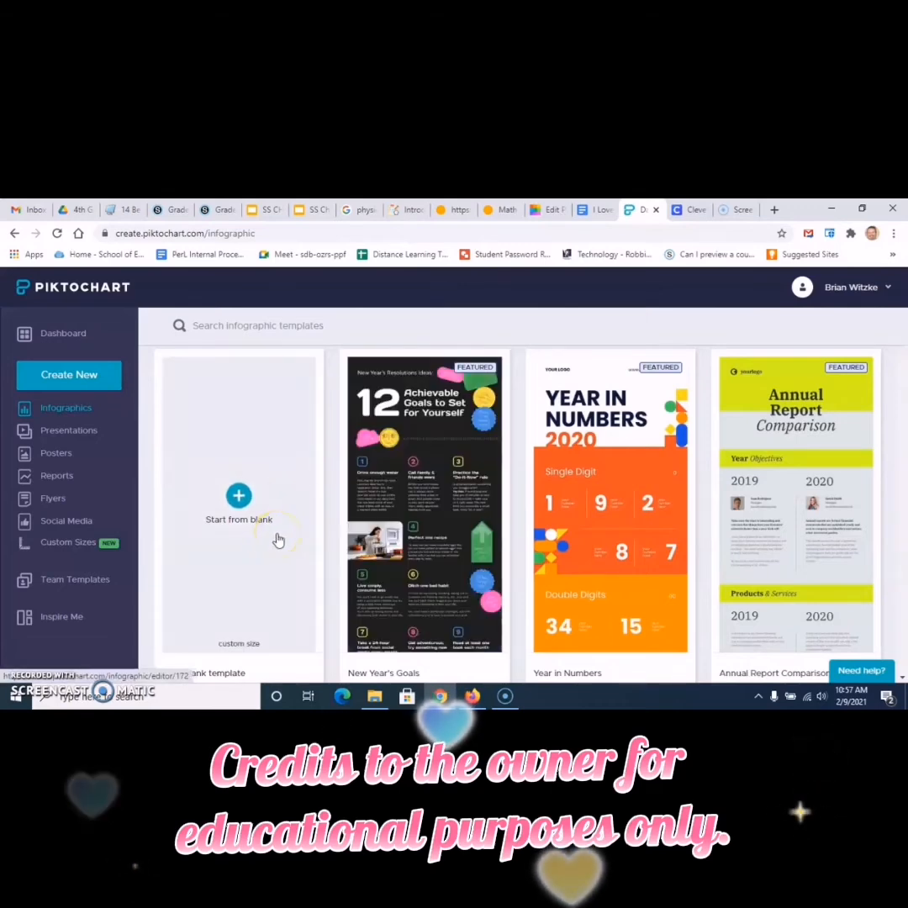
{"action": "mouse_move", "coordinate": [342, 609]}
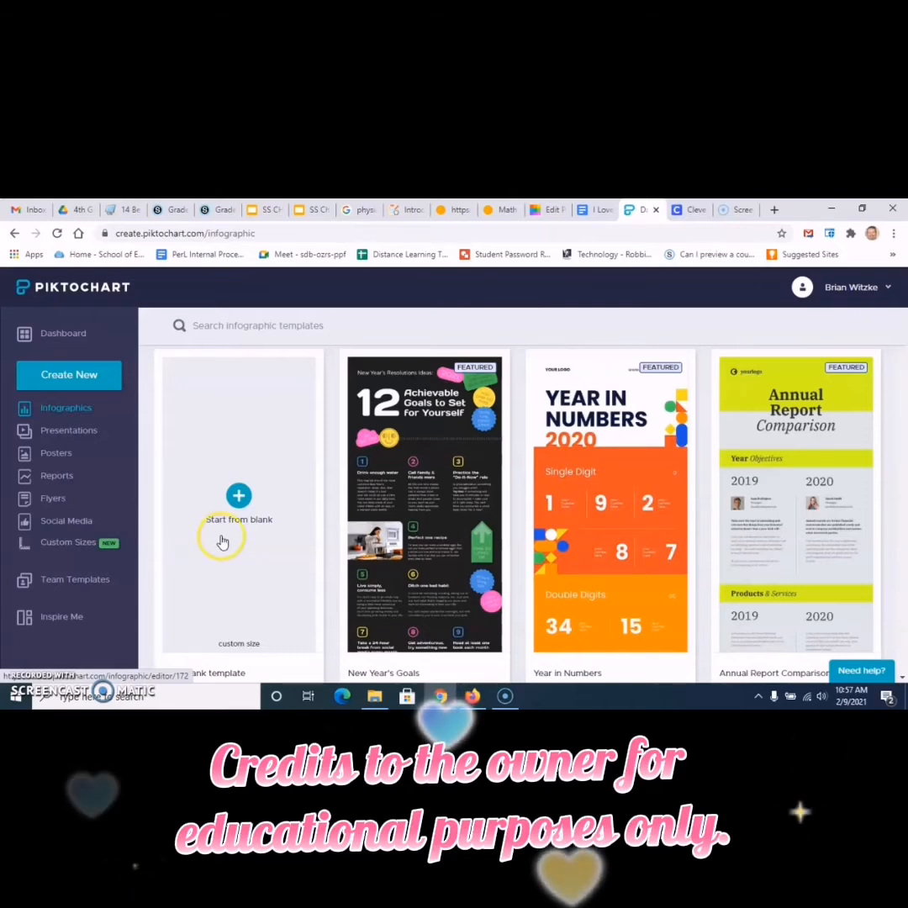
Start a new infographic from the blank template and look over its empty canvas
{"action": "left_click", "coordinate": [239, 495]}
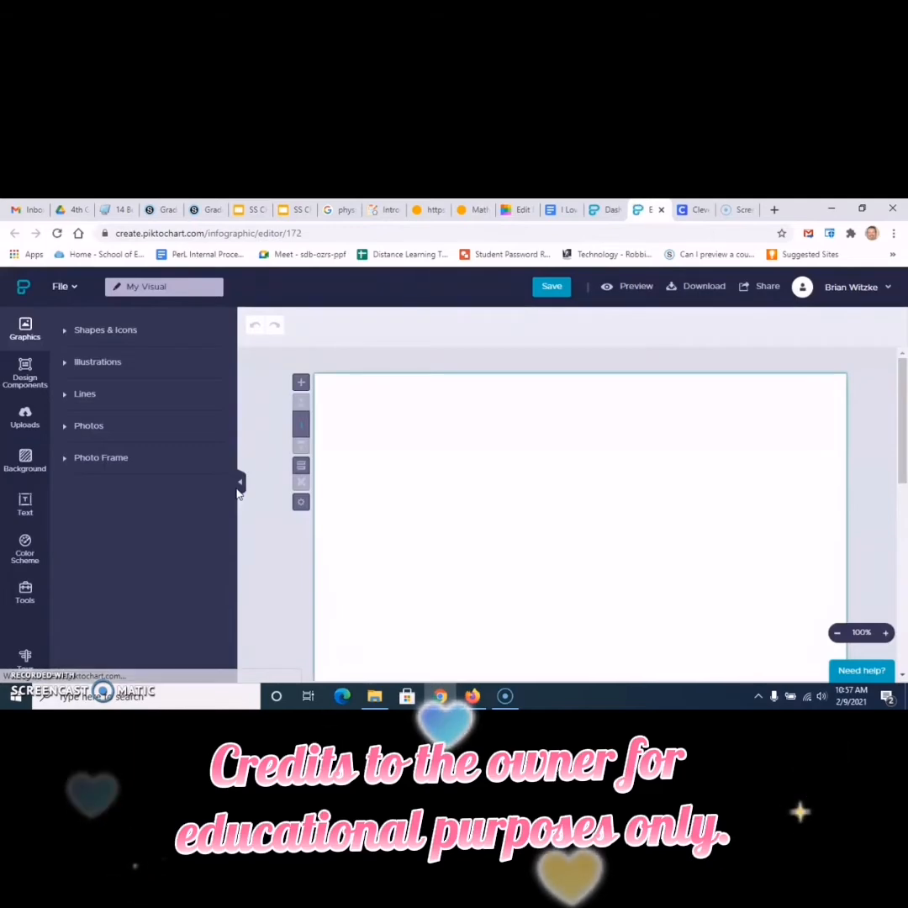
{"action": "scroll", "coordinate": [675, 456], "scroll_direction": "down", "scroll_amount": 3}
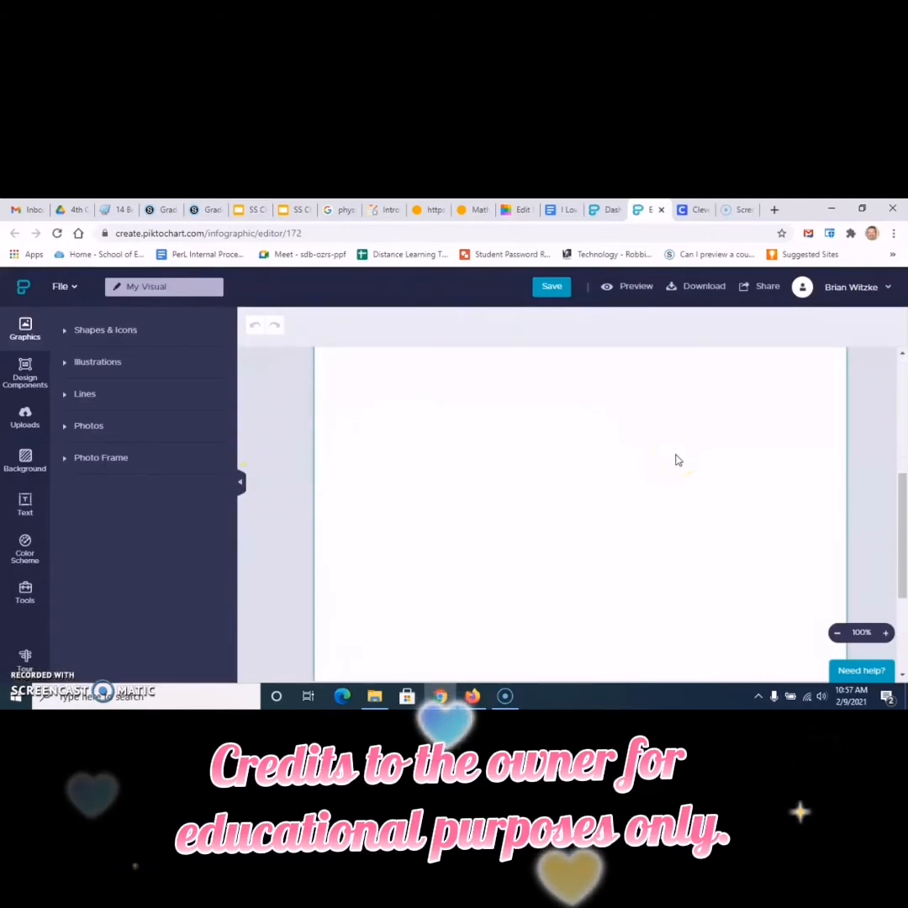
{"action": "scroll", "coordinate": [677, 460], "scroll_direction": "up", "scroll_amount": 5}
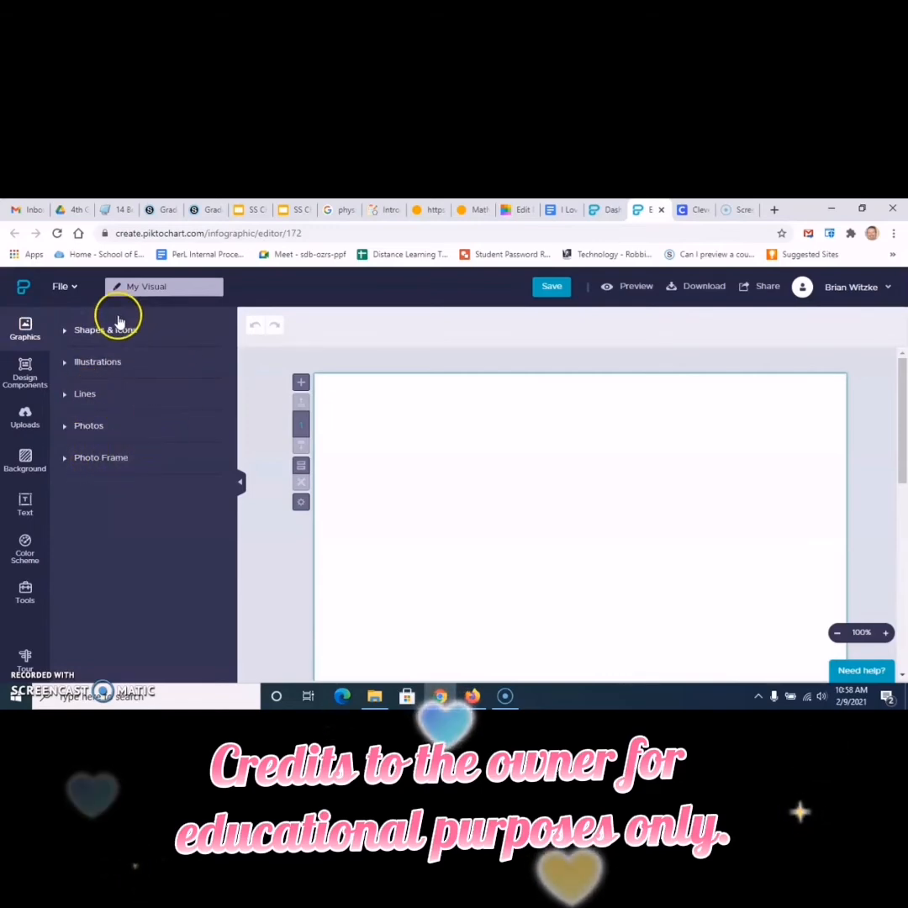
View the available design components and the previously uploaded images
{"action": "left_click", "coordinate": [24, 372]}
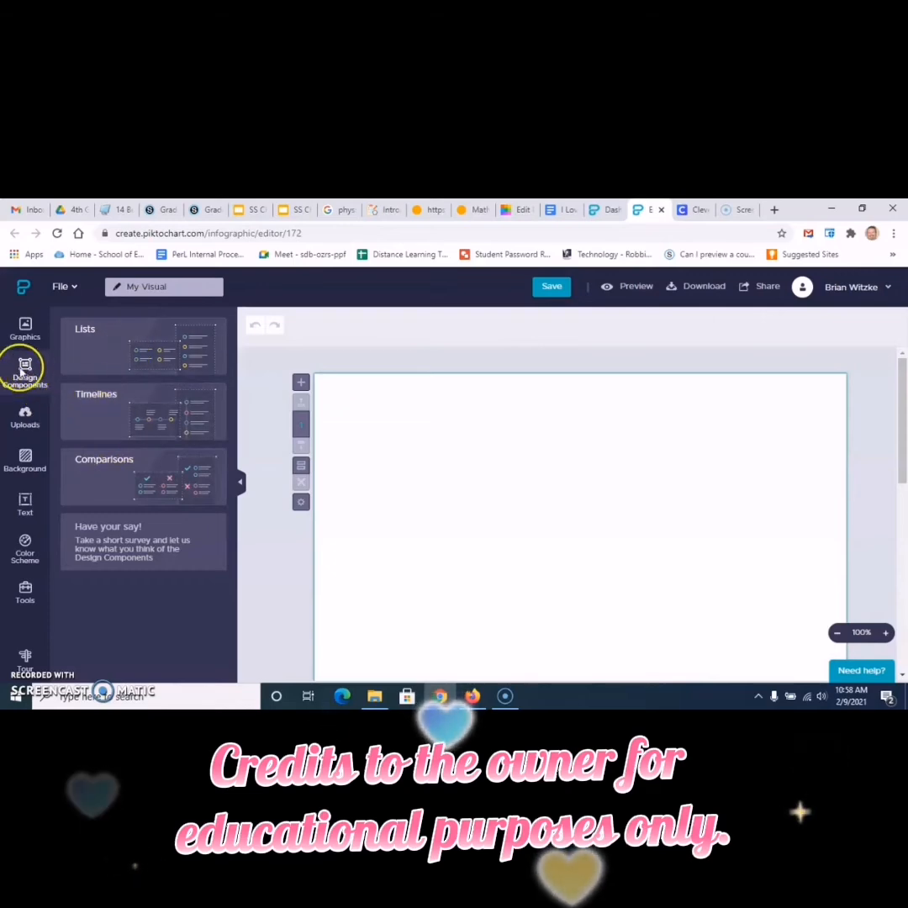
{"action": "left_click", "coordinate": [25, 417]}
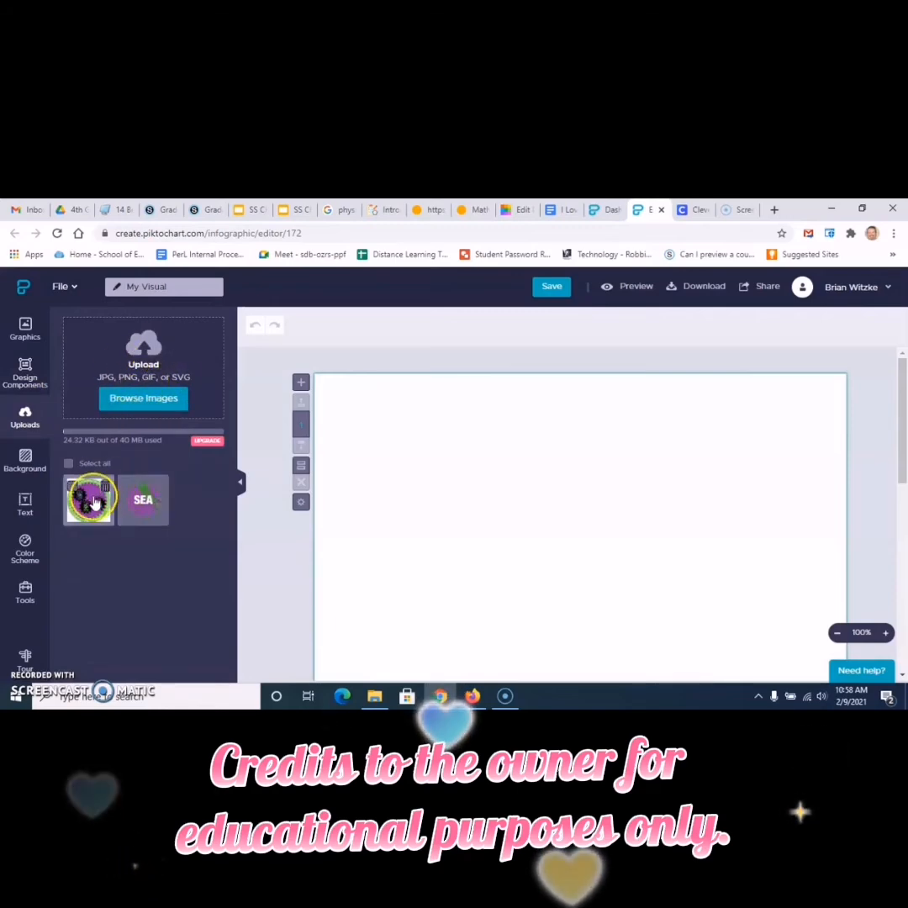
Apply the blue-to-cream gradient as the canvas background image and set its opacity to 63%
{"action": "mouse_move", "coordinate": [132, 515]}
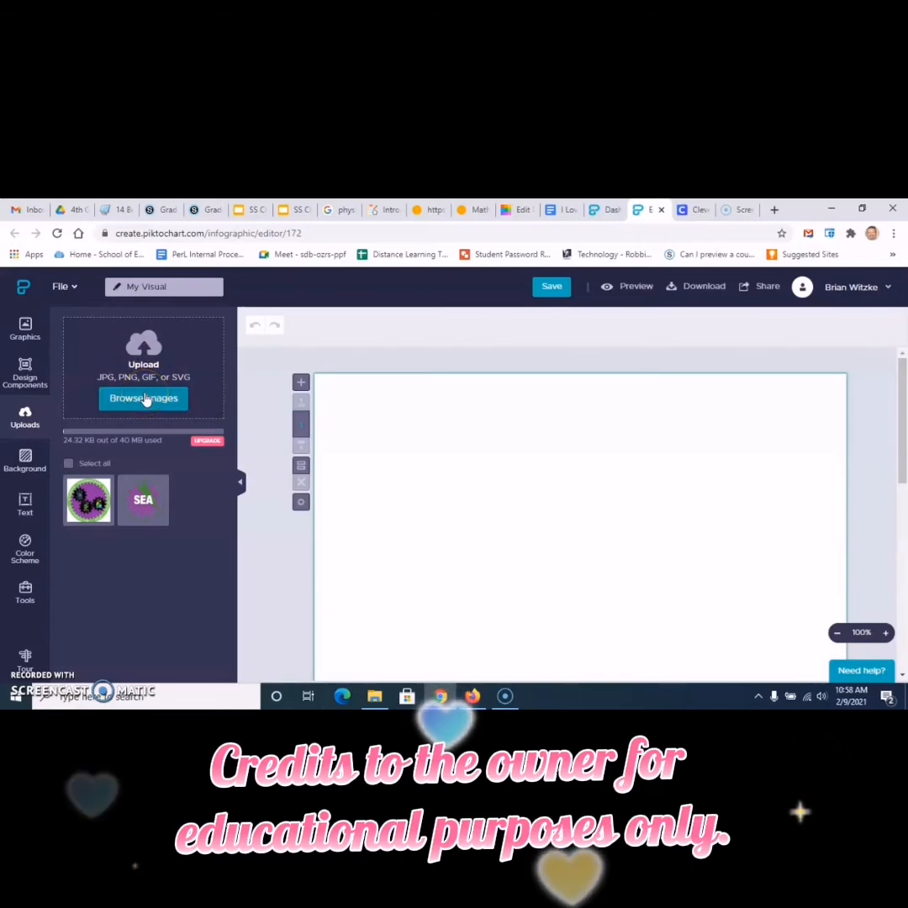
{"action": "left_click", "coordinate": [25, 459]}
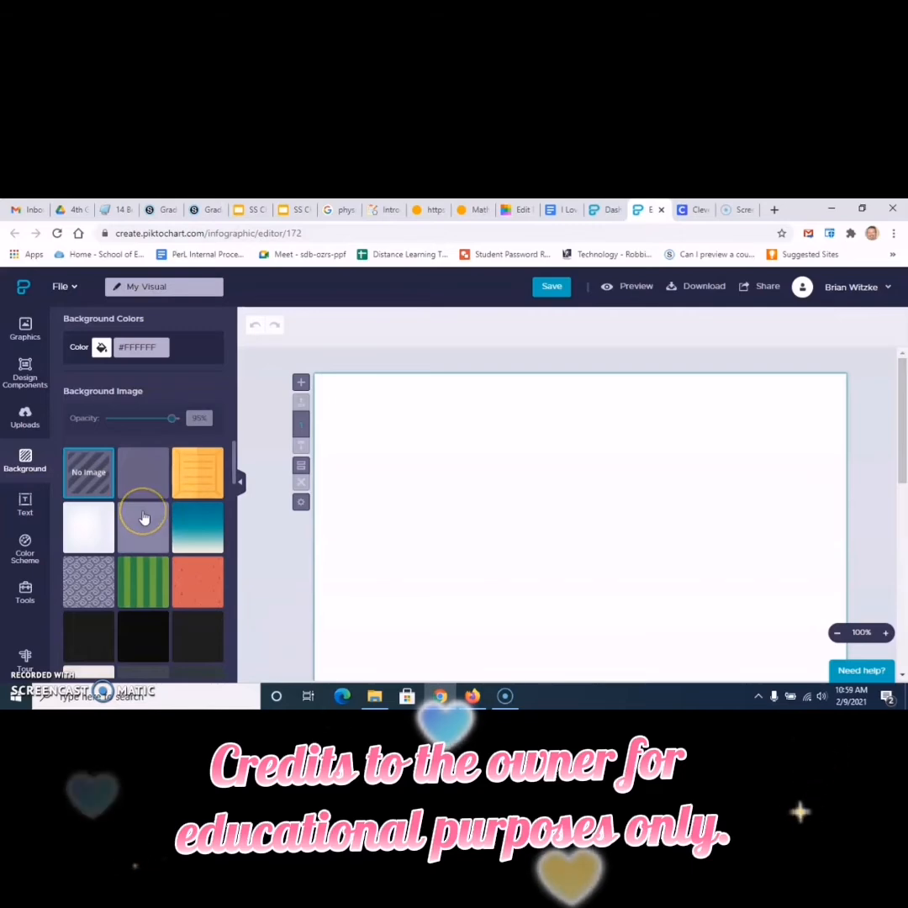
{"action": "scroll", "coordinate": [145, 519], "scroll_direction": "down", "scroll_amount": 1}
{"action": "scroll", "coordinate": [146, 522], "scroll_direction": "up", "scroll_amount": 1}
{"action": "left_click", "coordinate": [198, 518]}
{"action": "scroll", "coordinate": [190, 525], "scroll_direction": "down", "scroll_amount": 1}
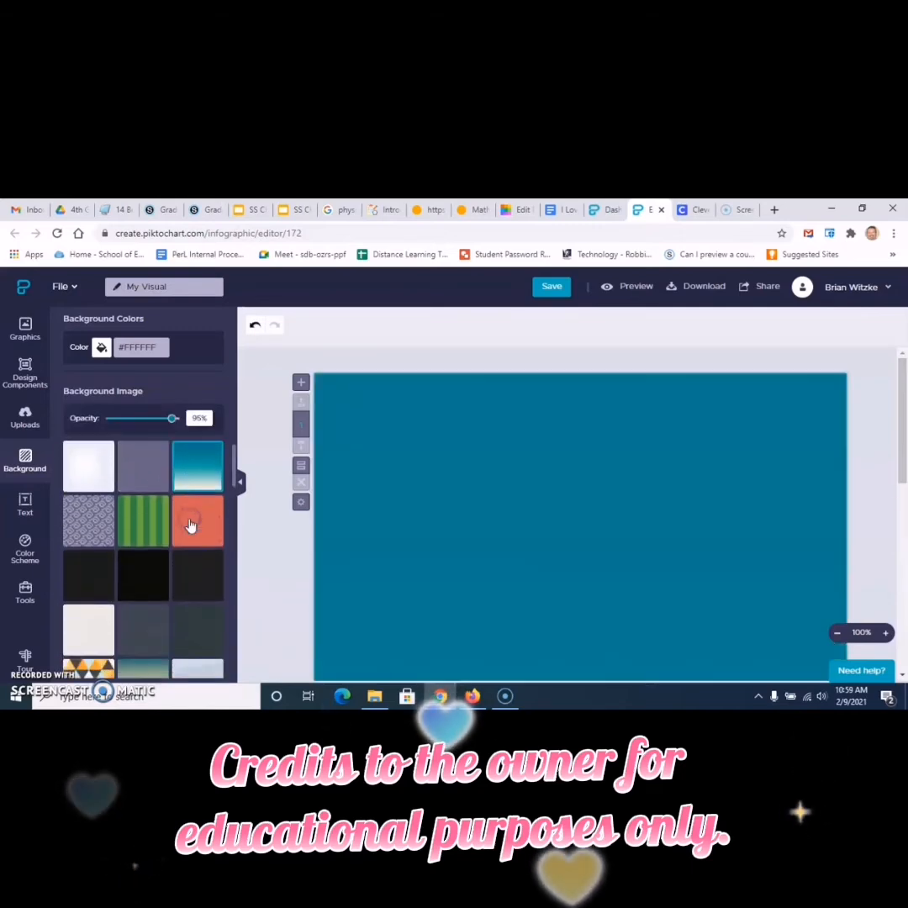
{"action": "scroll", "coordinate": [740, 497], "scroll_direction": "down", "scroll_amount": 1}
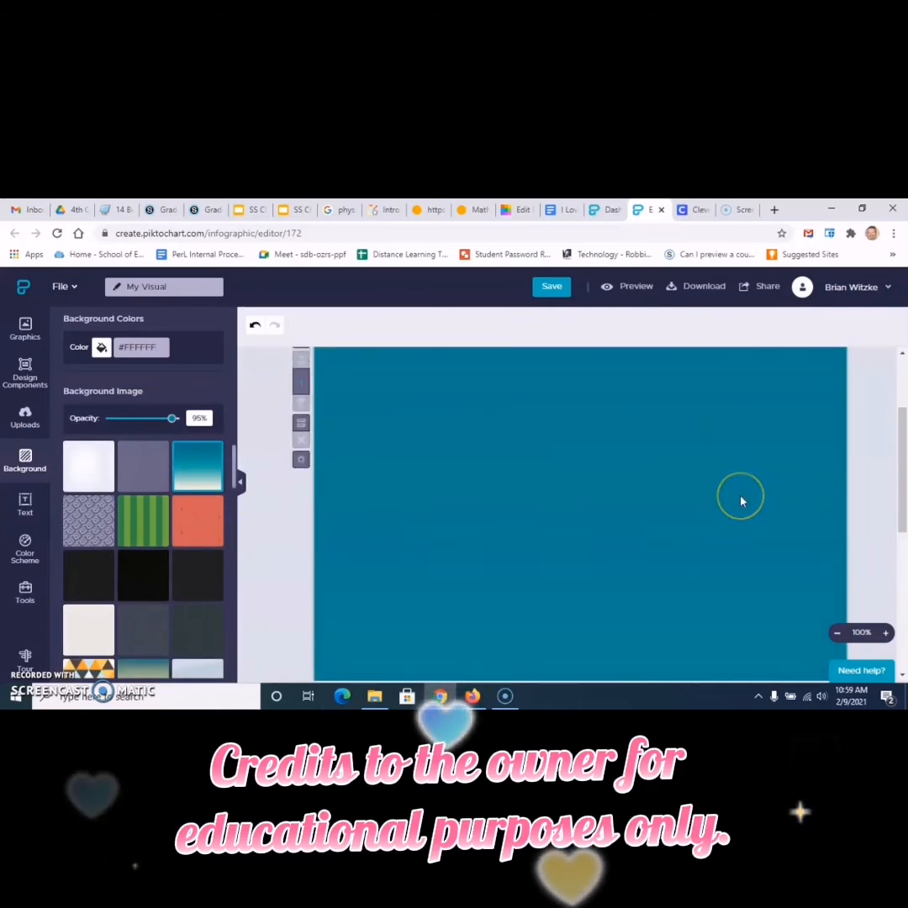
{"action": "scroll", "coordinate": [742, 501], "scroll_direction": "up", "scroll_amount": 1}
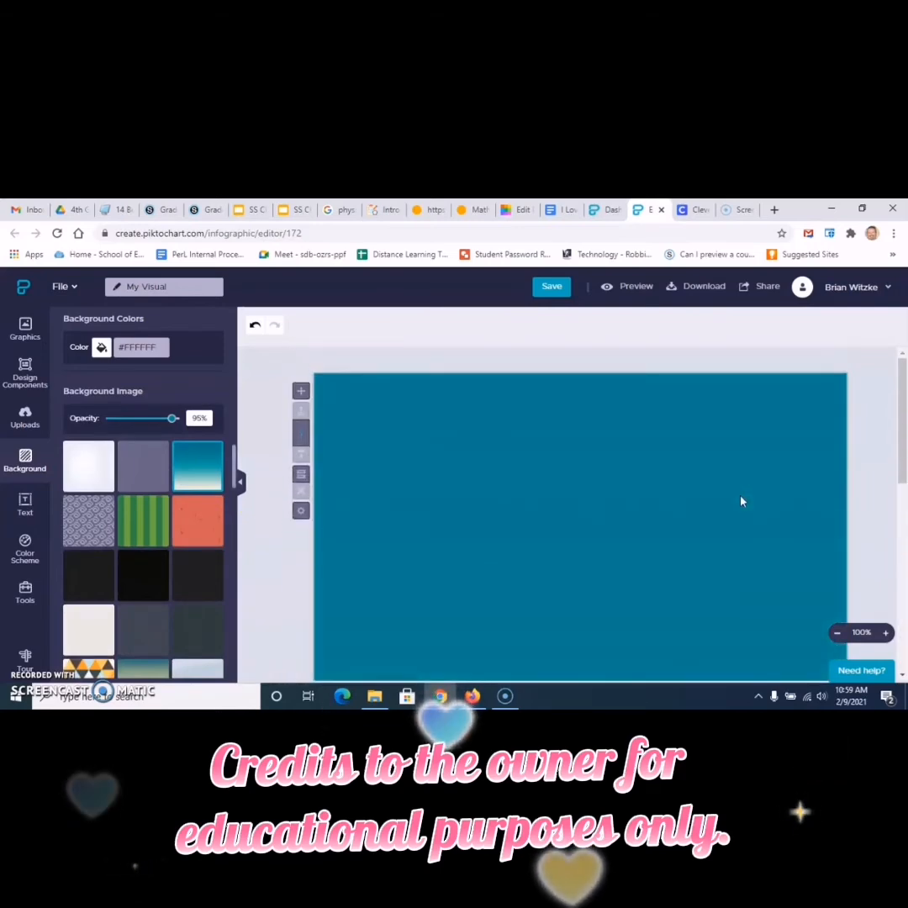
{"action": "left_click", "coordinate": [435, 533]}
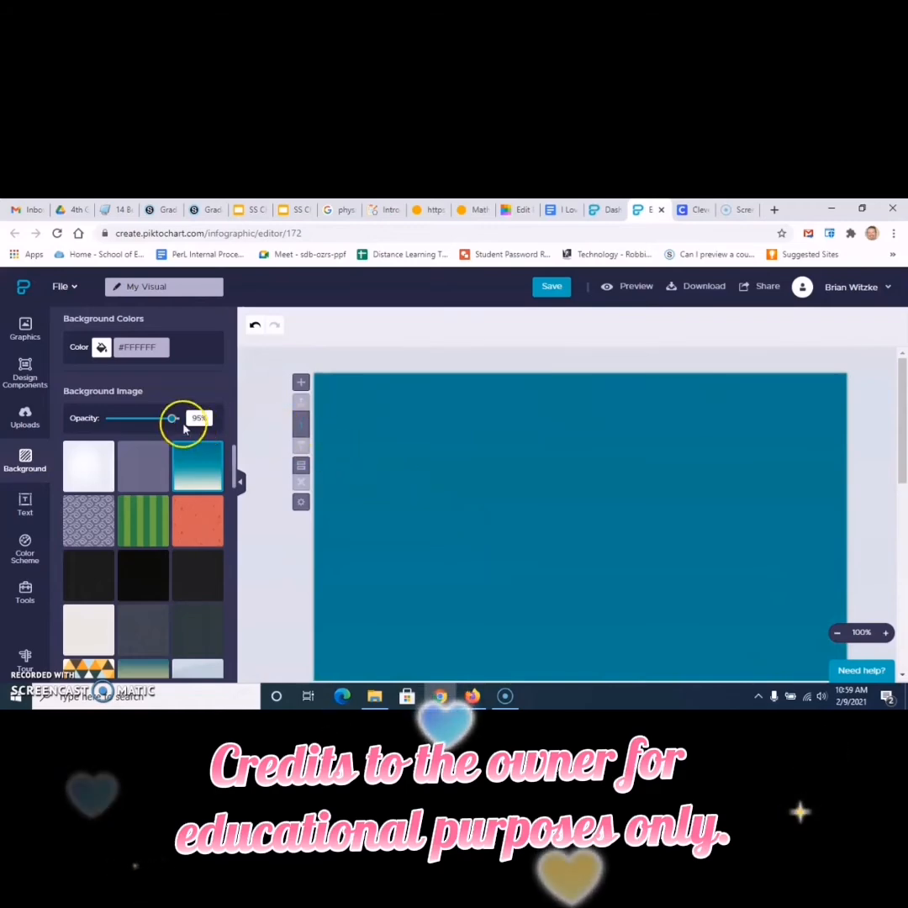
{"action": "left_click_drag", "start_coordinate": [184, 426], "coordinate": [152, 427]}
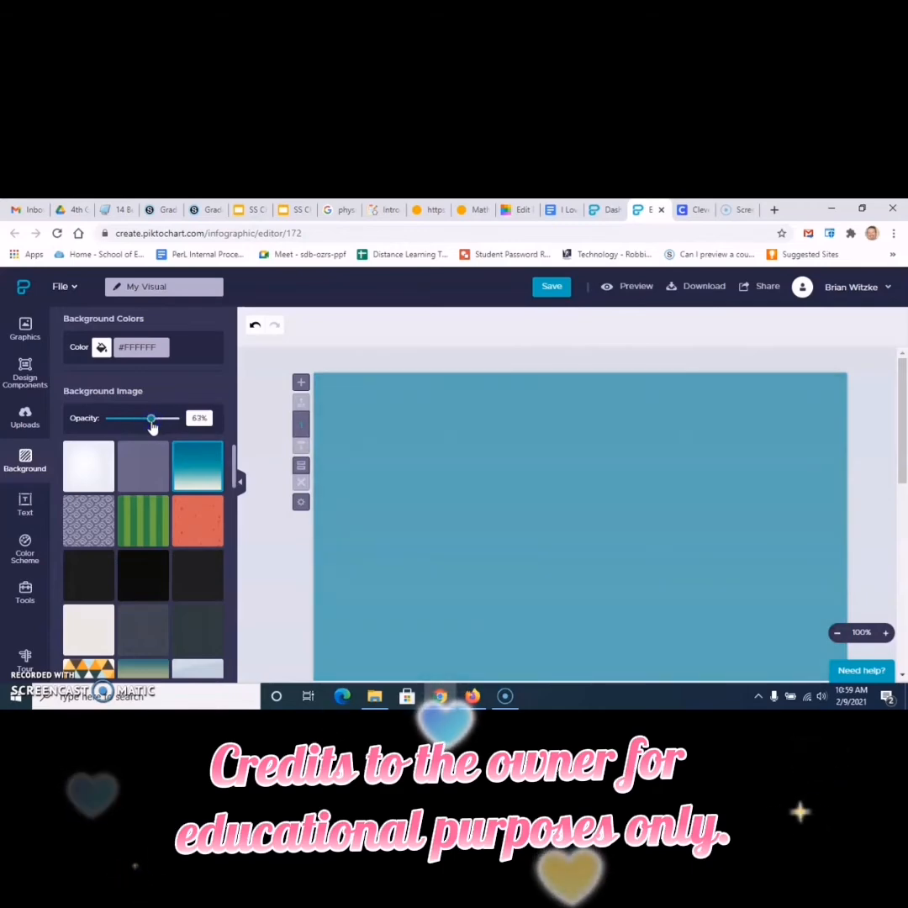
Add a title to the canvas and replace its placeholder text with "My Black History Month Project"
{"action": "left_click", "coordinate": [25, 501]}
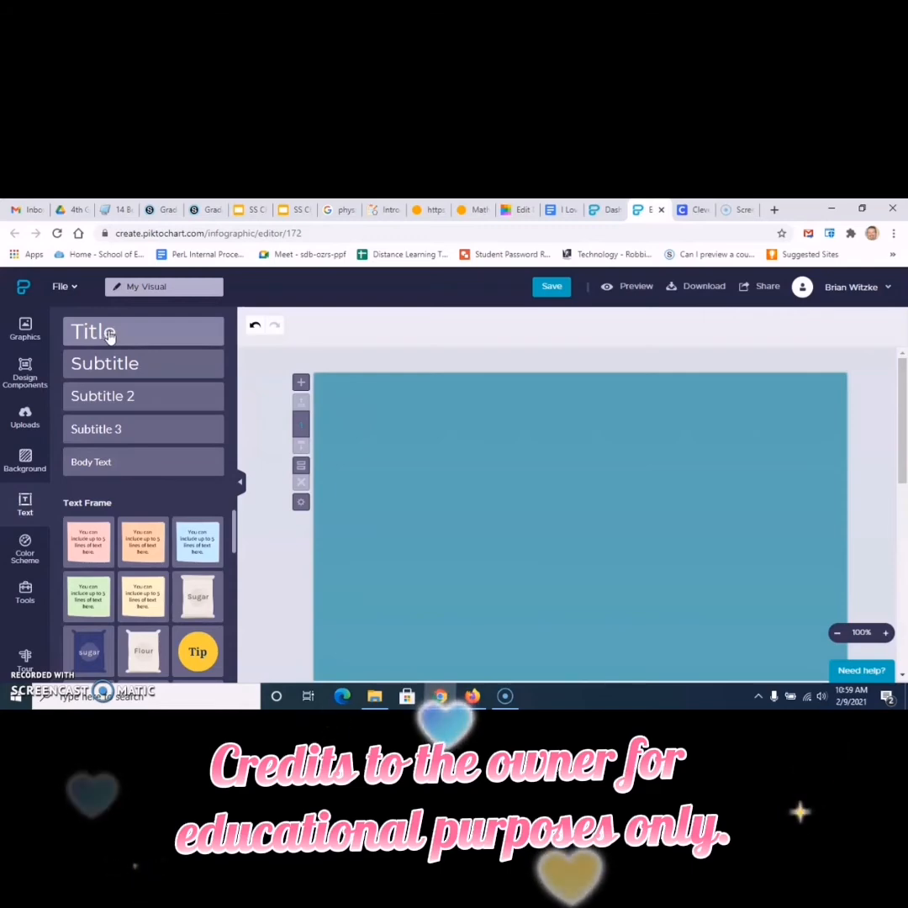
{"action": "left_click", "coordinate": [108, 333]}
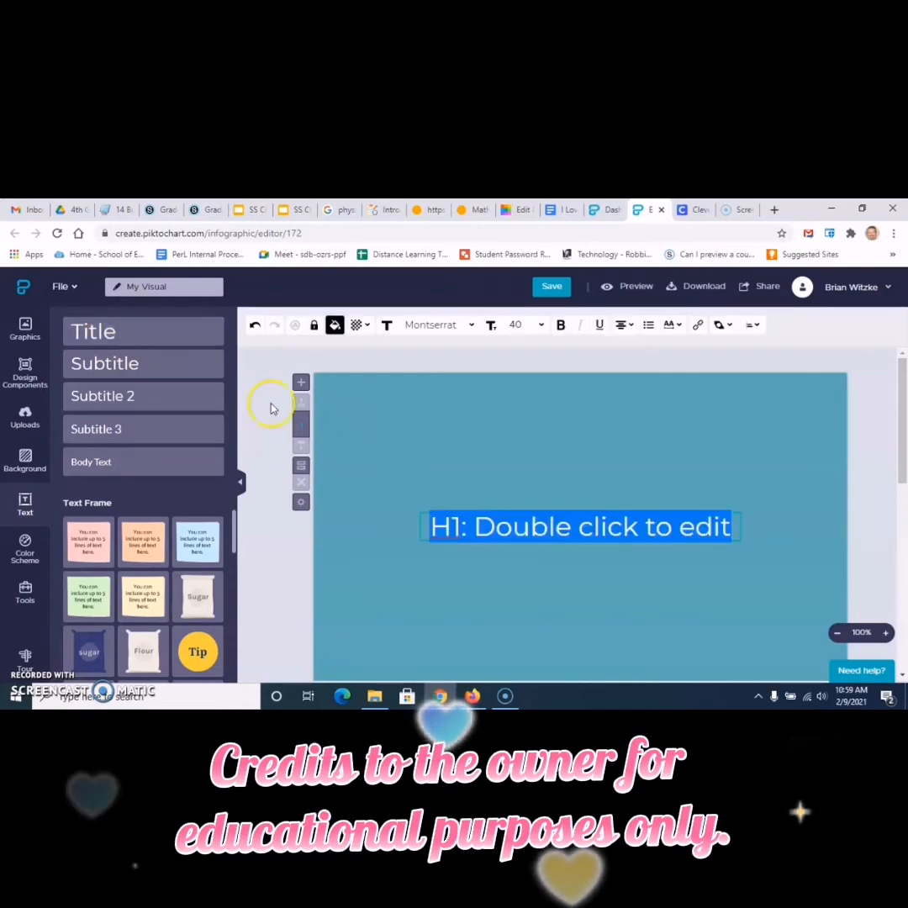
{"action": "left_click", "coordinate": [594, 527]}
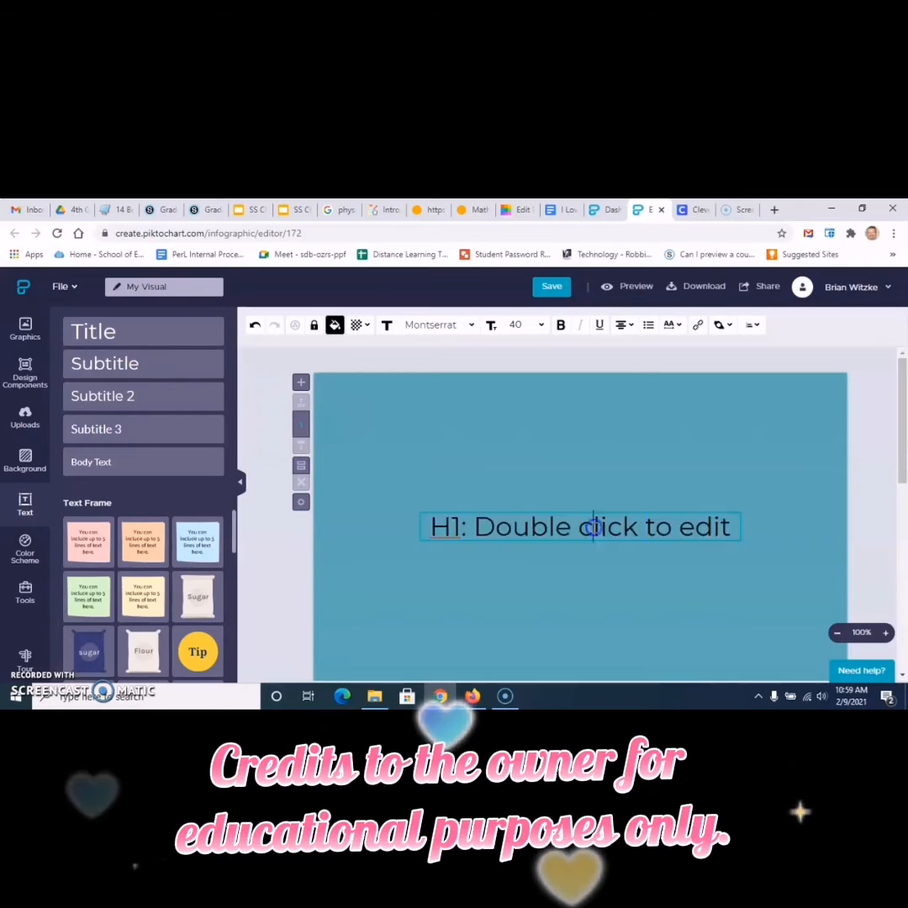
{"action": "double_click", "coordinate": [594, 527]}
{"action": "left_click_drag", "start_coordinate": [730, 526], "coordinate": [438, 530]}
{"action": "key", "text": "BackSpace"}
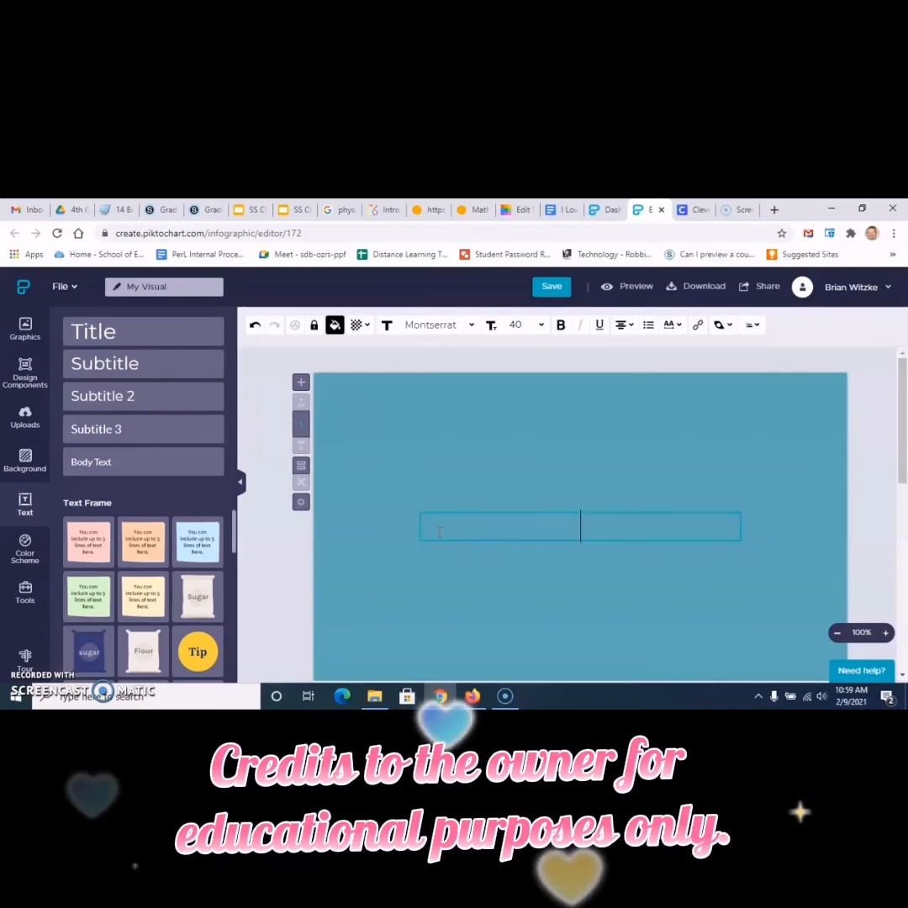
{"action": "type", "text": "My "}
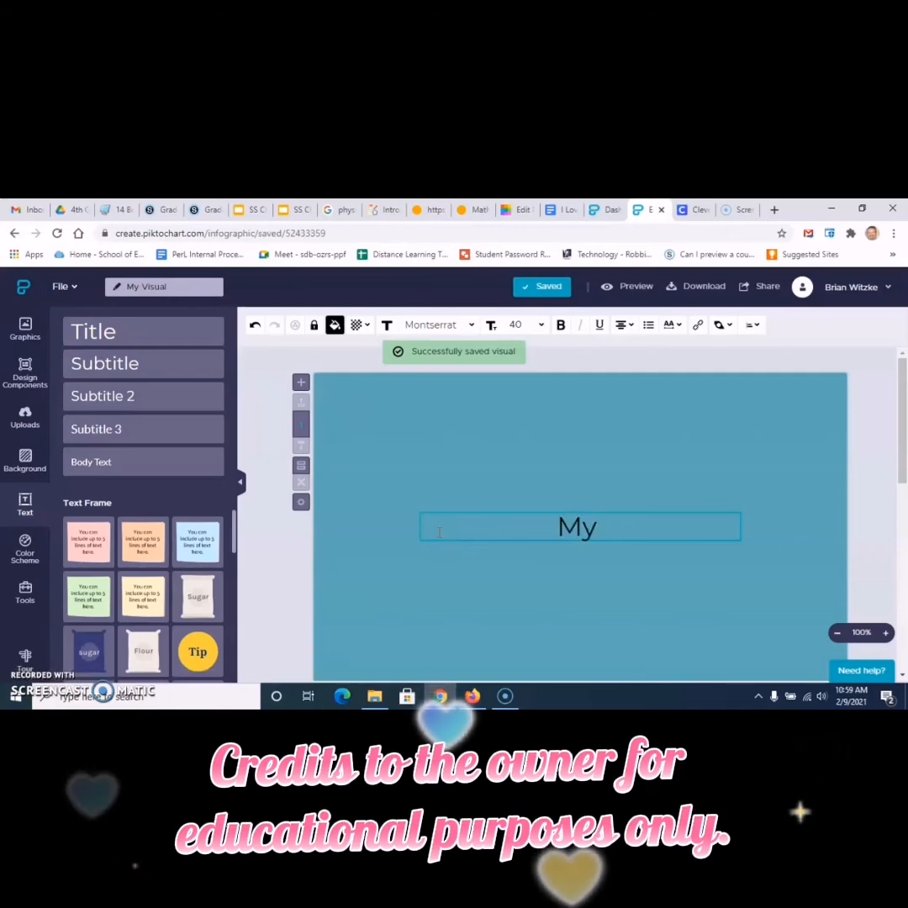
{"action": "type", "text": "Black J"}
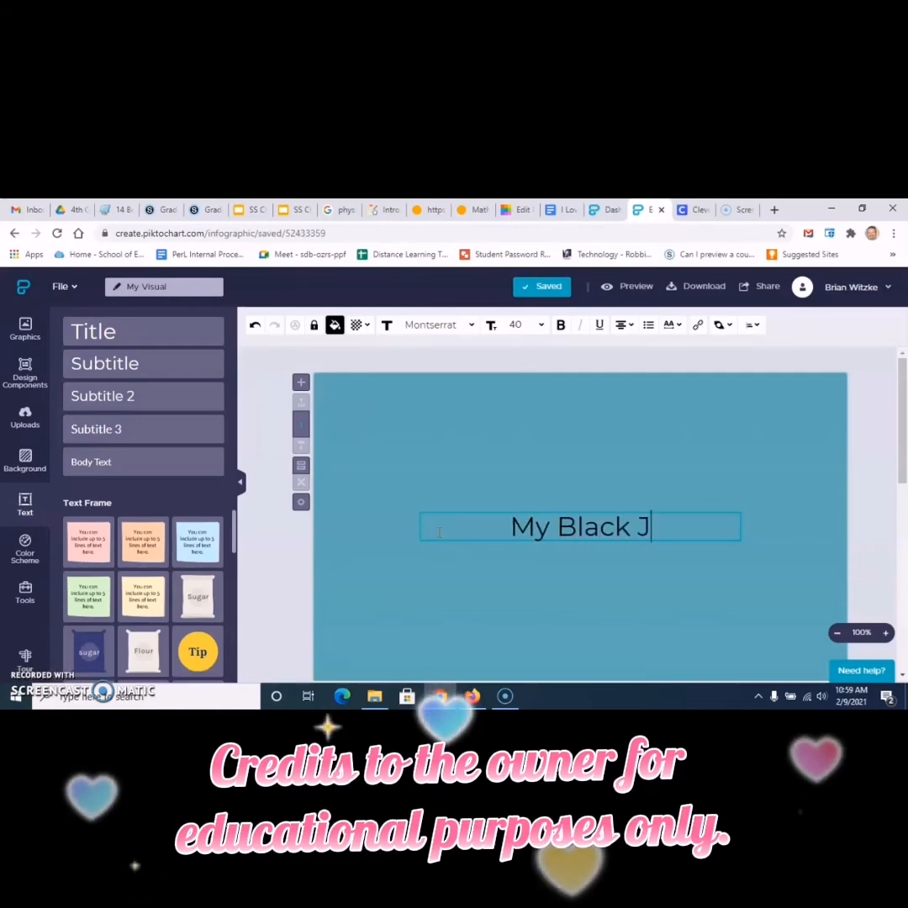
{"action": "key", "text": "BackSpace"}
{"action": "type", "text": "His"}
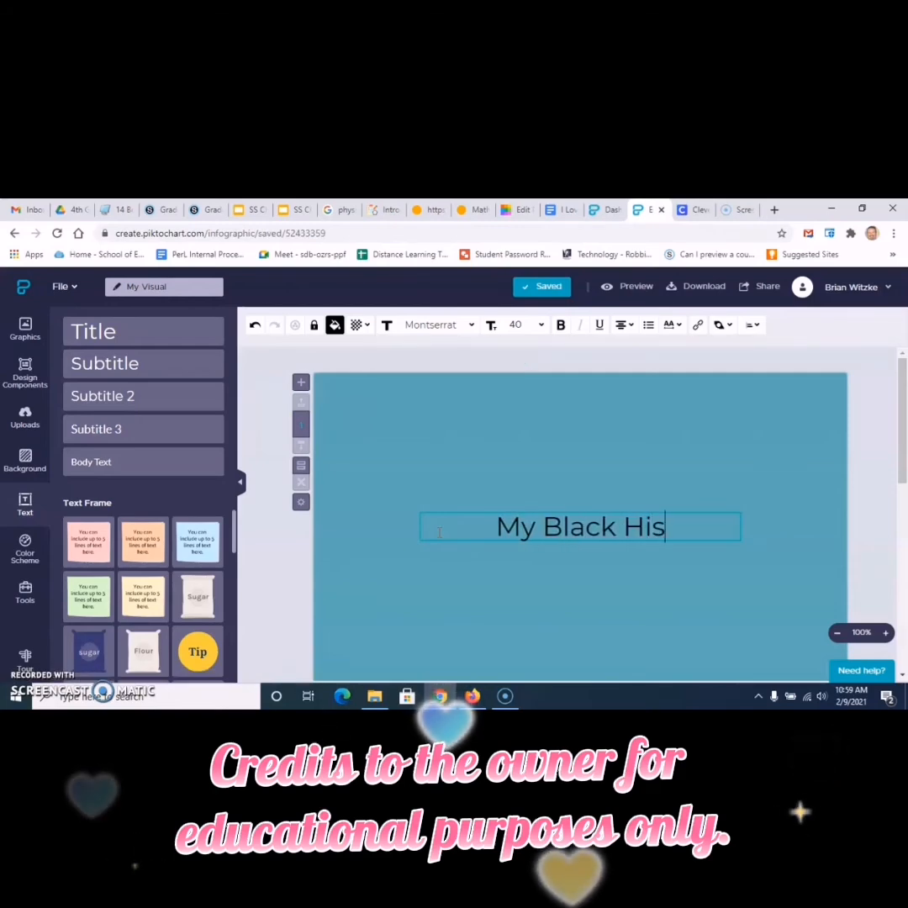
{"action": "type", "text": "tory Mont"}
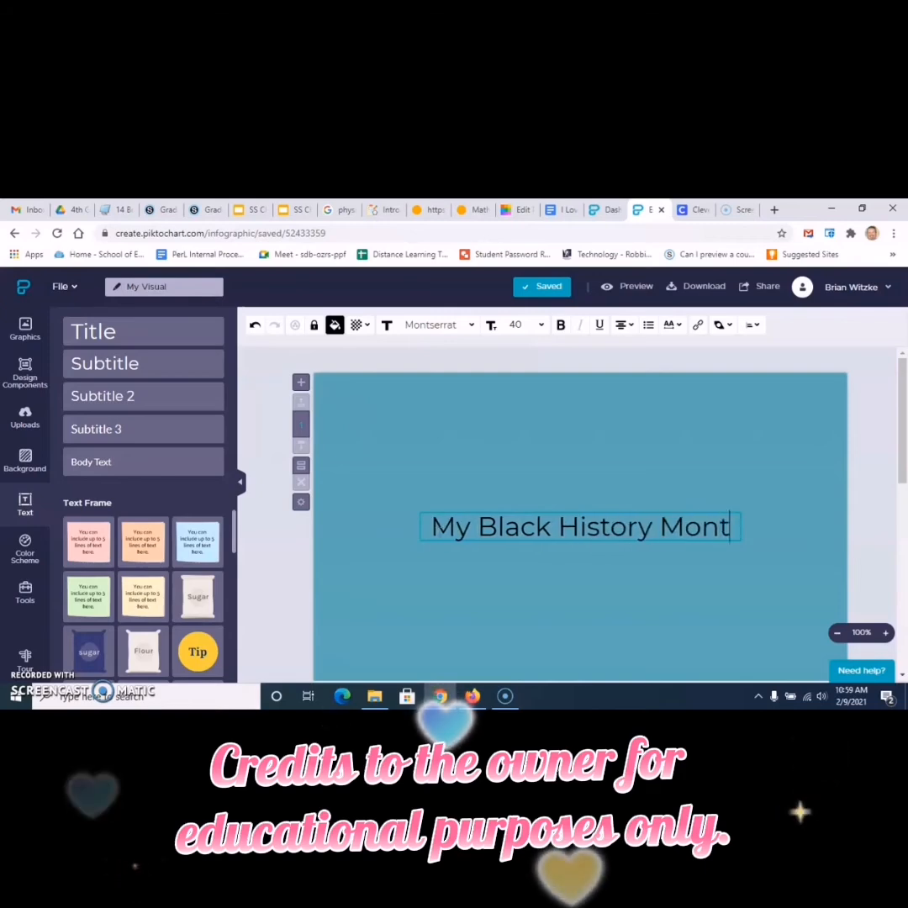
{"action": "type", "text": "h Pr"}
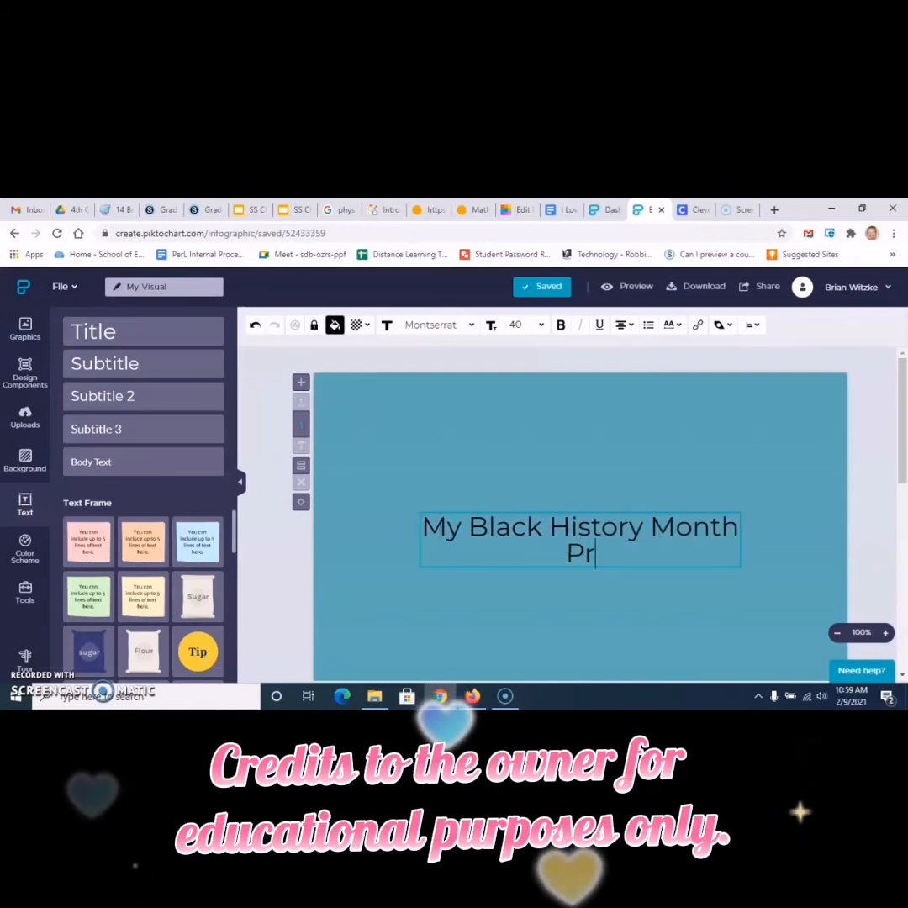
{"action": "type", "text": "oject"}
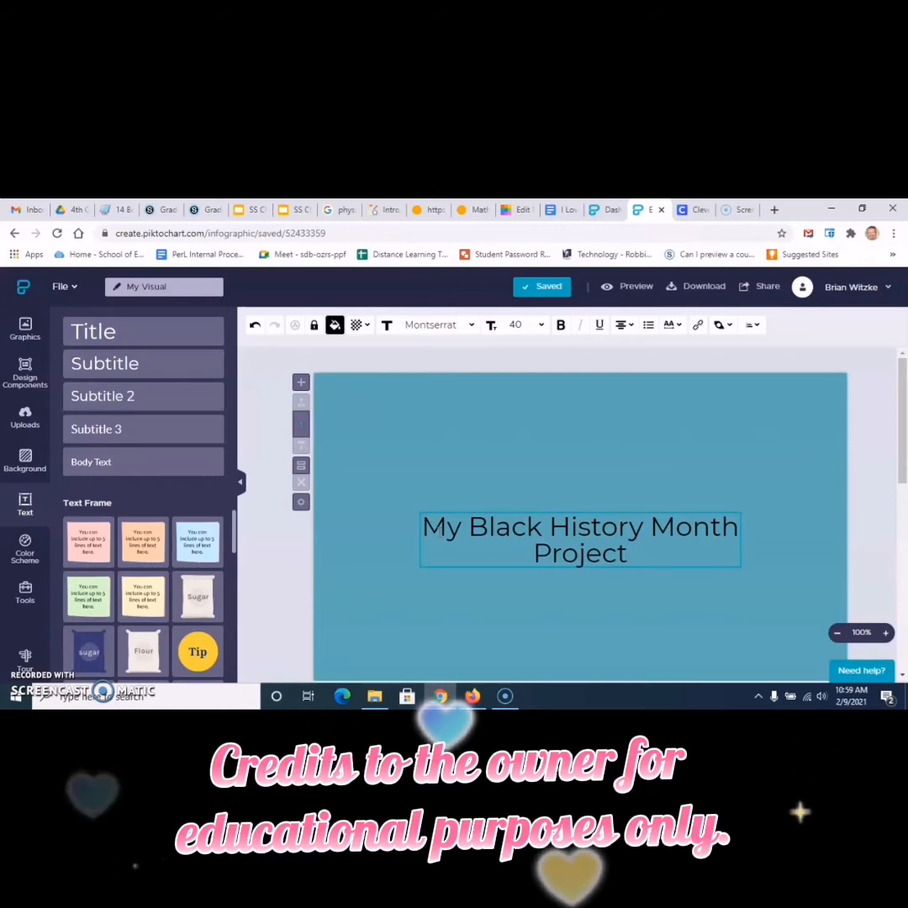
Move the title to the top centre of the canvas and look over its text formatting options
{"action": "left_click", "coordinate": [592, 526]}
{"action": "left_click", "coordinate": [595, 511]}
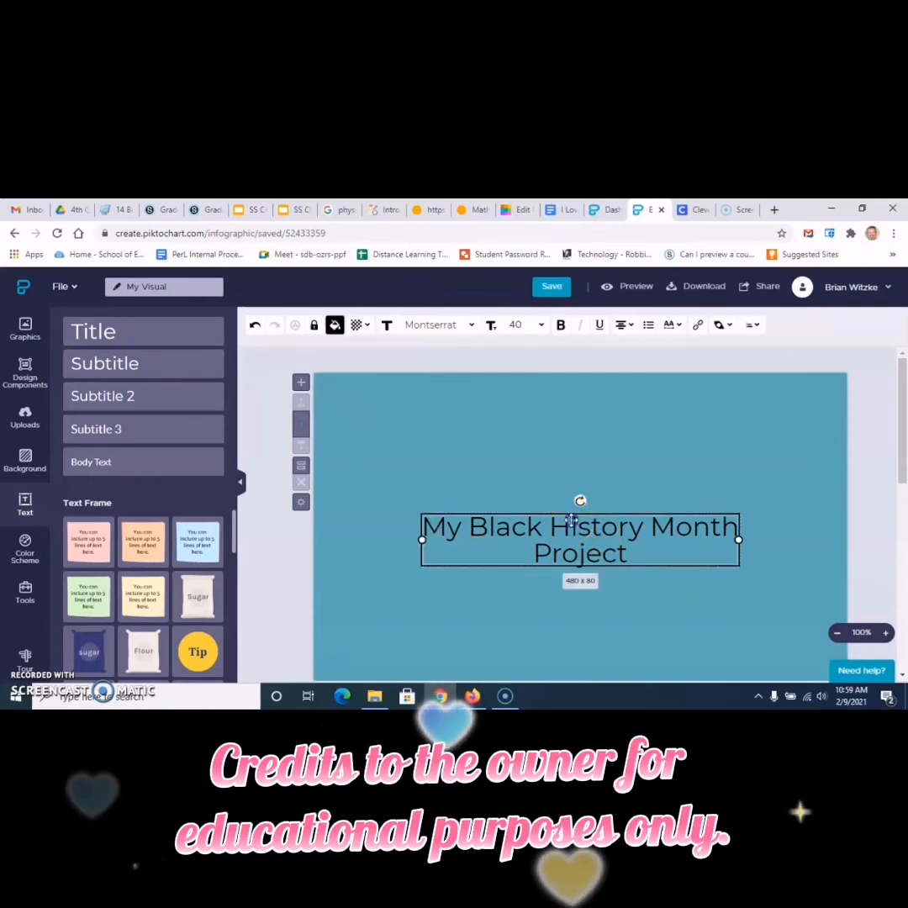
{"action": "left_click_drag", "start_coordinate": [572, 519], "coordinate": [570, 387]}
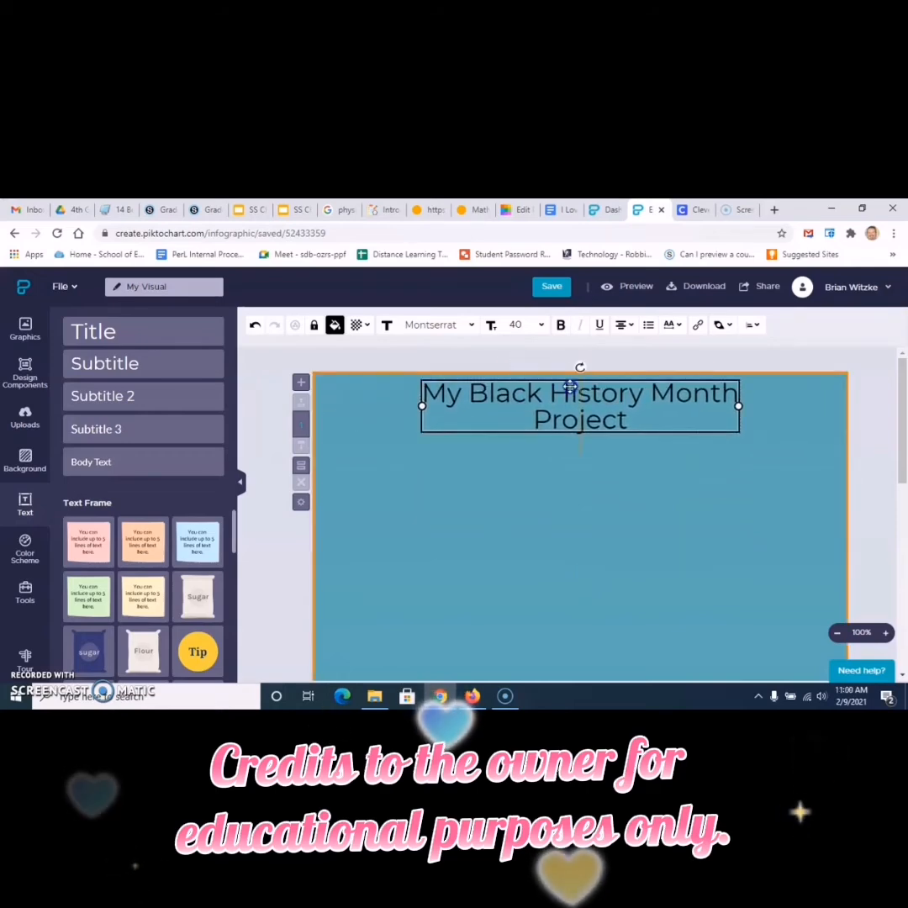
{"action": "mouse_move", "coordinate": [570, 386]}
{"action": "left_mouse_down"}
{"action": "mouse_move", "coordinate": [579, 387]}
{"action": "mouse_move", "coordinate": [571, 386]}
{"action": "left_mouse_up"}
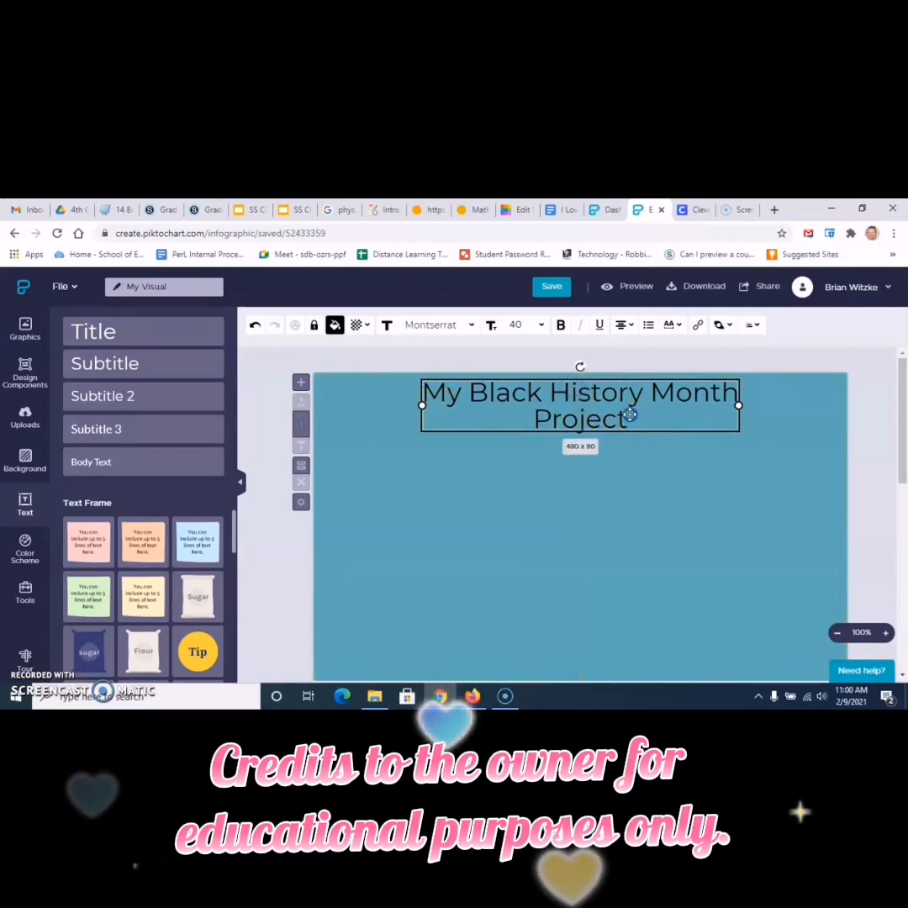
{"action": "left_click", "coordinate": [357, 326]}
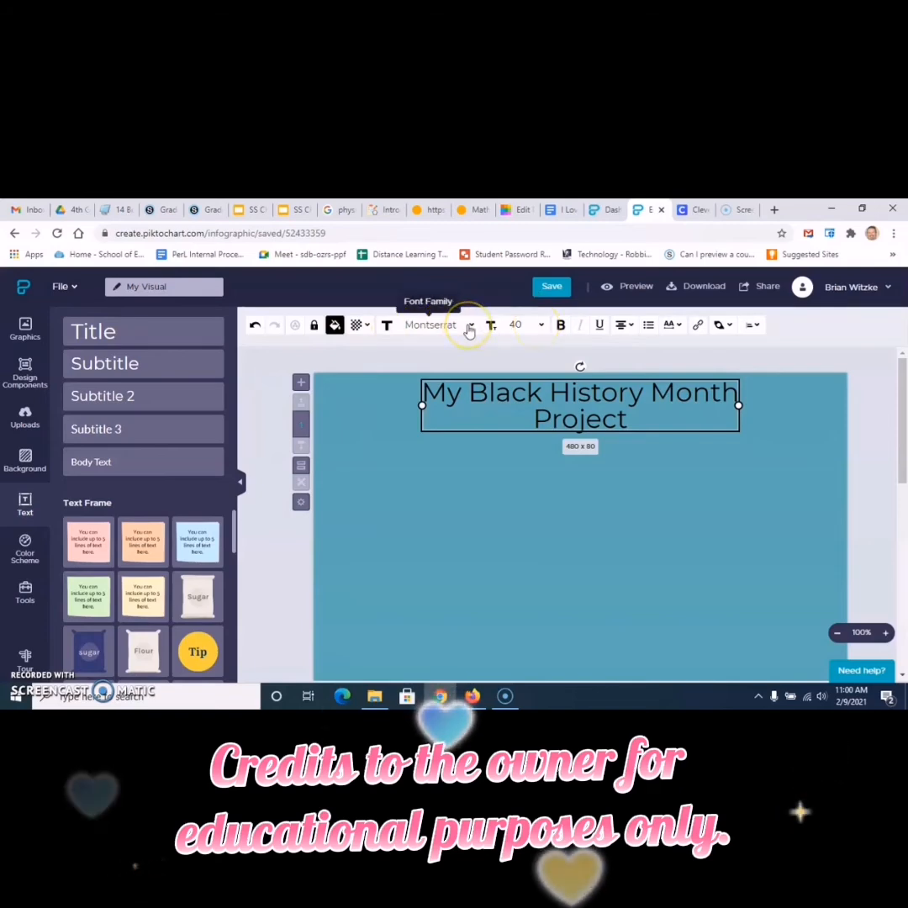
{"action": "left_click", "coordinate": [624, 325]}
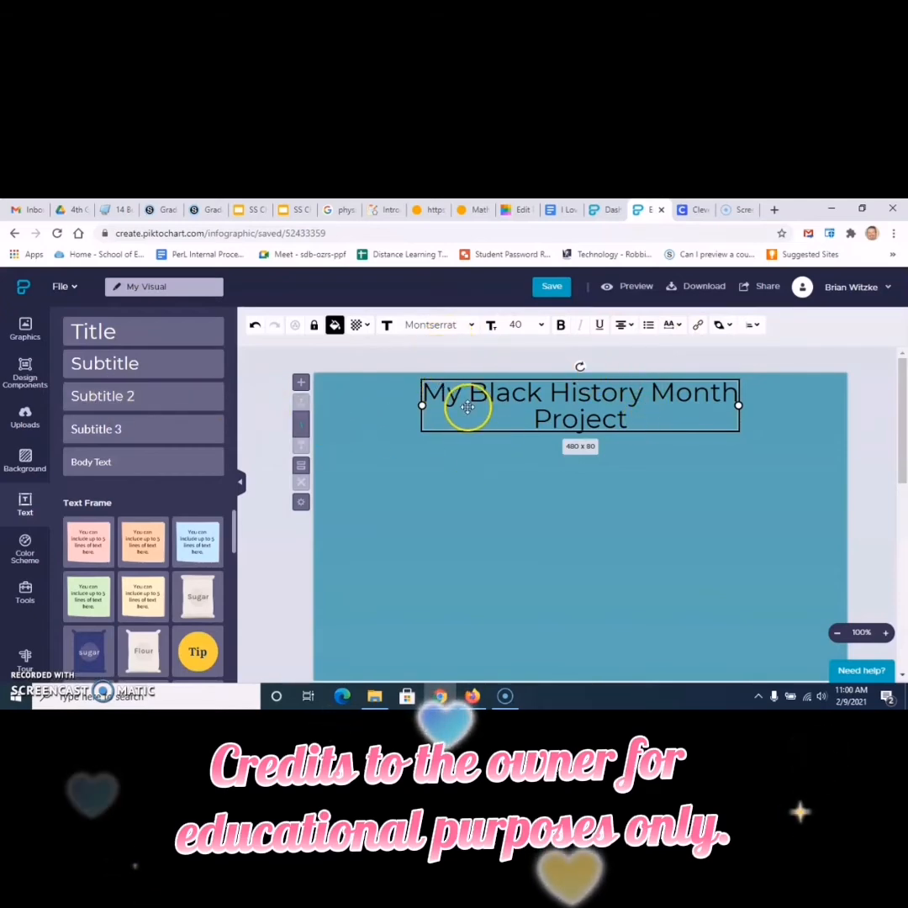
Add a subtitle reading "Early Life" and shift it toward the canvas's left edge, below the title
{"action": "left_click", "coordinate": [130, 365]}
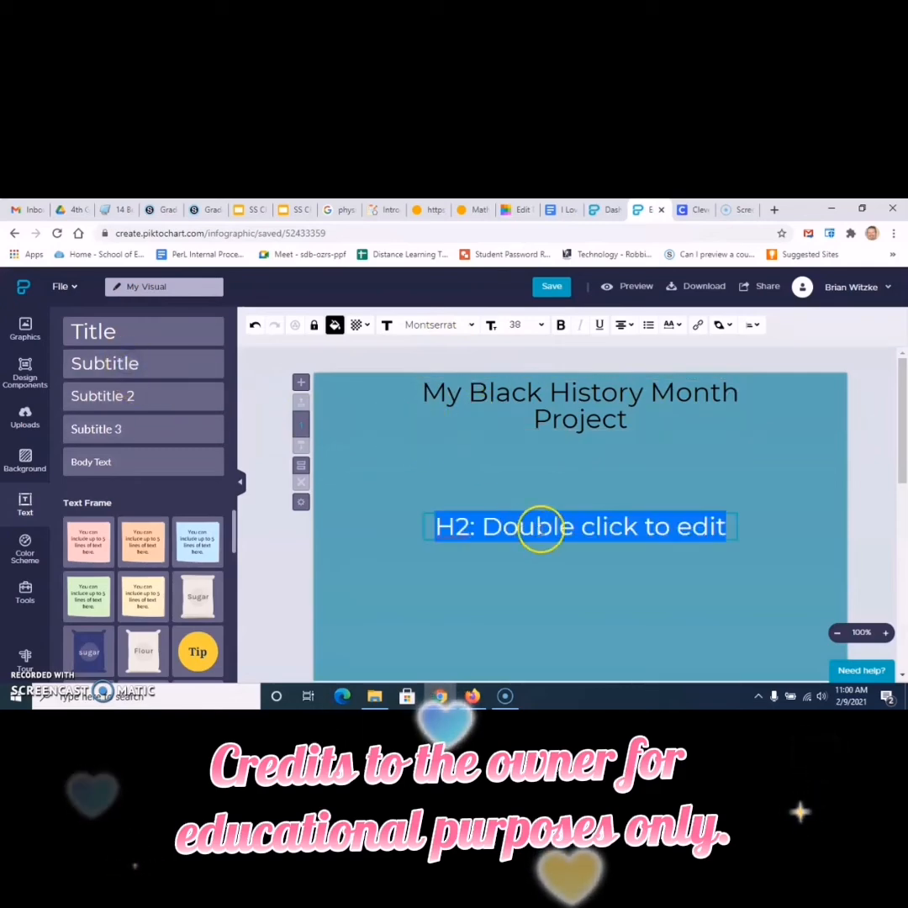
{"action": "double_click", "coordinate": [539, 527]}
{"action": "left_click_drag", "start_coordinate": [728, 525], "coordinate": [431, 528]}
{"action": "key", "text": "BackSpace"}
{"action": "type", "text": "Bac"}
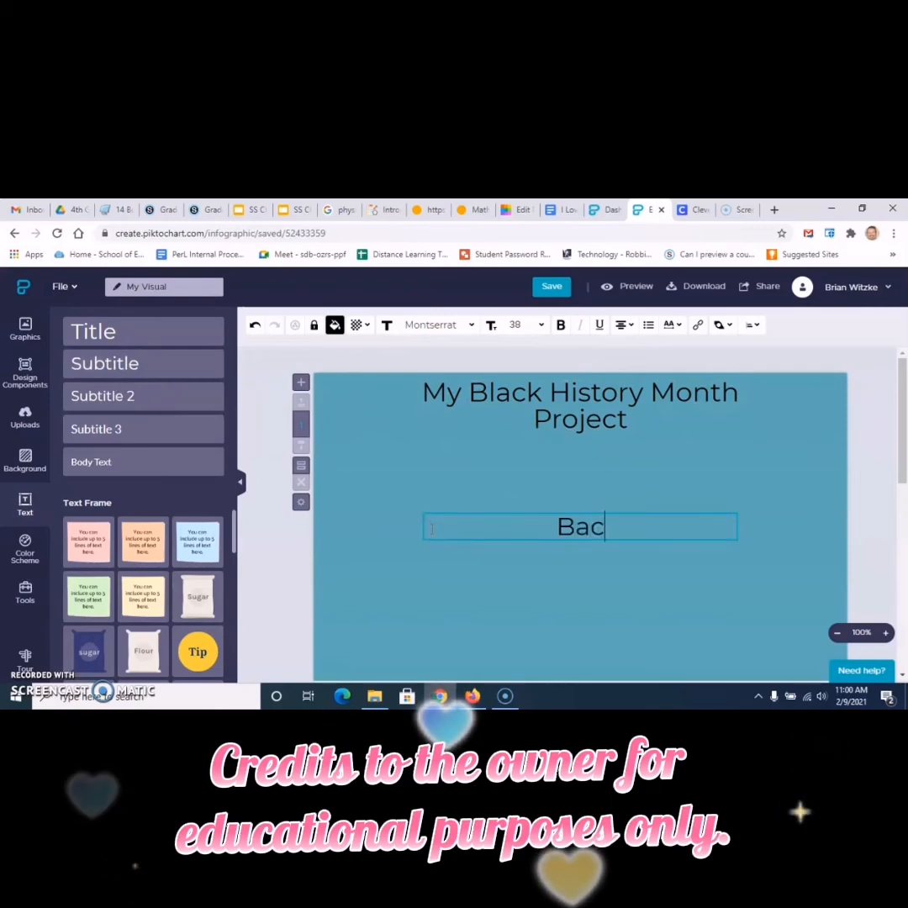
{"action": "type", "text": "kg"}
{"action": "type", "text": "ly Life"}
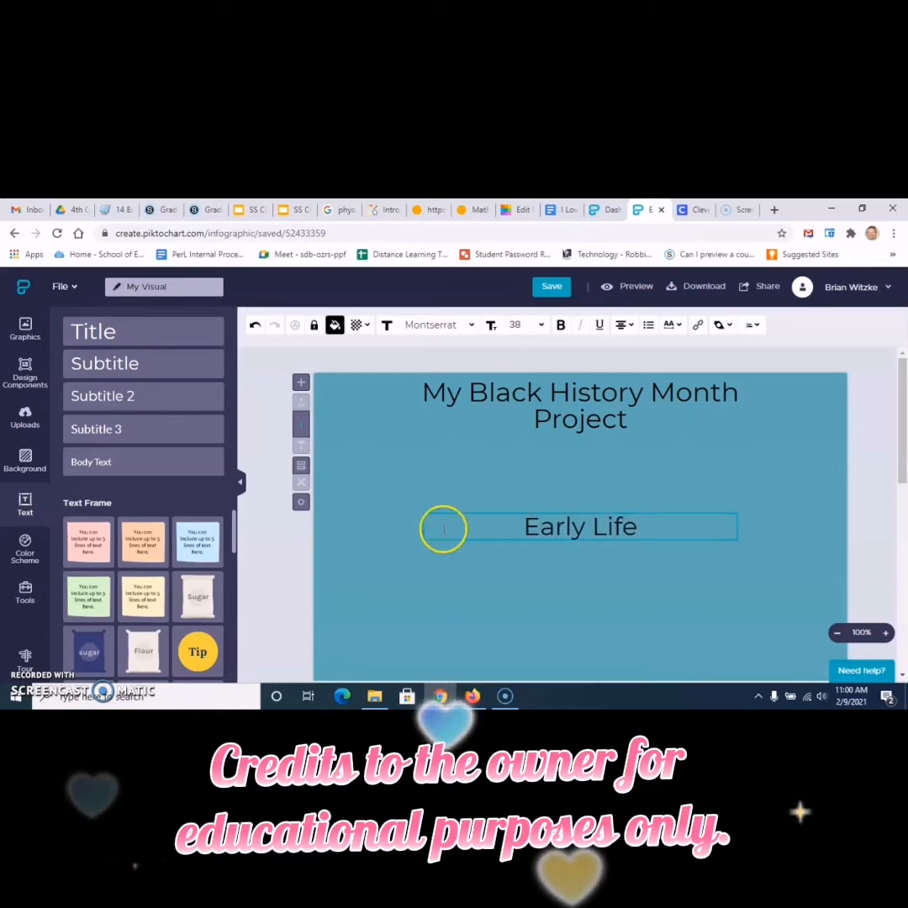
{"action": "left_click", "coordinate": [505, 515]}
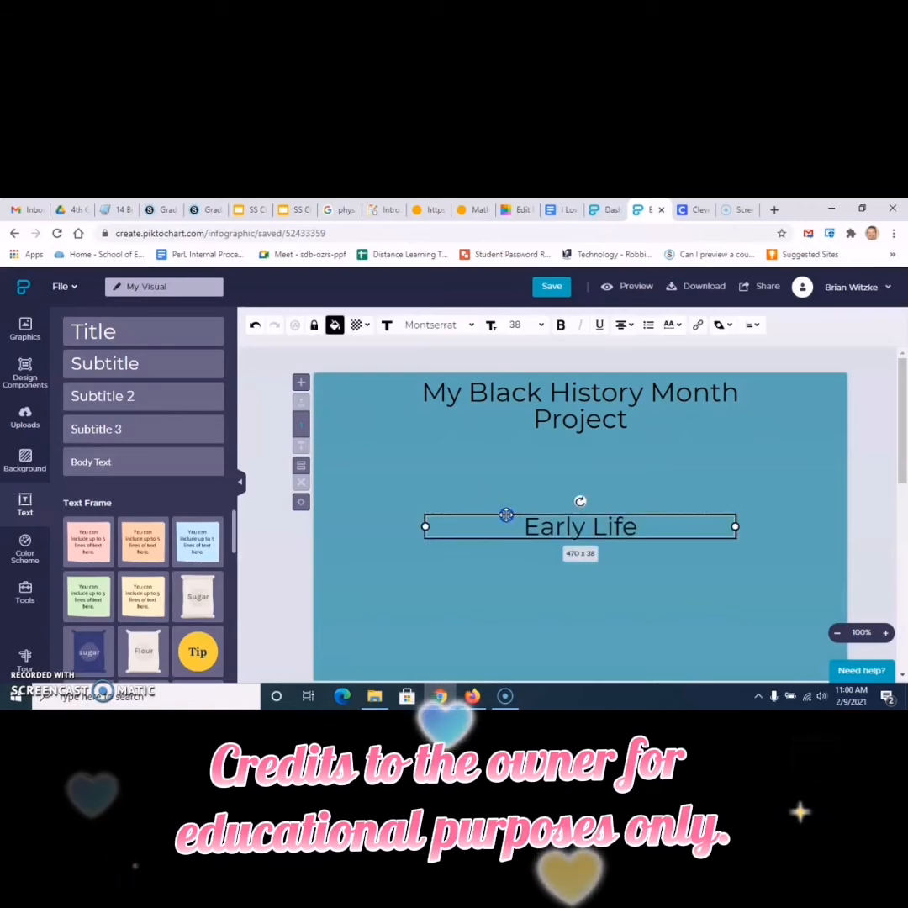
{"action": "left_click_drag", "start_coordinate": [506, 515], "coordinate": [405, 510]}
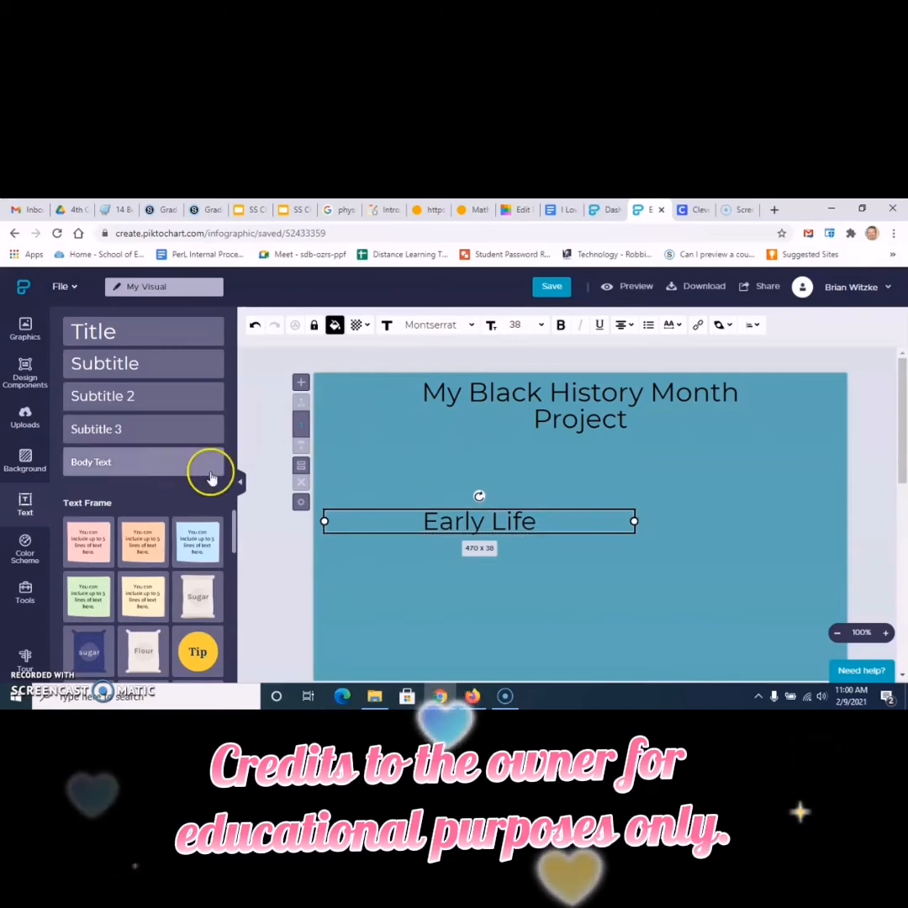
Extend the title's ending with ": Rosa Parks"
{"action": "left_click", "coordinate": [621, 417]}
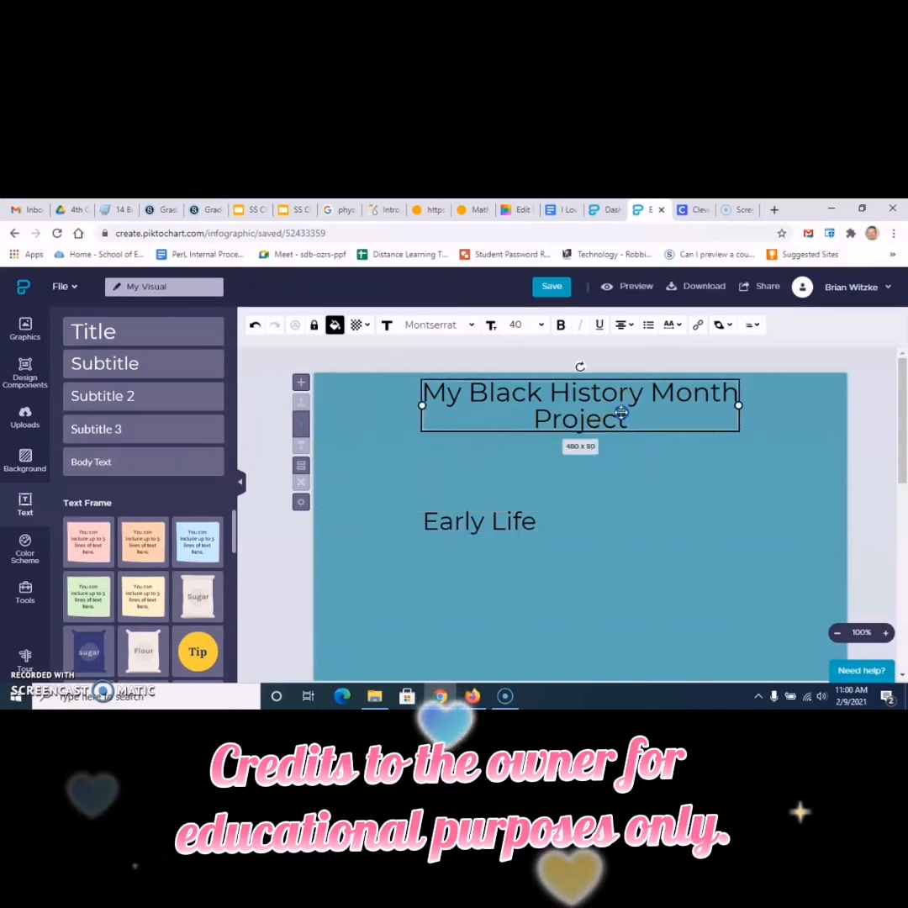
{"action": "left_click", "coordinate": [625, 418]}
{"action": "type", "text": ";"}
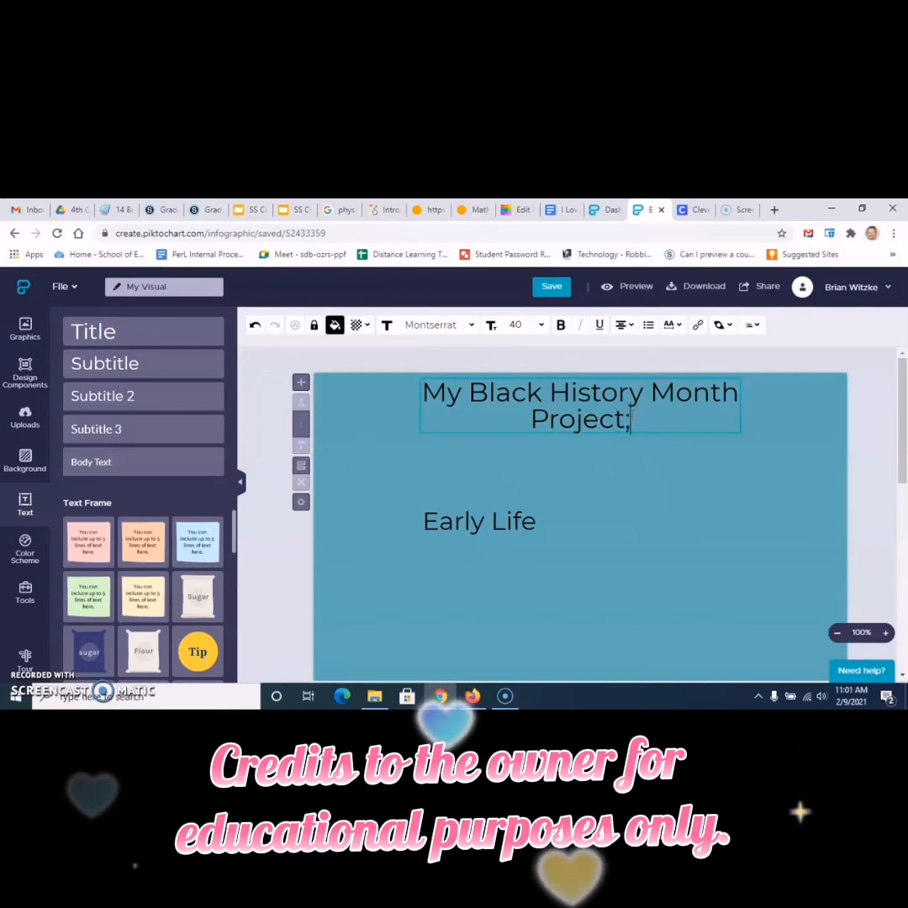
{"action": "key", "text": "BackSpace"}
{"action": "key", "text": "BackSpace"}
{"action": "type", "text": ": Rosa Parks"}
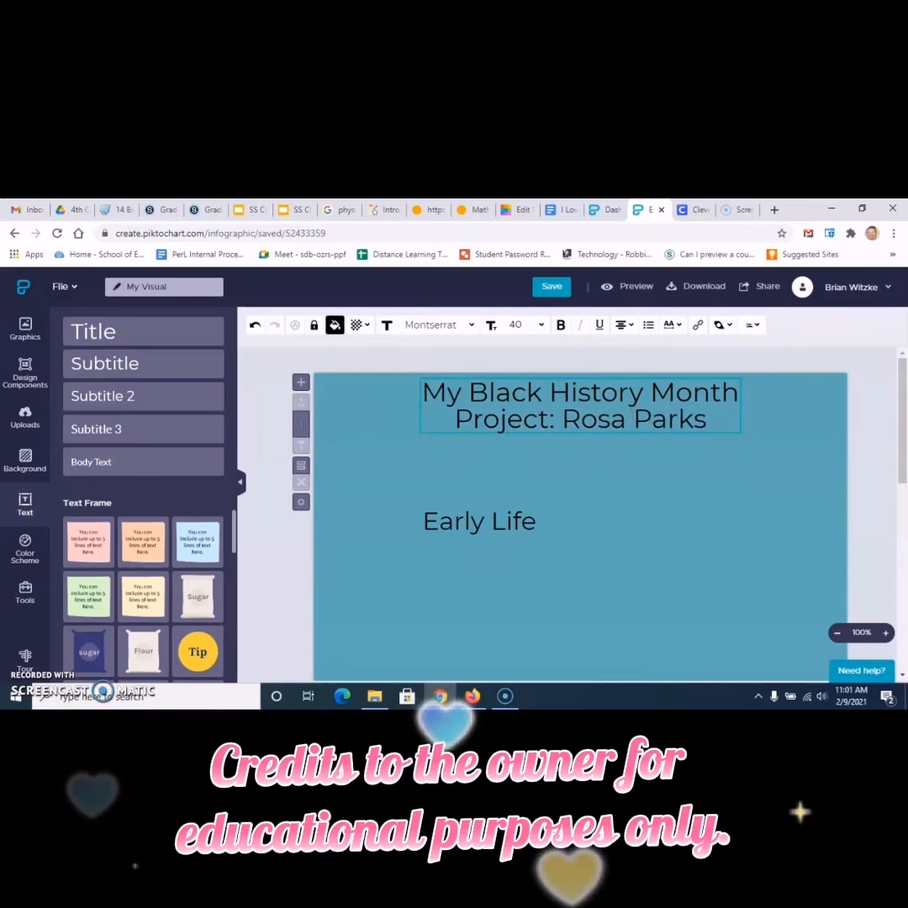
Browse the text frame designs, including the sticky notes, percentage labels, logo layouts and date layouts
{"action": "scroll", "coordinate": [134, 547], "scroll_direction": "down", "scroll_amount": 3}
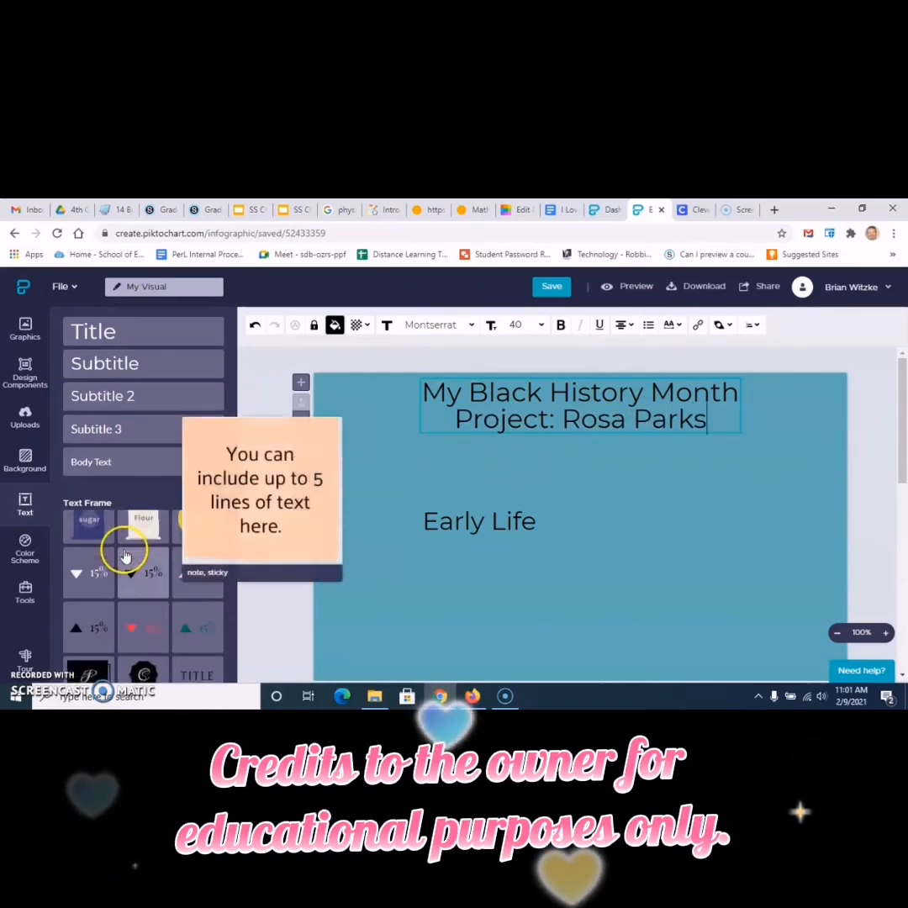
{"action": "scroll", "coordinate": [152, 579], "scroll_direction": "up", "scroll_amount": 1}
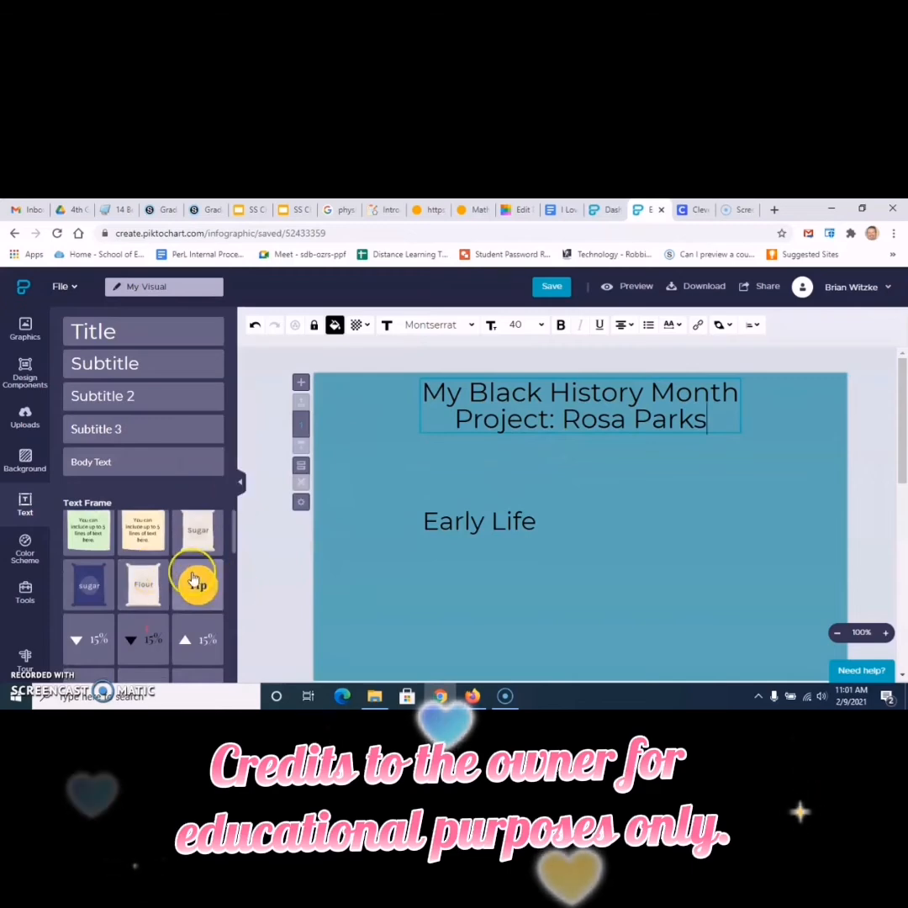
{"action": "mouse_move", "coordinate": [193, 579]}
{"action": "scroll", "coordinate": [194, 578], "scroll_direction": "down", "scroll_amount": 10}
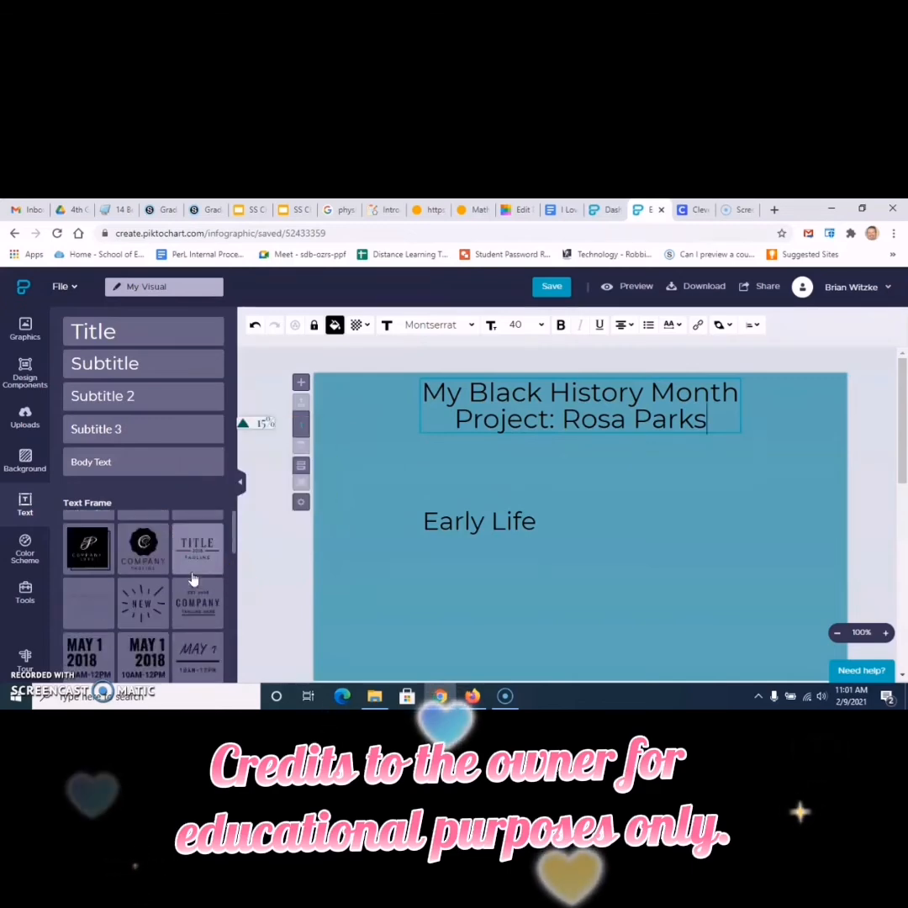
{"action": "scroll", "coordinate": [194, 578], "scroll_direction": "up", "scroll_amount": 8}
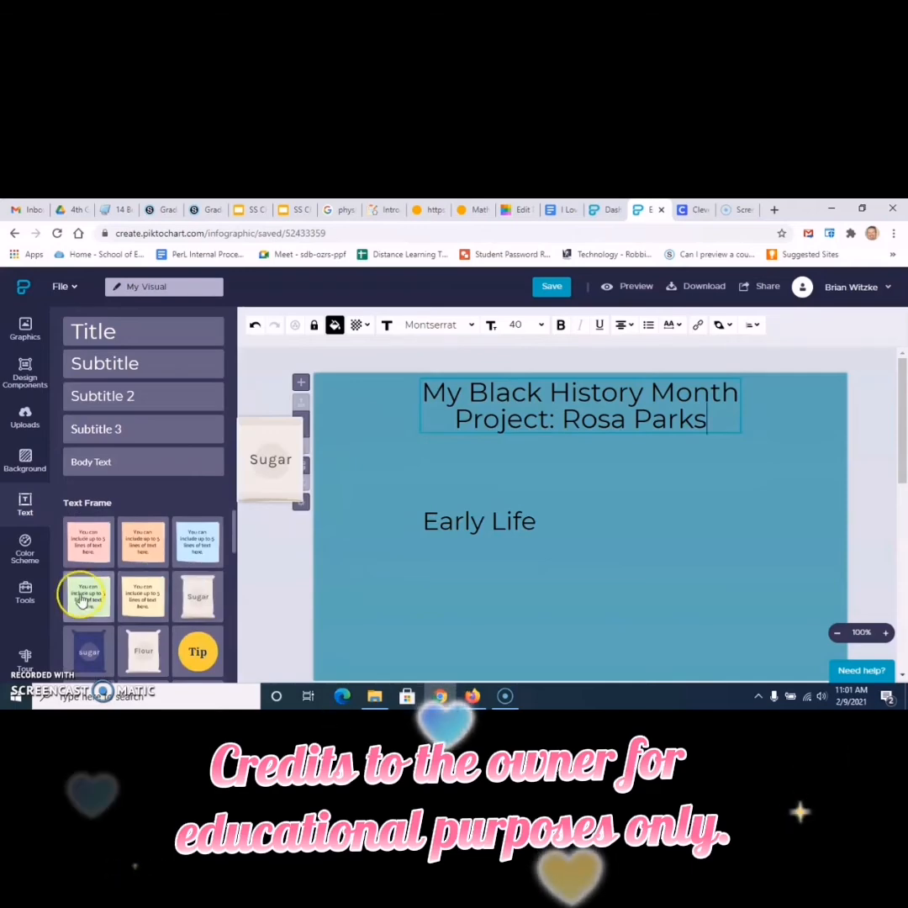
{"action": "mouse_move", "coordinate": [205, 544]}
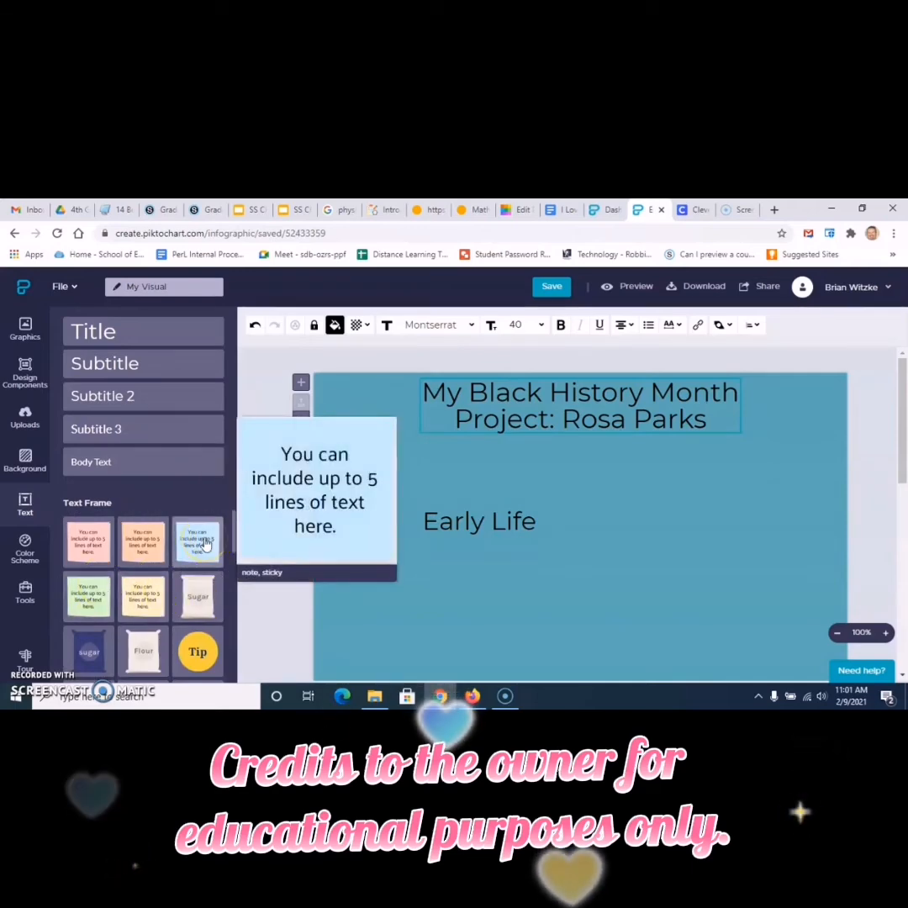
{"action": "left_click", "coordinate": [139, 463]}
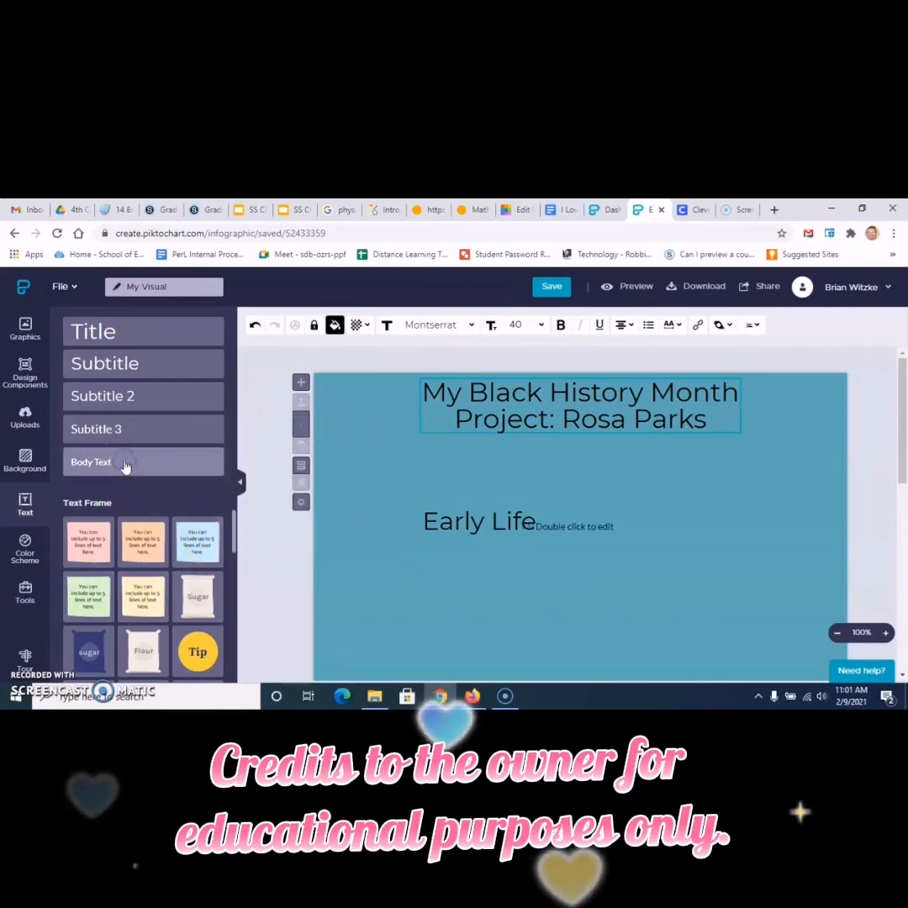
{"action": "left_click_drag", "start_coordinate": [586, 523], "coordinate": [578, 457]}
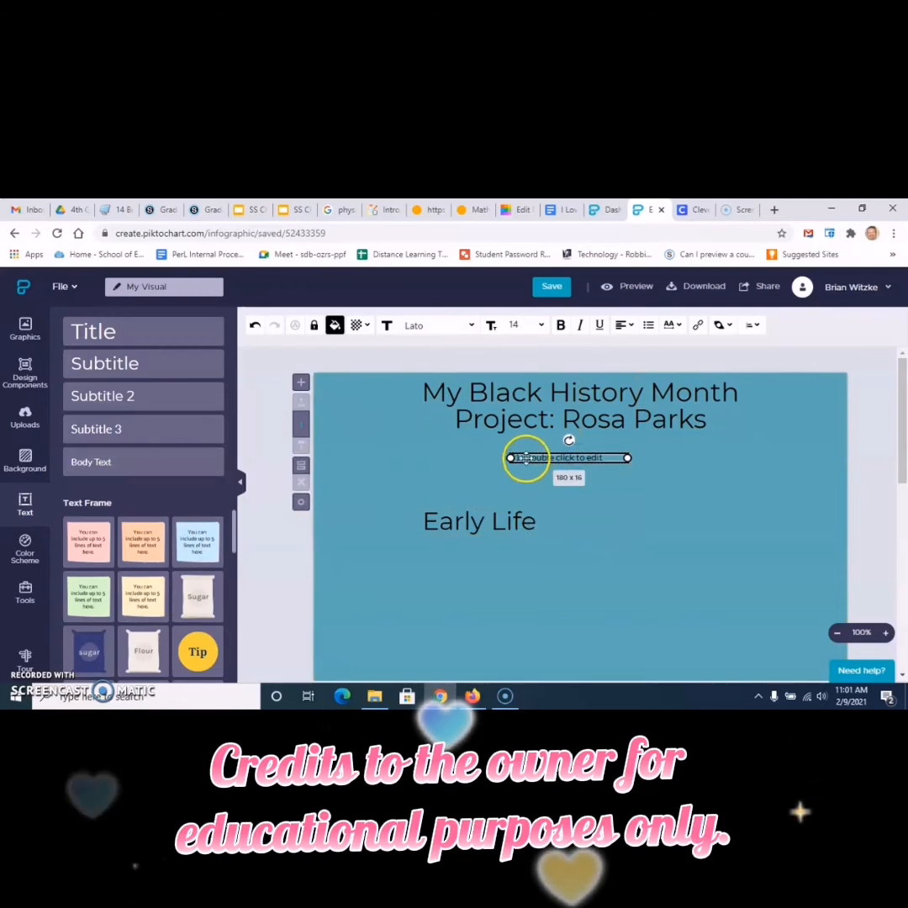
{"action": "double_click", "coordinate": [603, 460]}
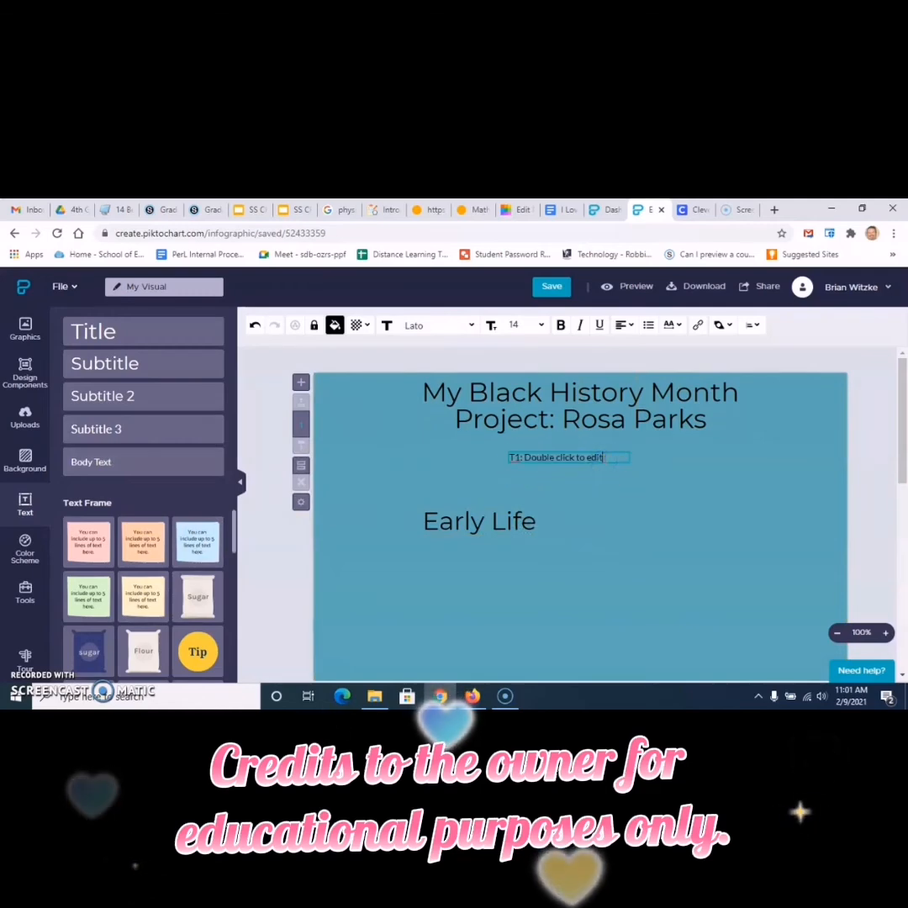
{"action": "left_click", "coordinate": [579, 458]}
{"action": "left_click", "coordinate": [256, 326]}
{"action": "left_click", "coordinate": [257, 328]}
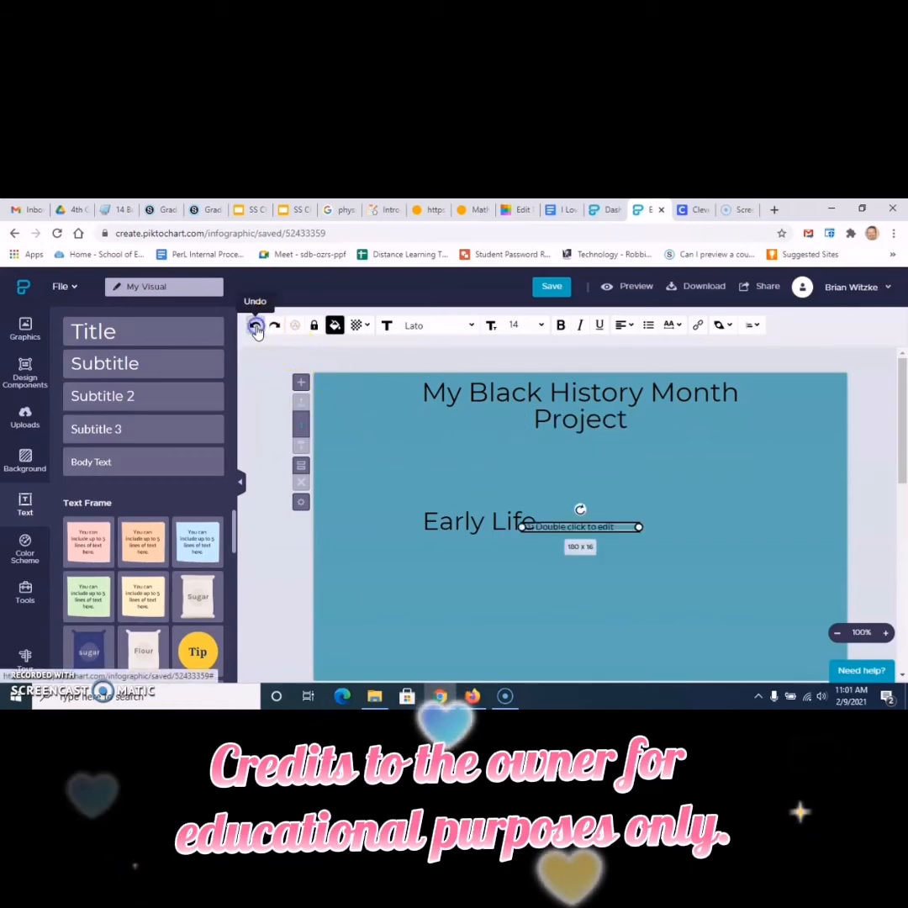
{"action": "left_click", "coordinate": [274, 327]}
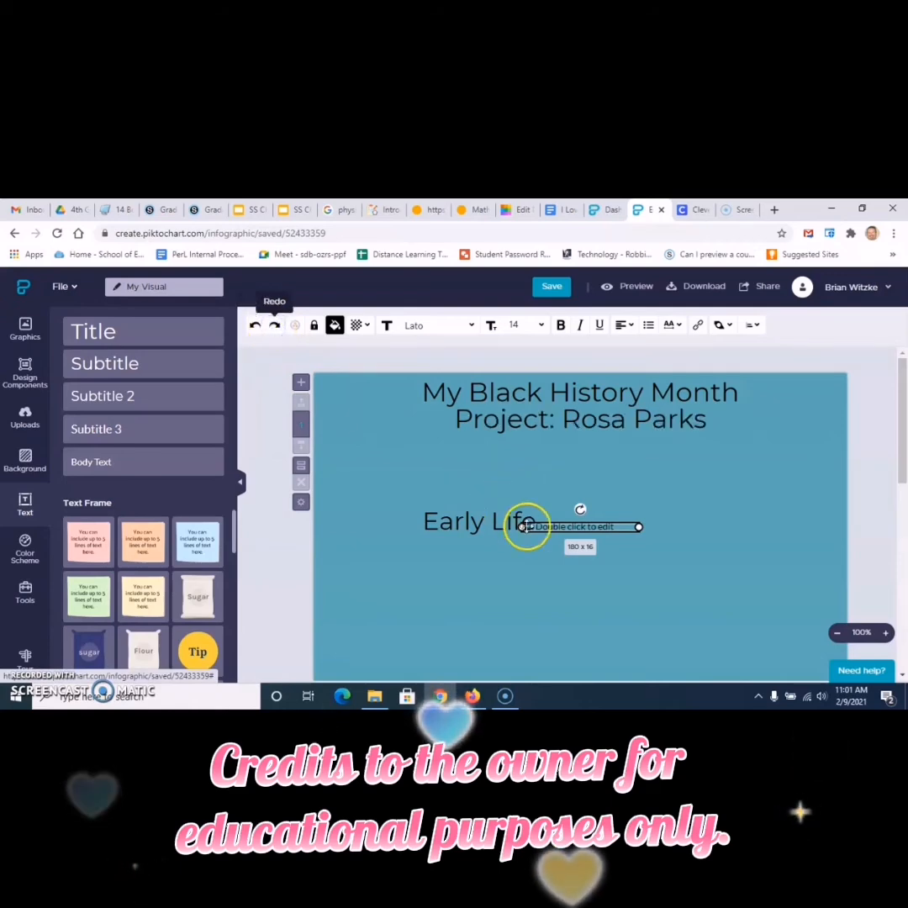
{"action": "right_click", "coordinate": [582, 514]}
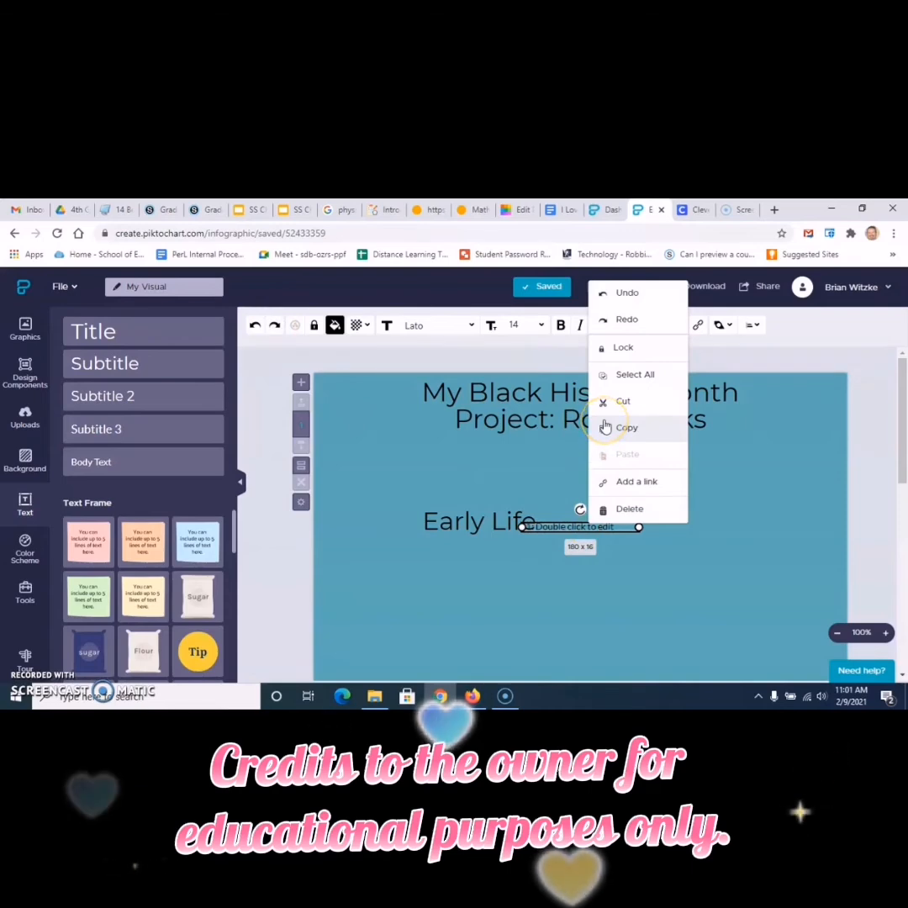
{"action": "left_click", "coordinate": [626, 401]}
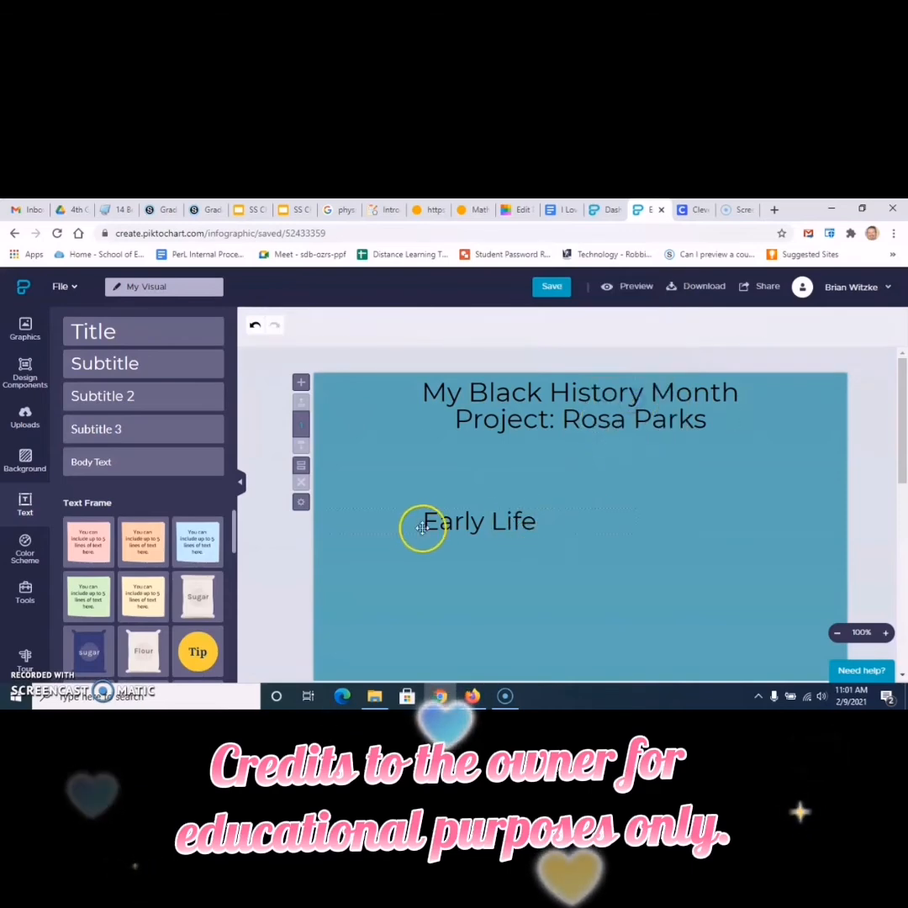
Add a Subtitle 3 text centred just beneath the title and reposition the "Early Life" heading below it
{"action": "left_click", "coordinate": [552, 424]}
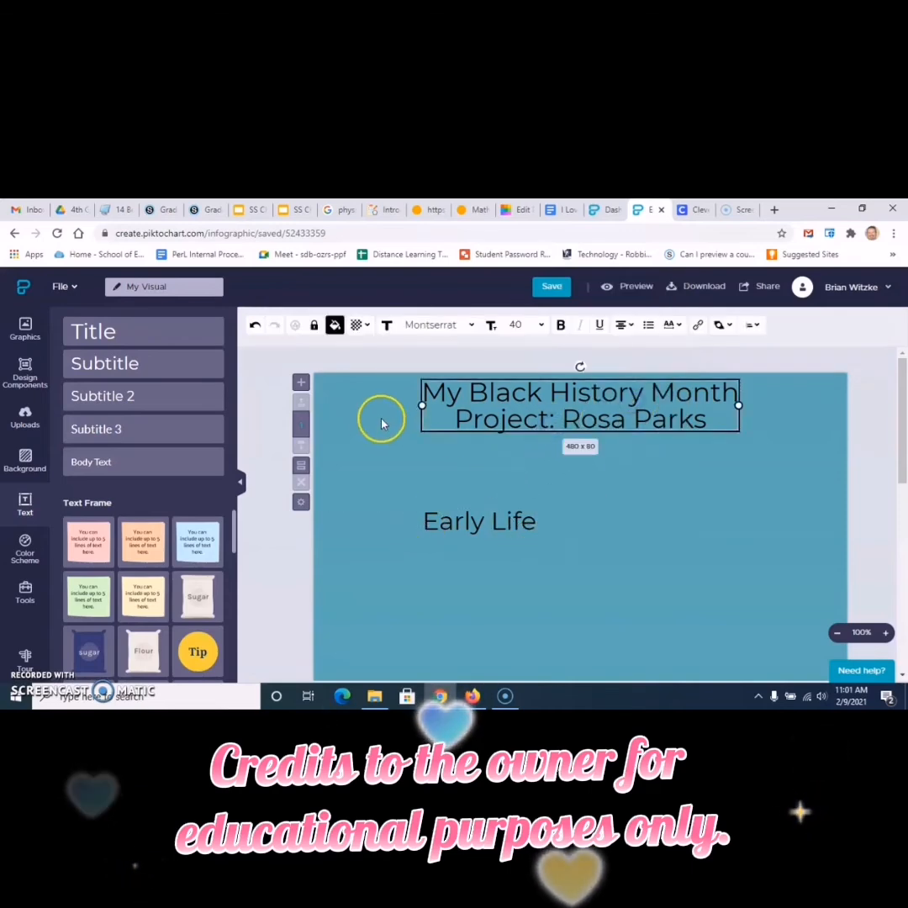
{"action": "left_click", "coordinate": [128, 430]}
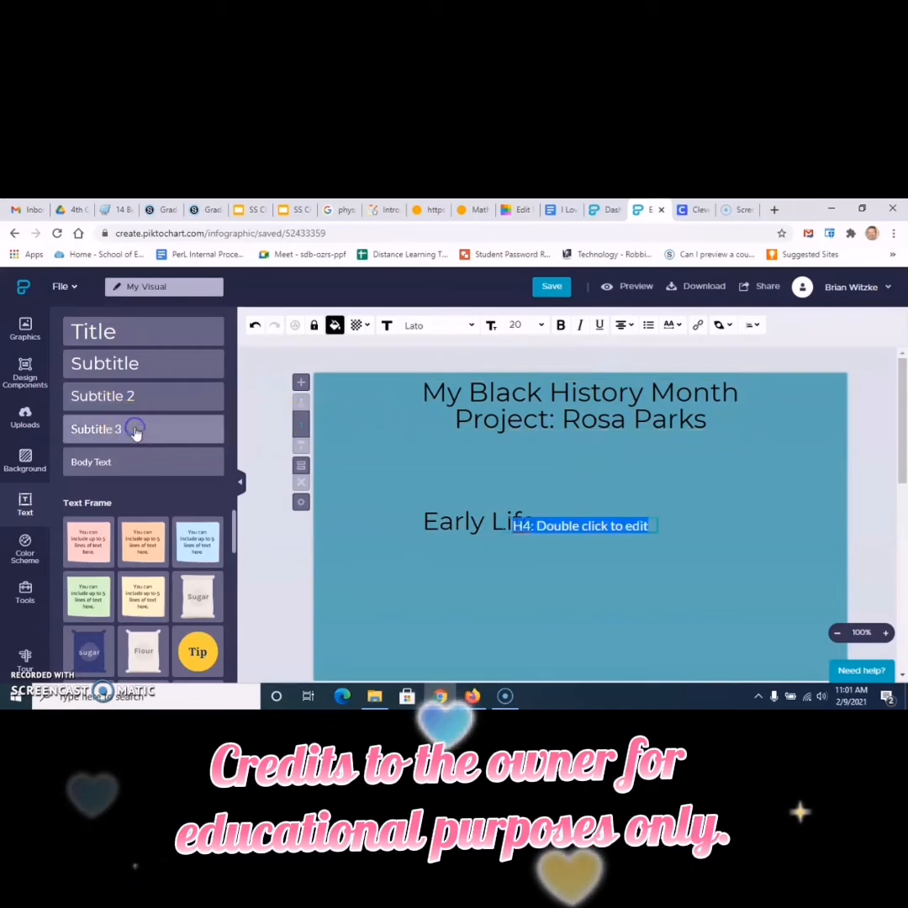
{"action": "left_click", "coordinate": [575, 530]}
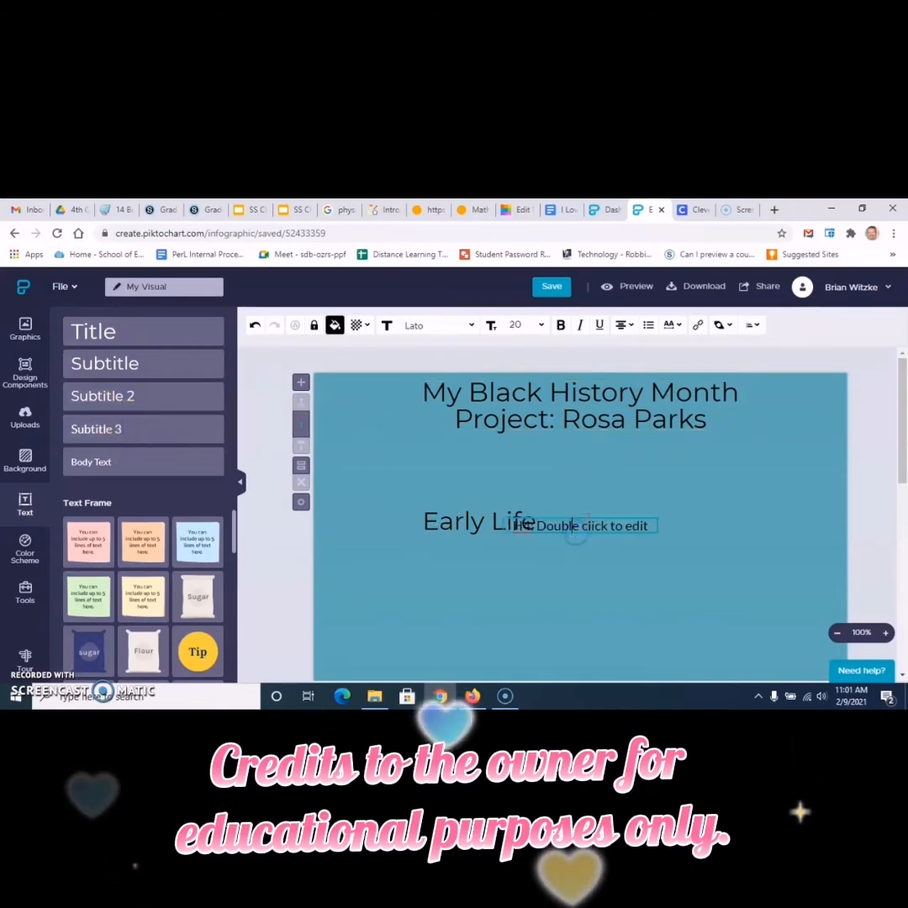
{"action": "left_click_drag", "start_coordinate": [587, 511], "coordinate": [586, 457]}
{"action": "left_click", "coordinate": [539, 497]}
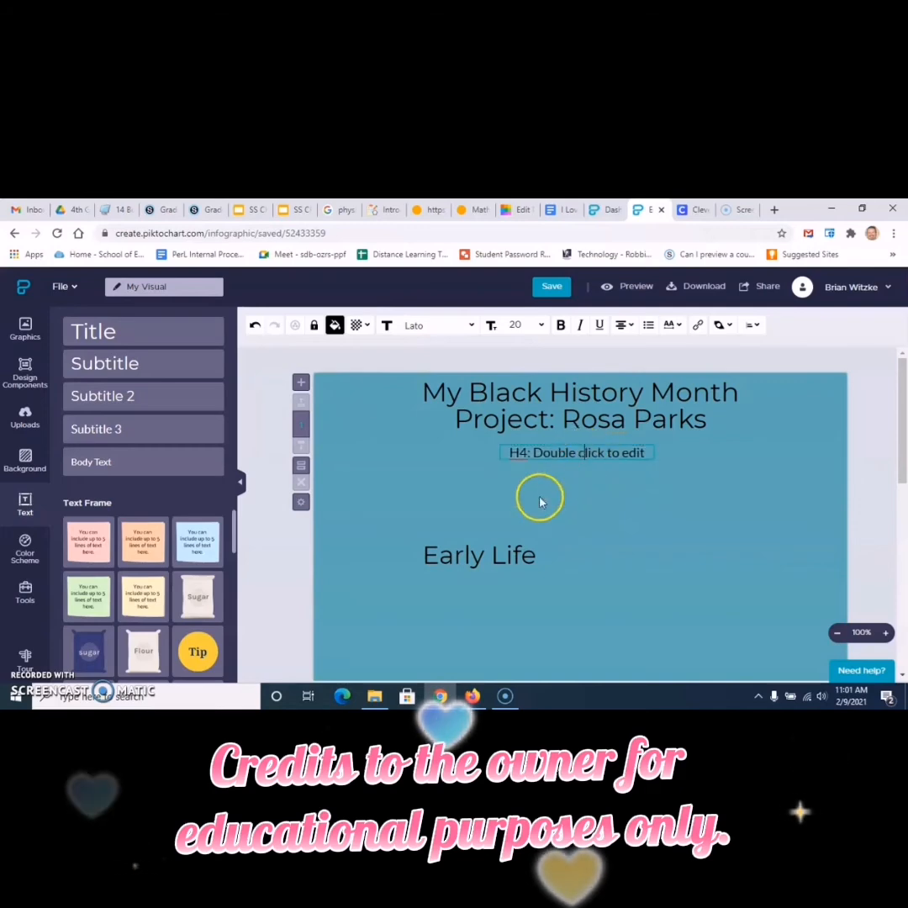
{"action": "left_click_drag", "start_coordinate": [492, 549], "coordinate": [493, 494]}
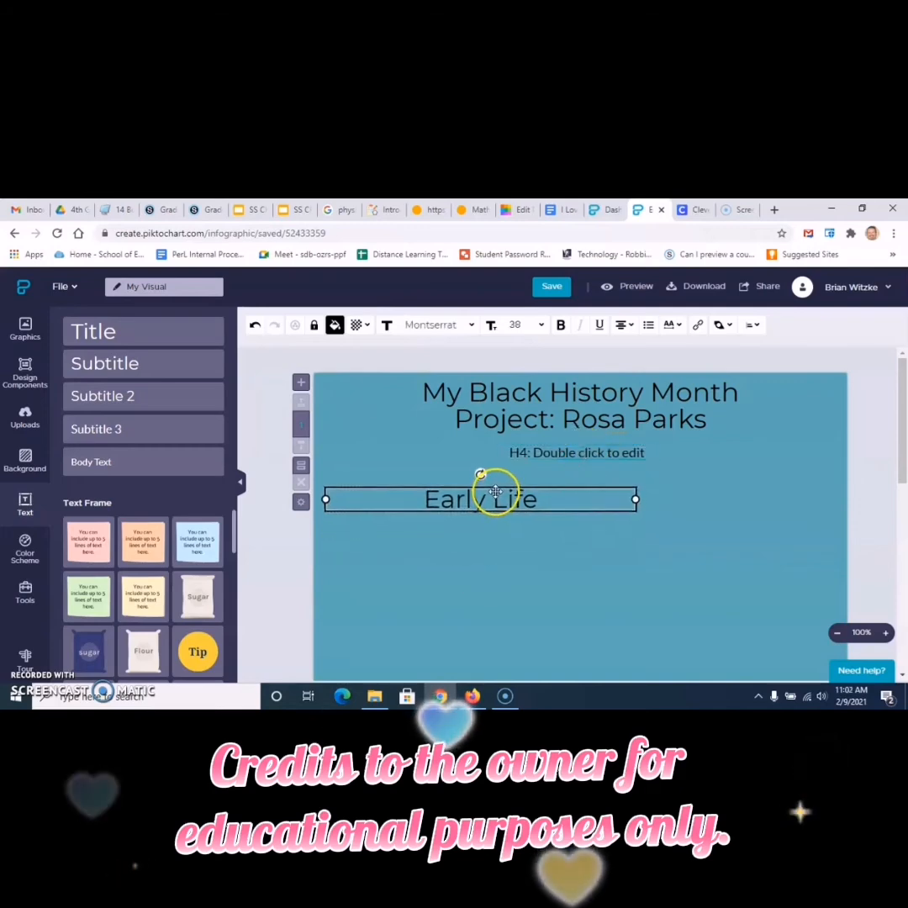
{"action": "left_click", "coordinate": [493, 491]}
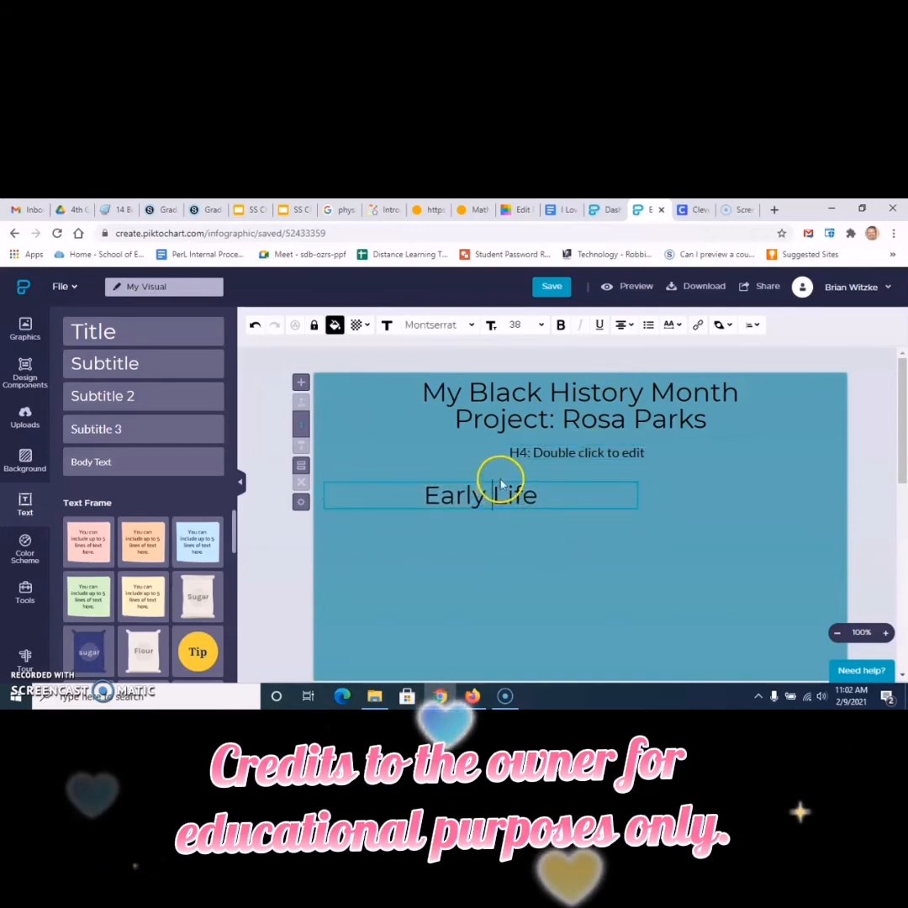
Replace the Subtitle 3 placeholder with "Rosa Parks was an important person in the Civil Rights Movement."
{"action": "left_click", "coordinate": [568, 454]}
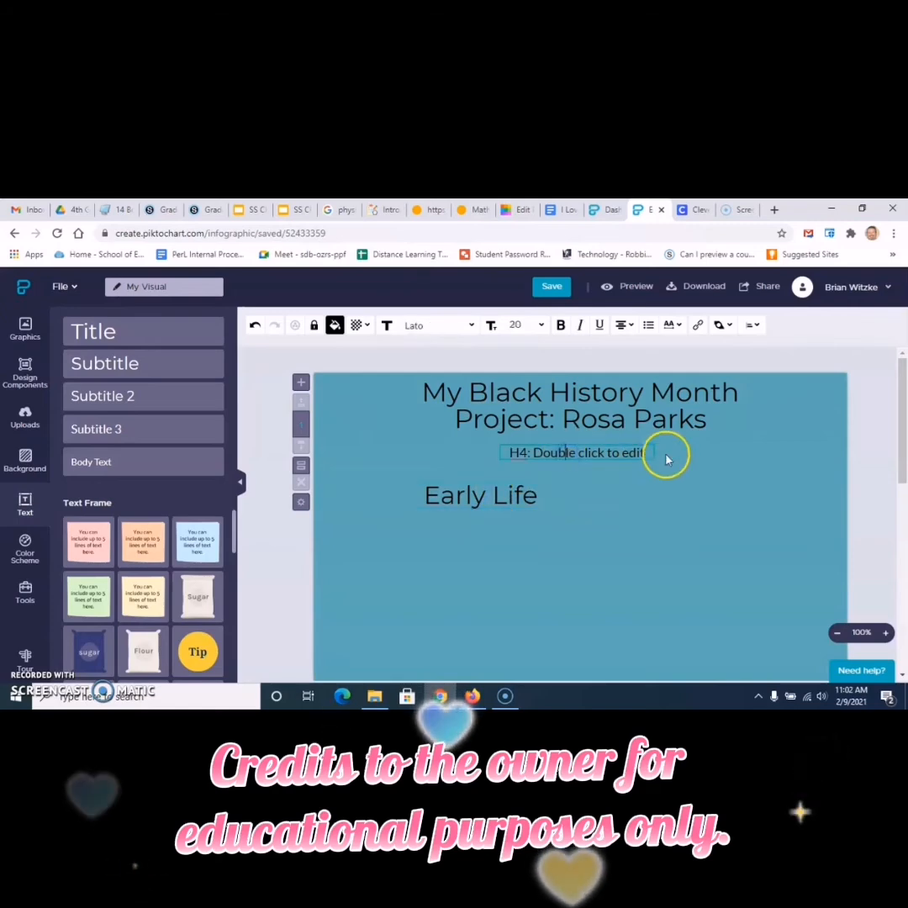
{"action": "left_click_drag", "start_coordinate": [667, 456], "coordinate": [502, 463]}
{"action": "key", "text": "BackSpace"}
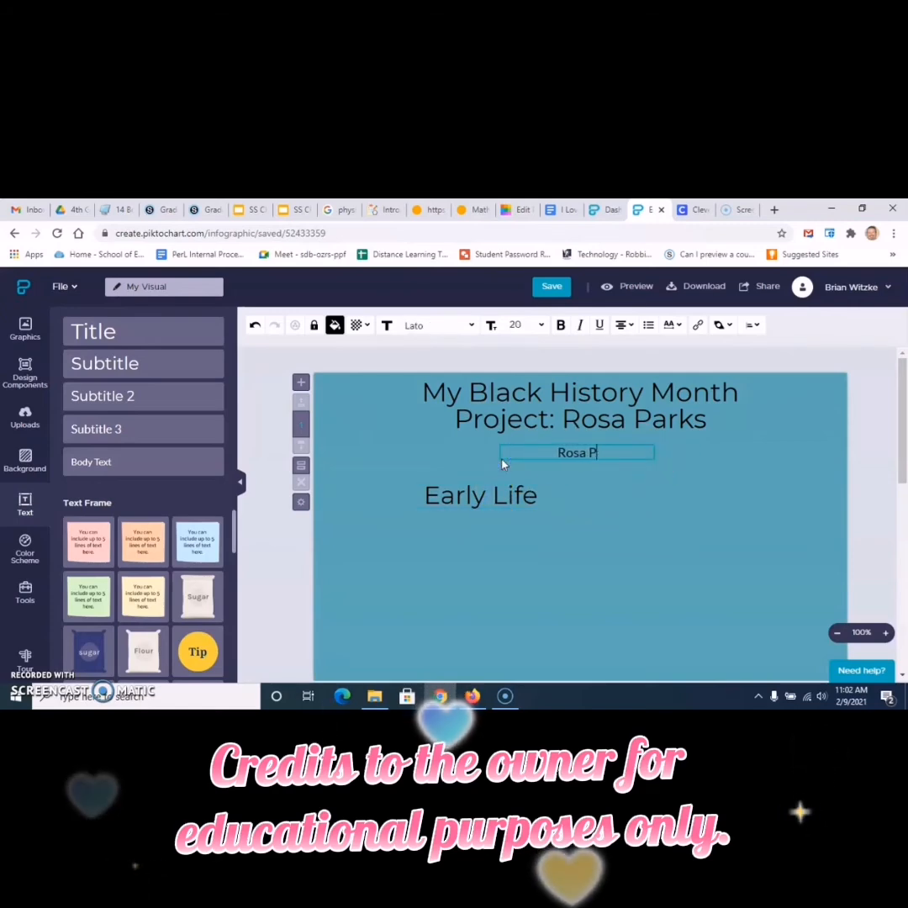
{"action": "type", "text": "Rosa Parks was an inportant person"}
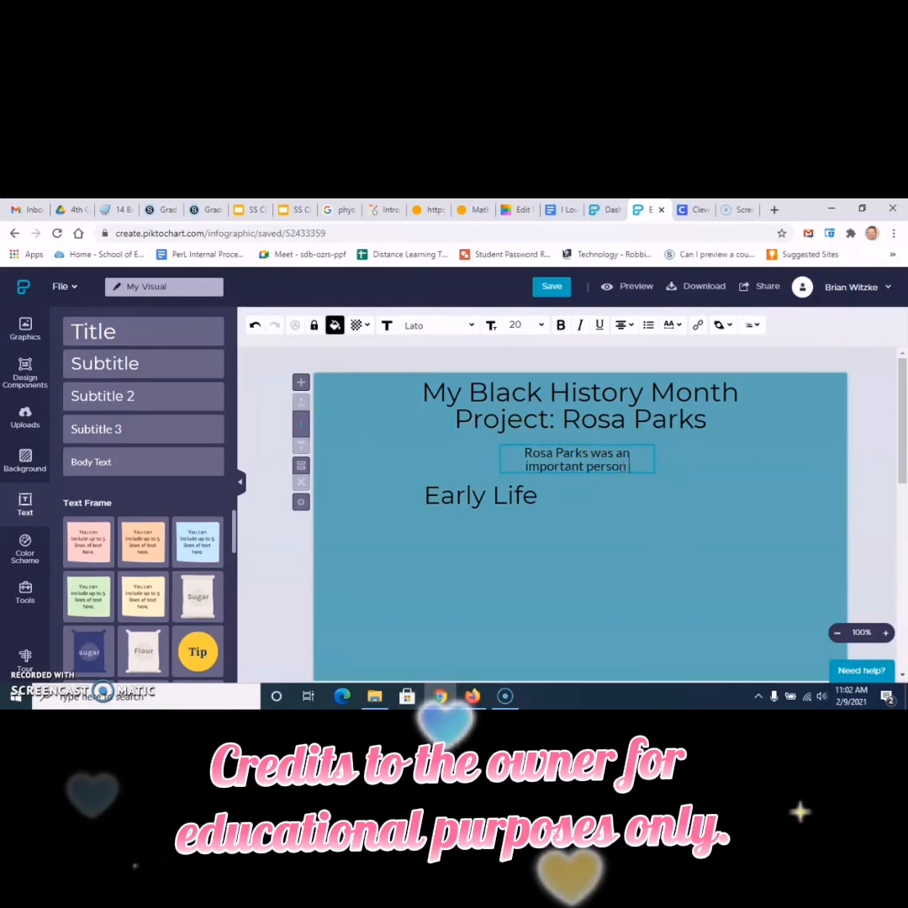
{"action": "type", "text": "ivil"}
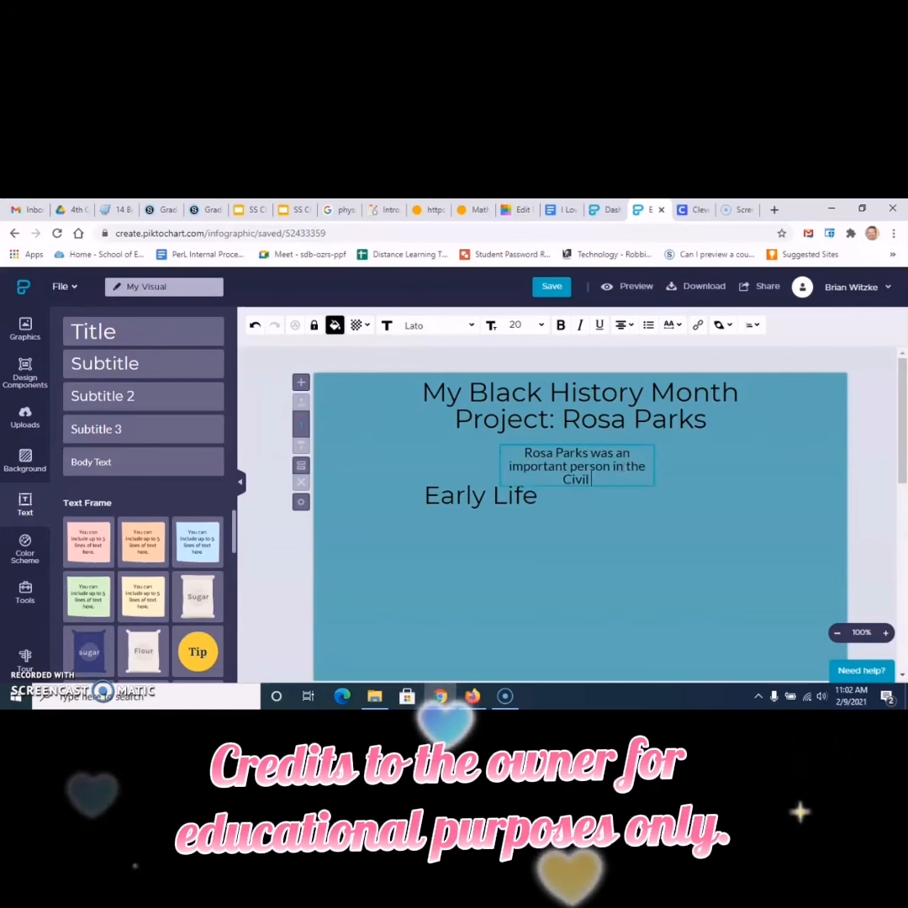
{"action": "type", "text": " Rights Movem"}
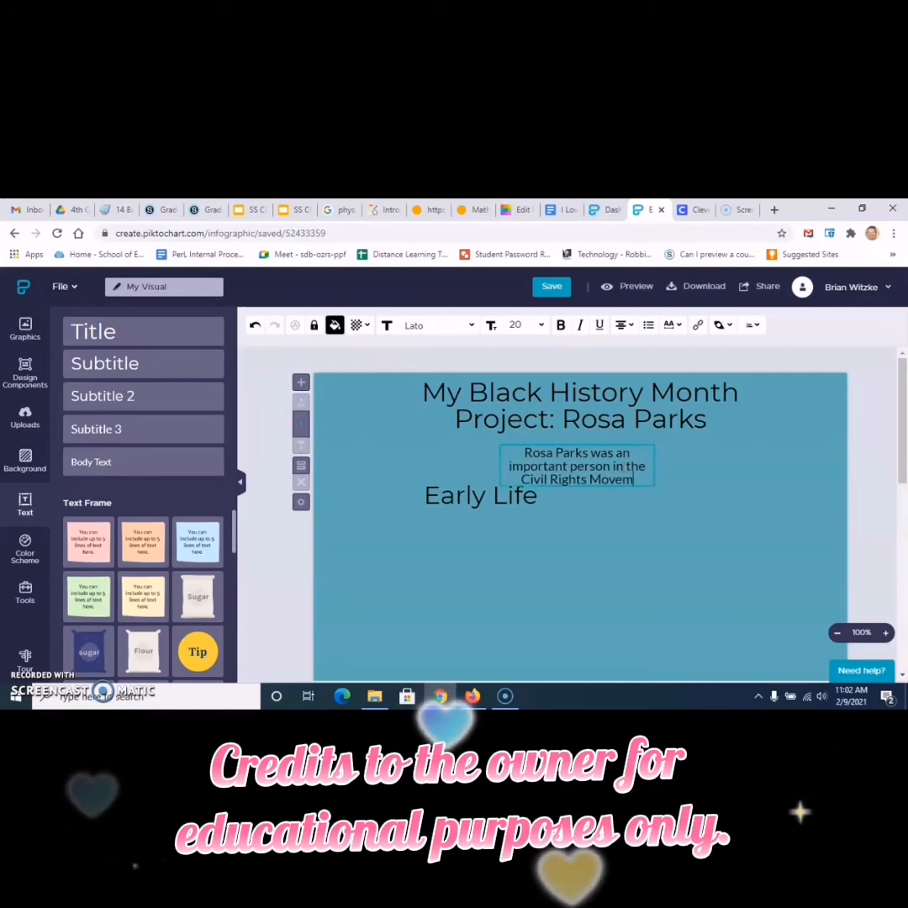
{"action": "type", "text": "ent."}
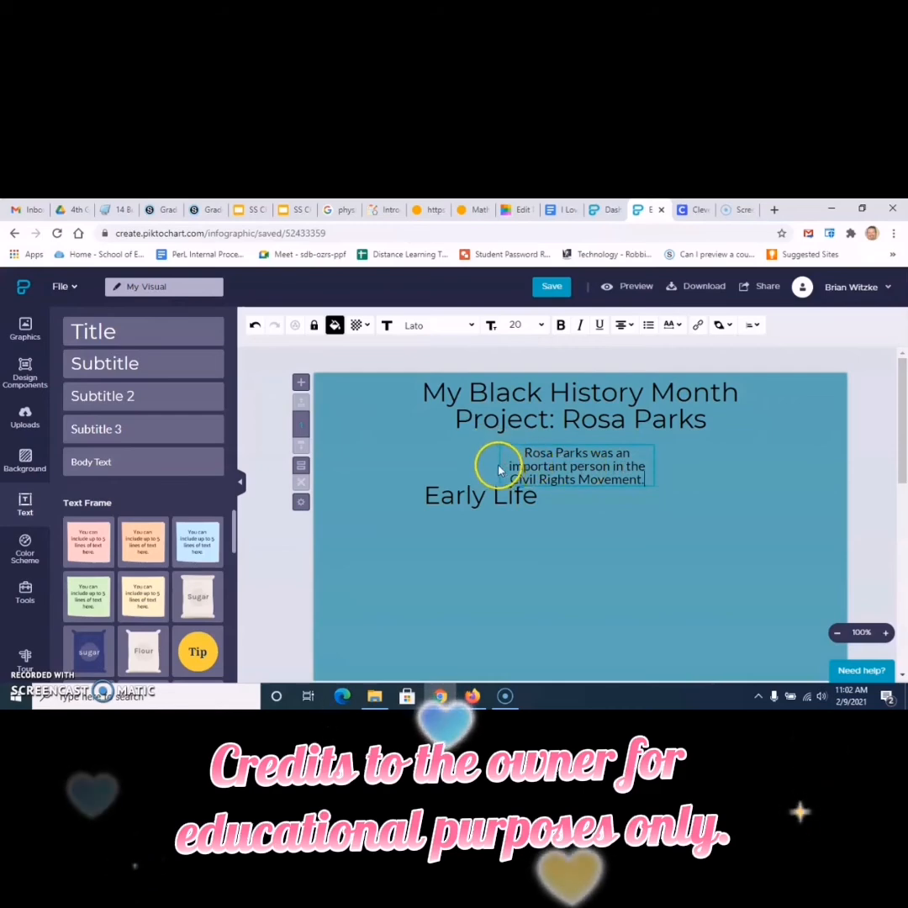
Widen the Rosa Parks sentence's text box on both sides to about 549 wide, centred under the title
{"action": "left_click", "coordinate": [651, 465]}
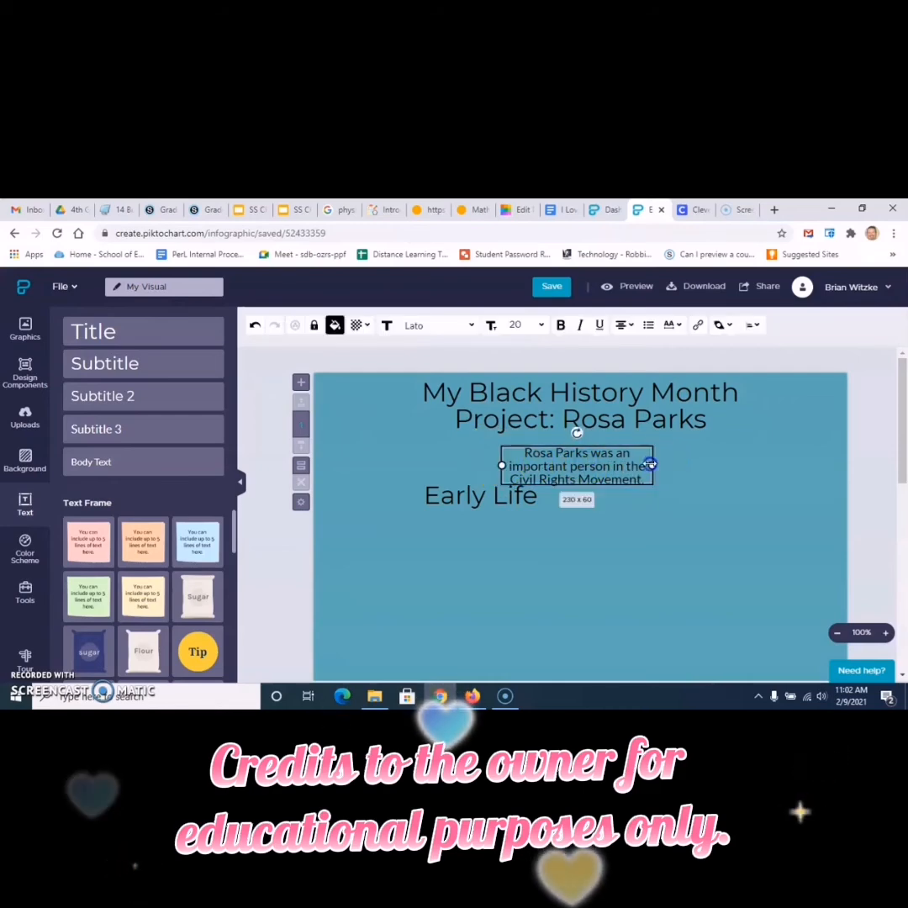
{"action": "left_click_drag", "start_coordinate": [652, 465], "coordinate": [756, 458]}
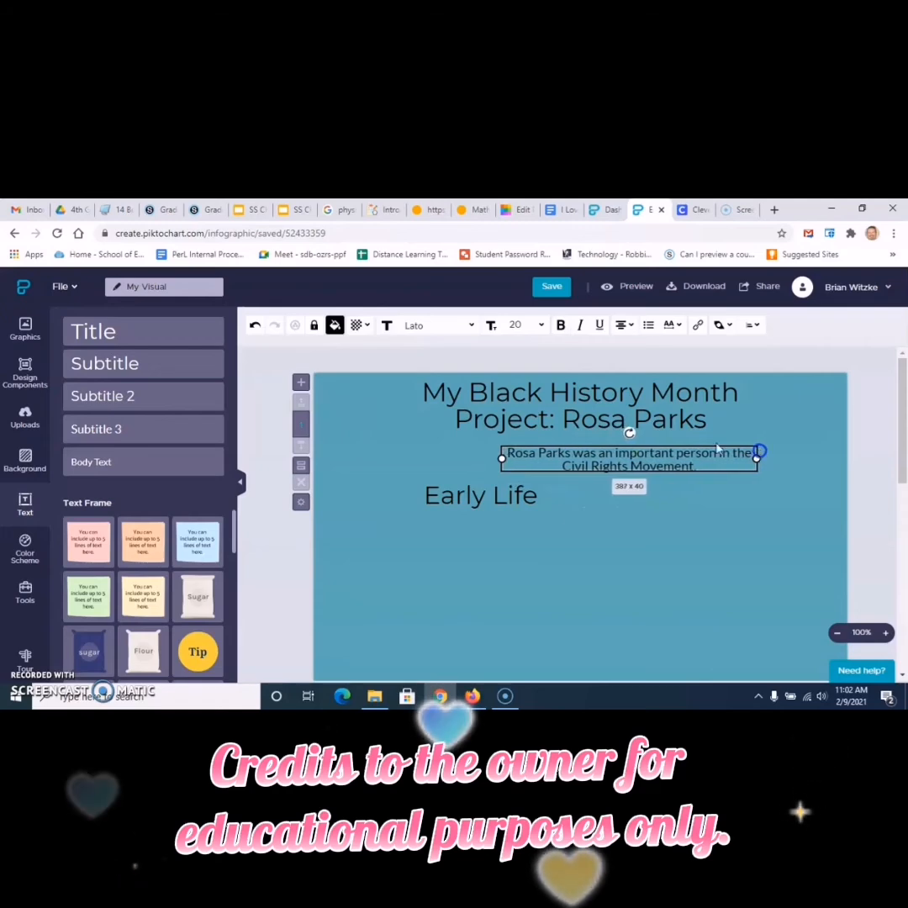
{"action": "left_click_drag", "start_coordinate": [502, 458], "coordinate": [395, 458]}
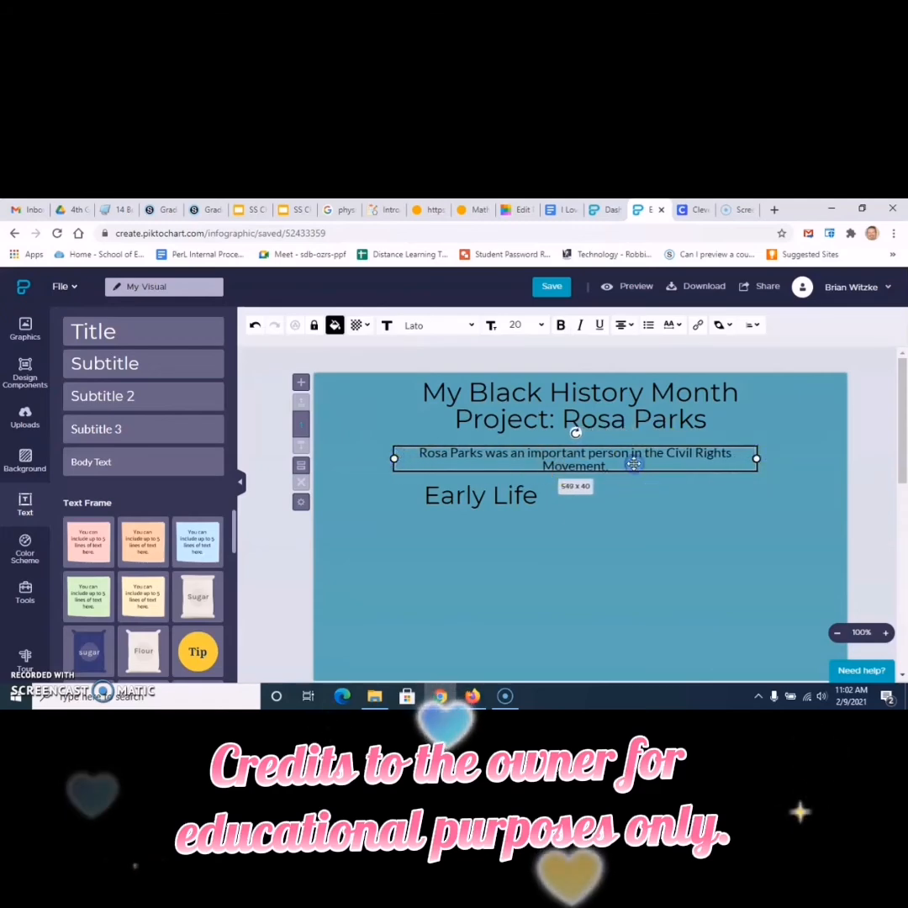
Lower the "Early Life" heading away from the sentence and narrow its text box to about 233 wide
{"action": "left_click", "coordinate": [515, 498]}
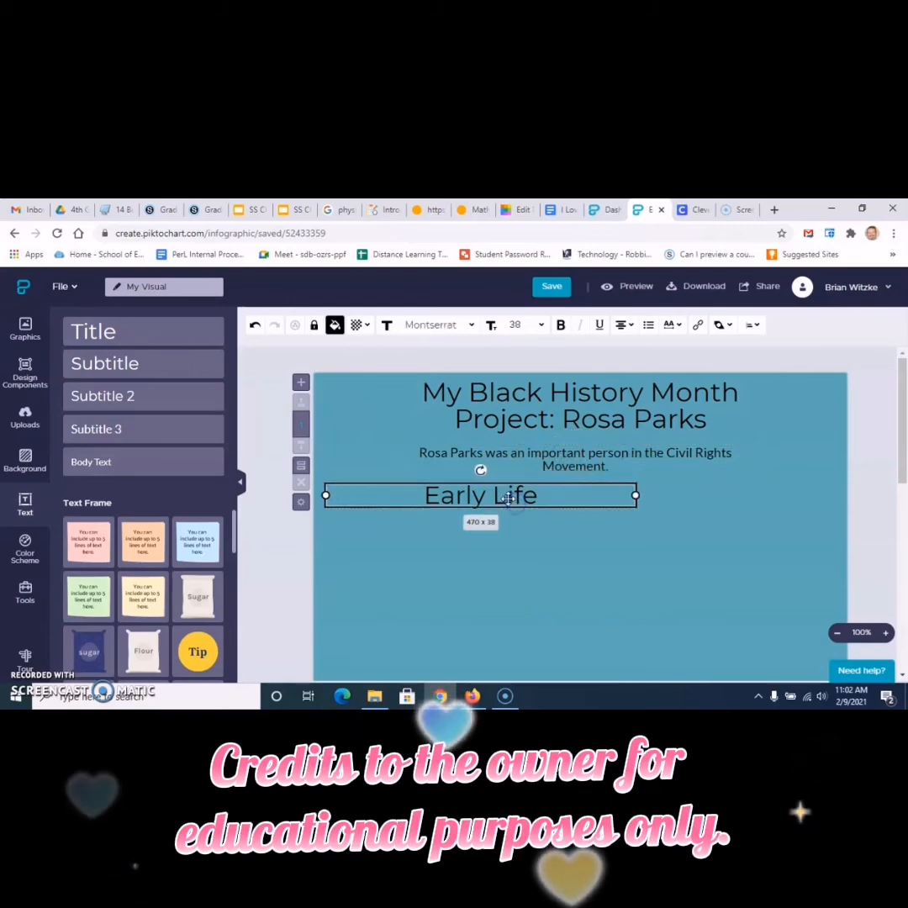
{"action": "mouse_move", "coordinate": [508, 499]}
{"action": "left_mouse_down"}
{"action": "mouse_move", "coordinate": [490, 496]}
{"action": "mouse_move", "coordinate": [497, 521]}
{"action": "left_mouse_up"}
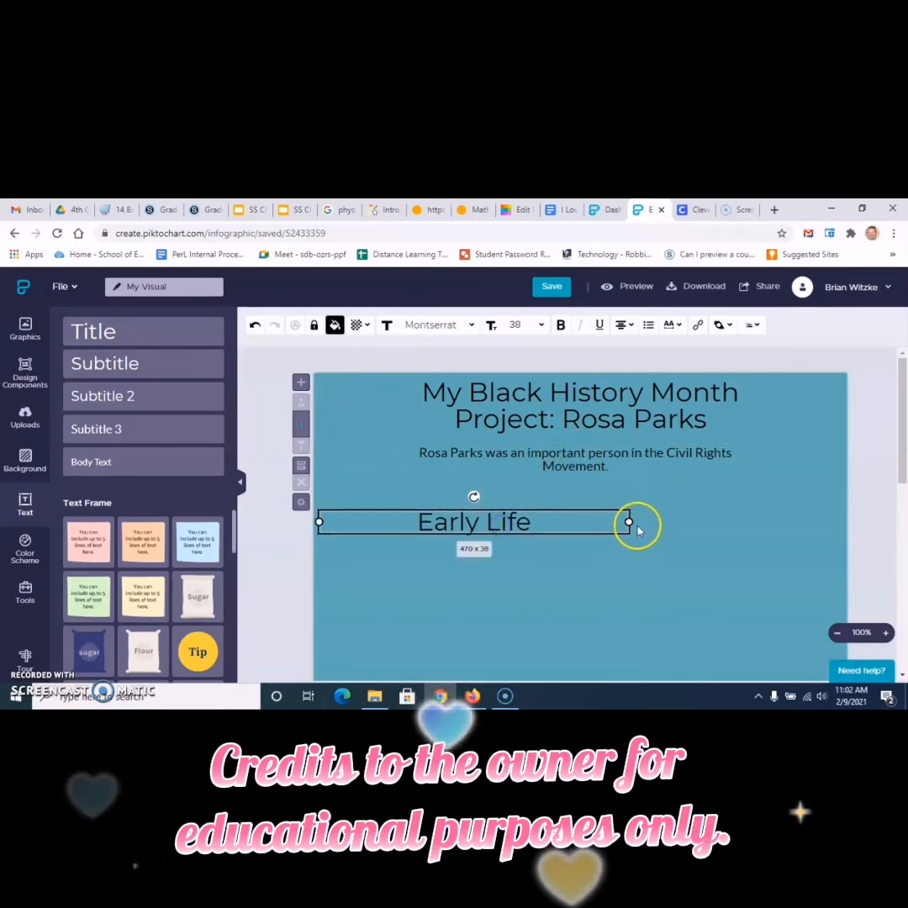
{"action": "left_click_drag", "start_coordinate": [629, 521], "coordinate": [474, 522]}
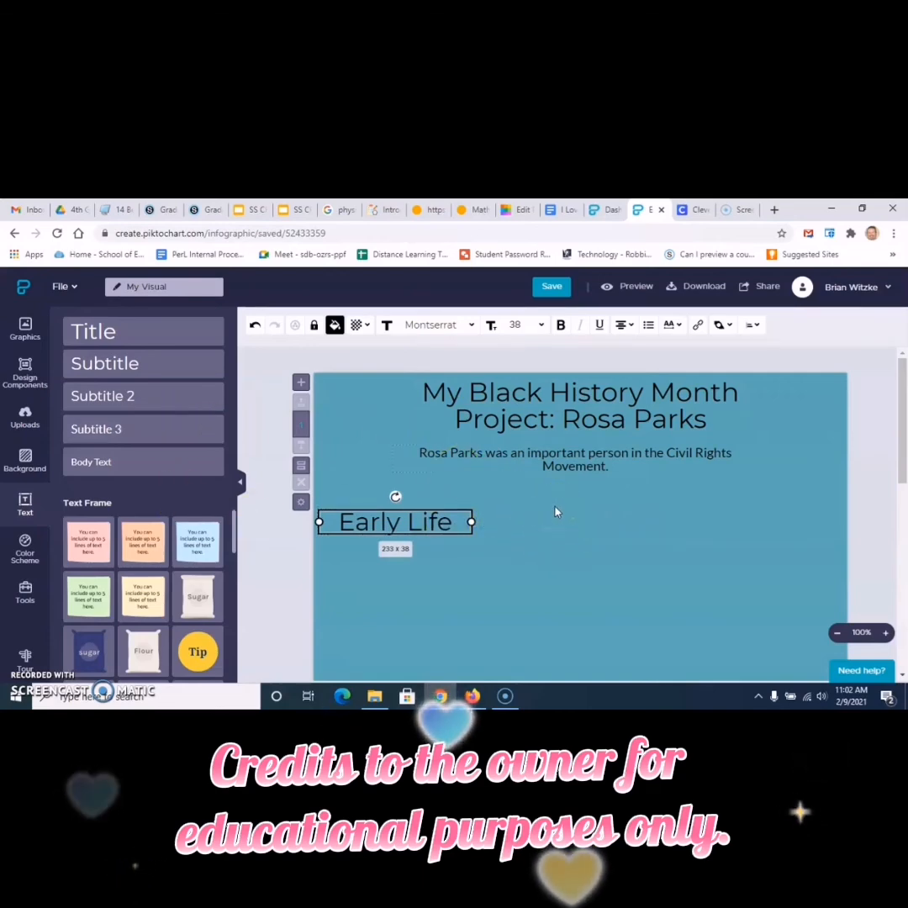
Recolor the entire title text green (#7ED321)
{"action": "left_click", "coordinate": [483, 389]}
{"action": "left_click", "coordinate": [691, 409]}
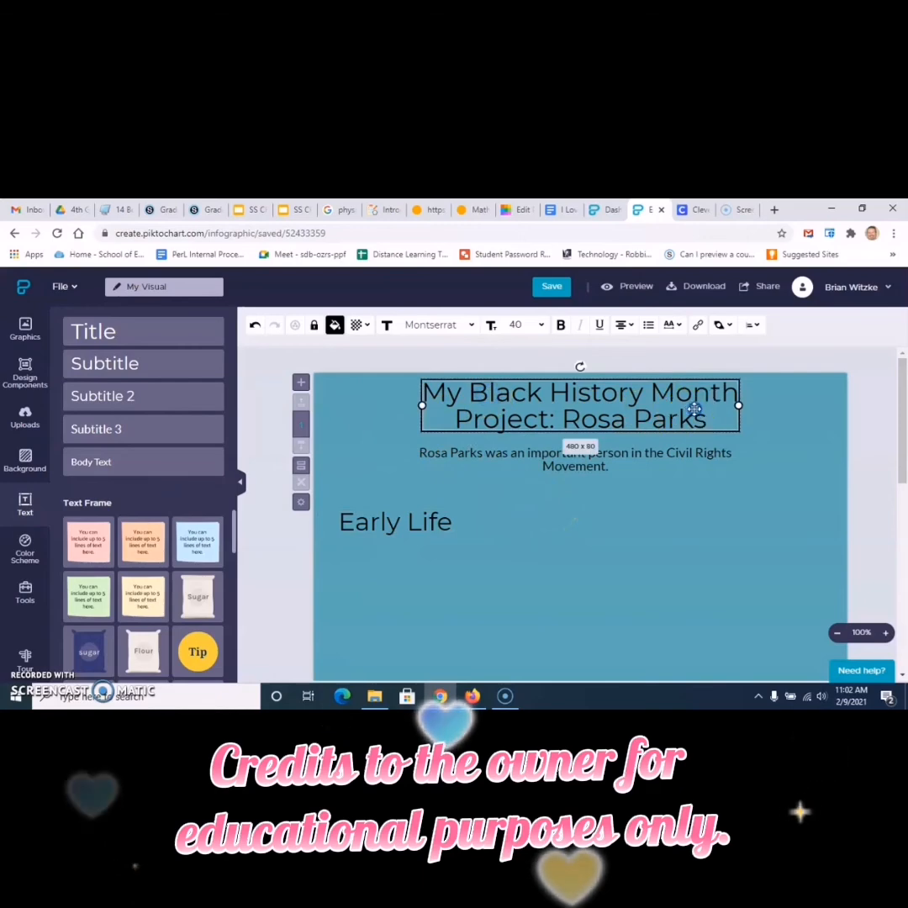
{"action": "left_click", "coordinate": [695, 409]}
{"action": "left_click_drag", "start_coordinate": [710, 412], "coordinate": [426, 387]}
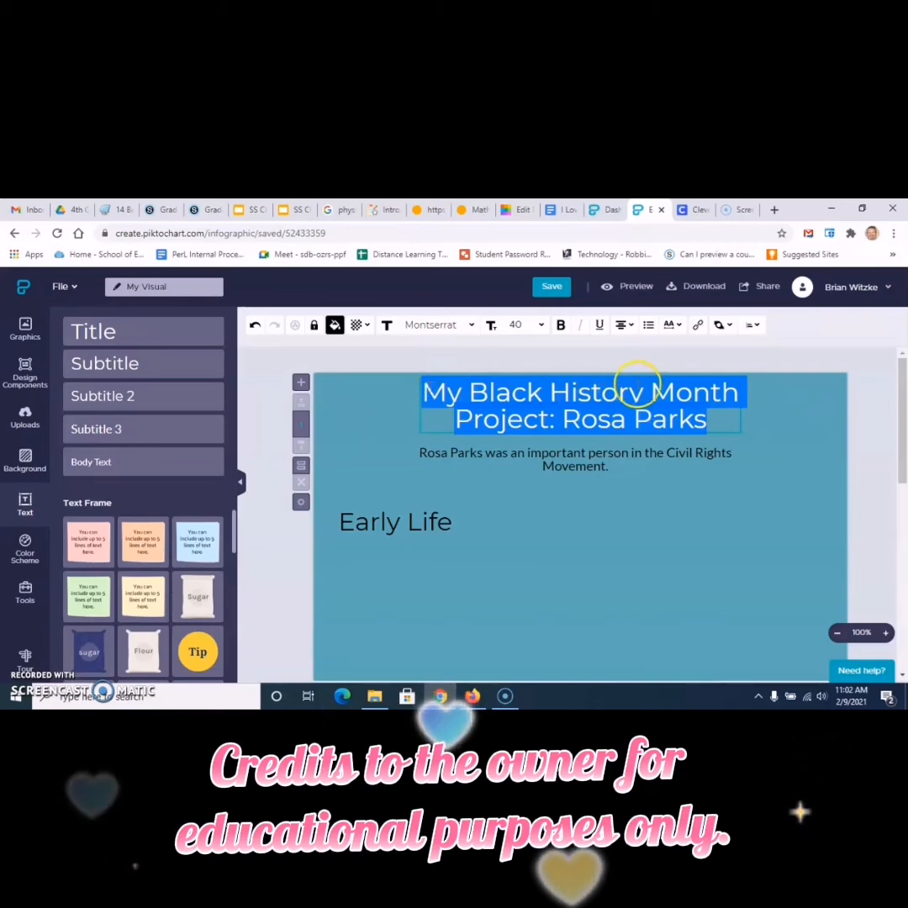
{"action": "left_click", "coordinate": [334, 324]}
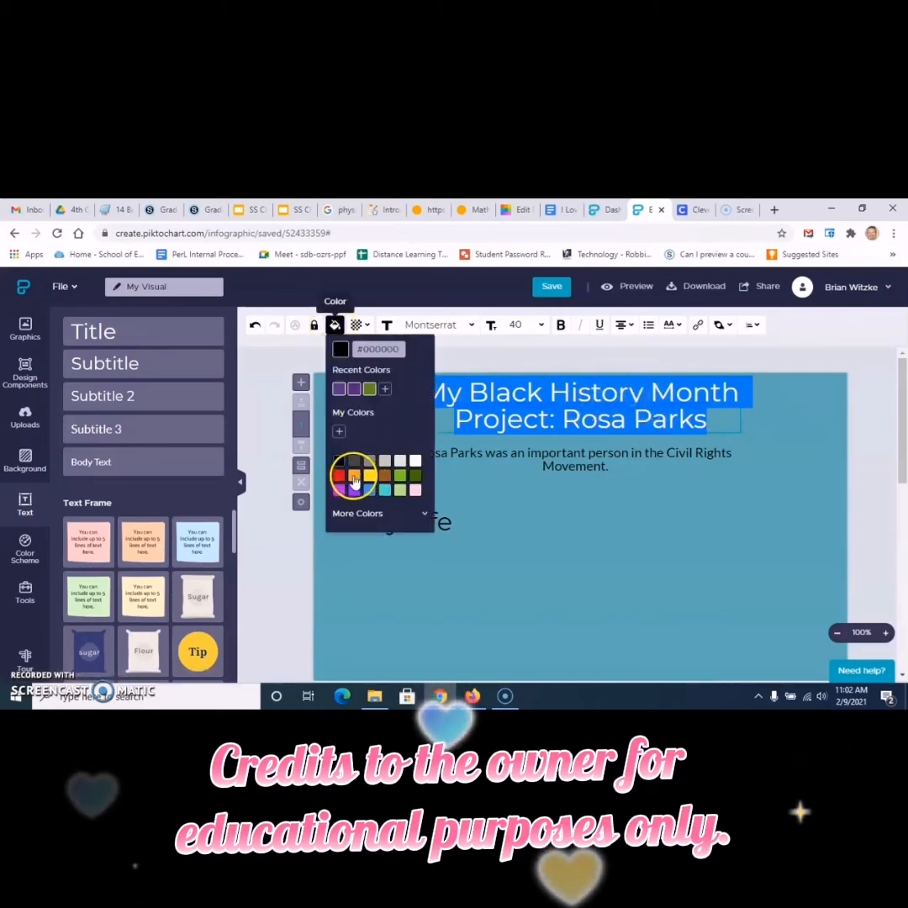
{"action": "left_click", "coordinate": [399, 478]}
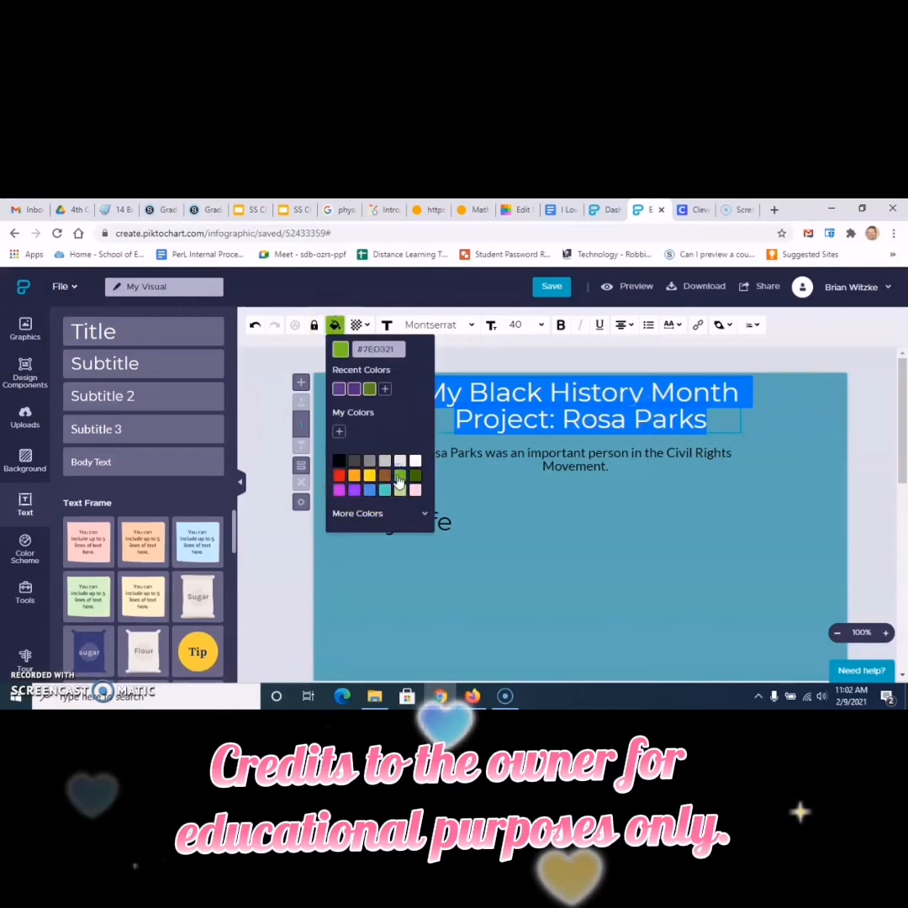
{"action": "left_click", "coordinate": [644, 419]}
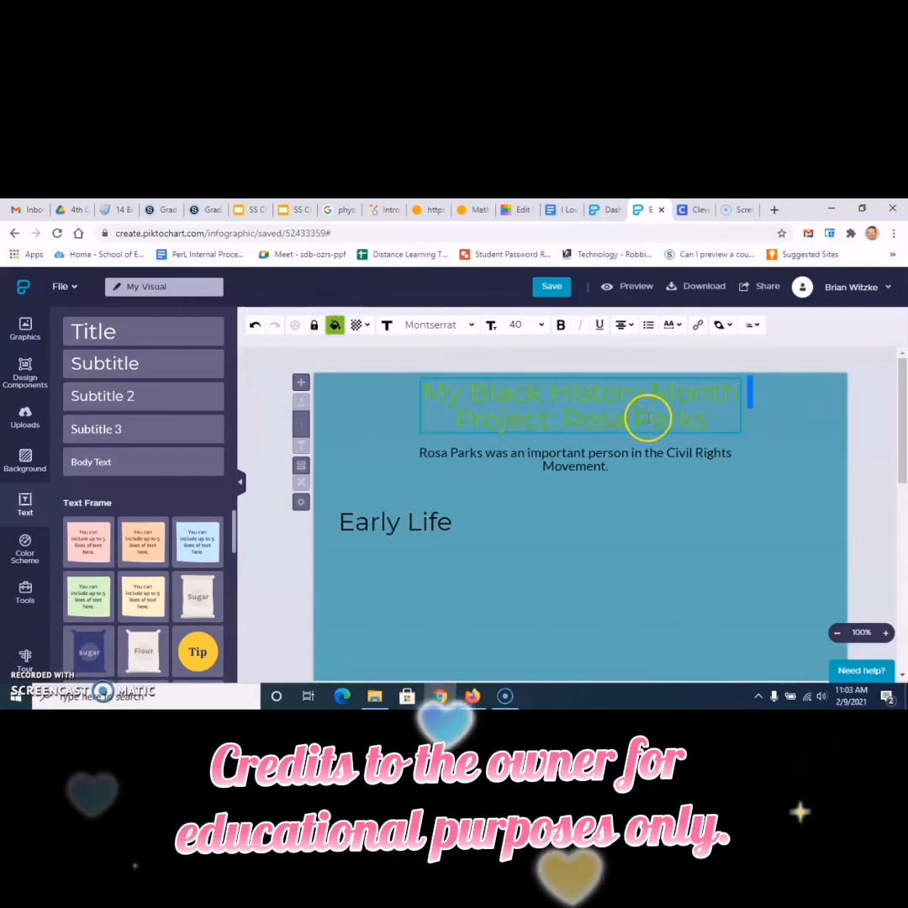
Recolor the entire title text black
{"action": "left_click_drag", "start_coordinate": [714, 419], "coordinate": [426, 391]}
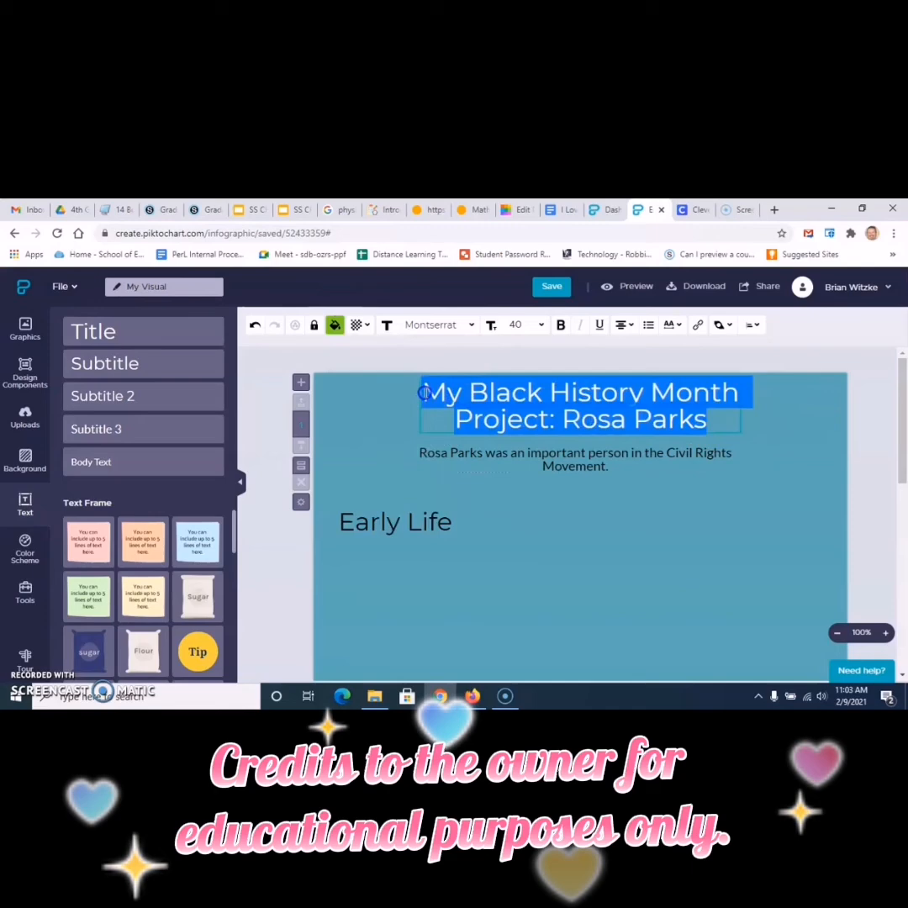
{"action": "left_click", "coordinate": [335, 325]}
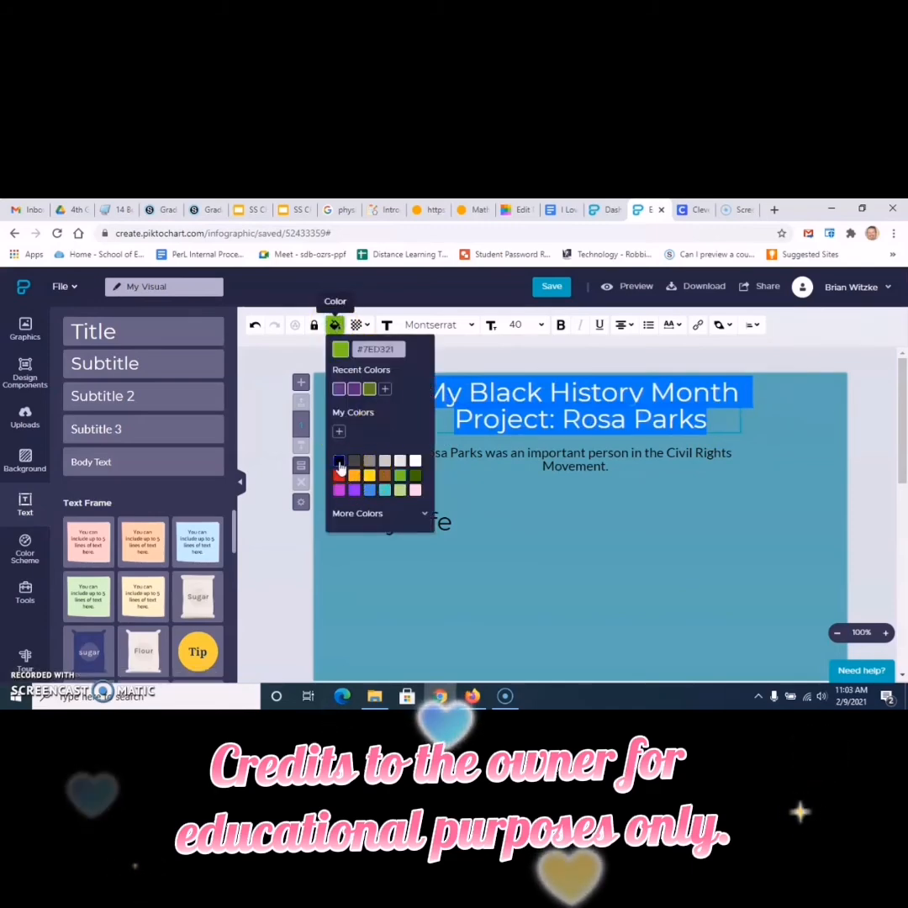
{"action": "left_click", "coordinate": [339, 463]}
{"action": "left_click", "coordinate": [705, 409]}
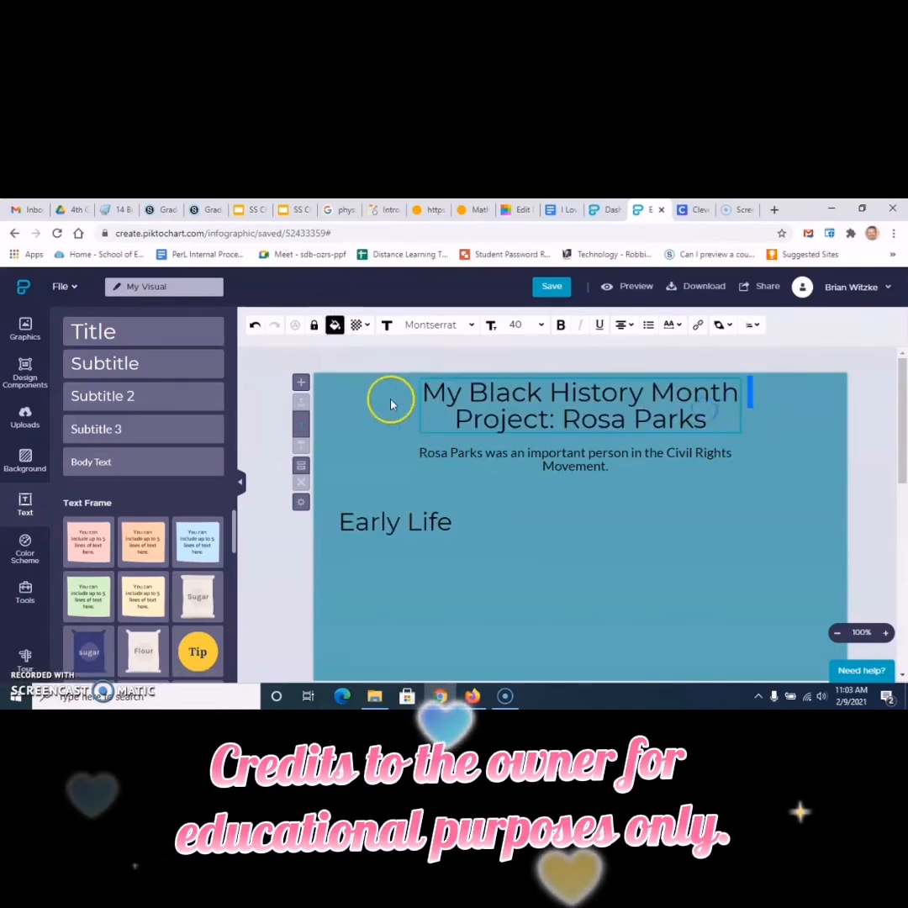
{"action": "left_click", "coordinate": [362, 328]}
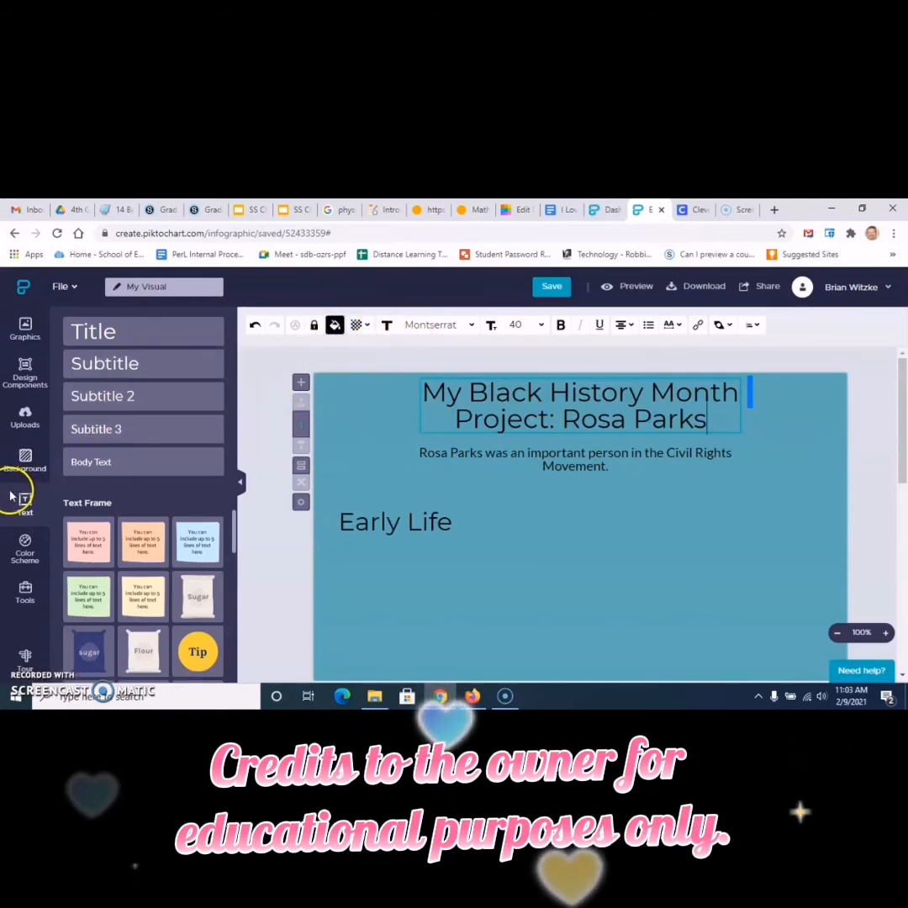
Look through the color scheme options, the charts, maps and videos tools, and the library of illustrations
{"action": "left_click", "coordinate": [23, 540]}
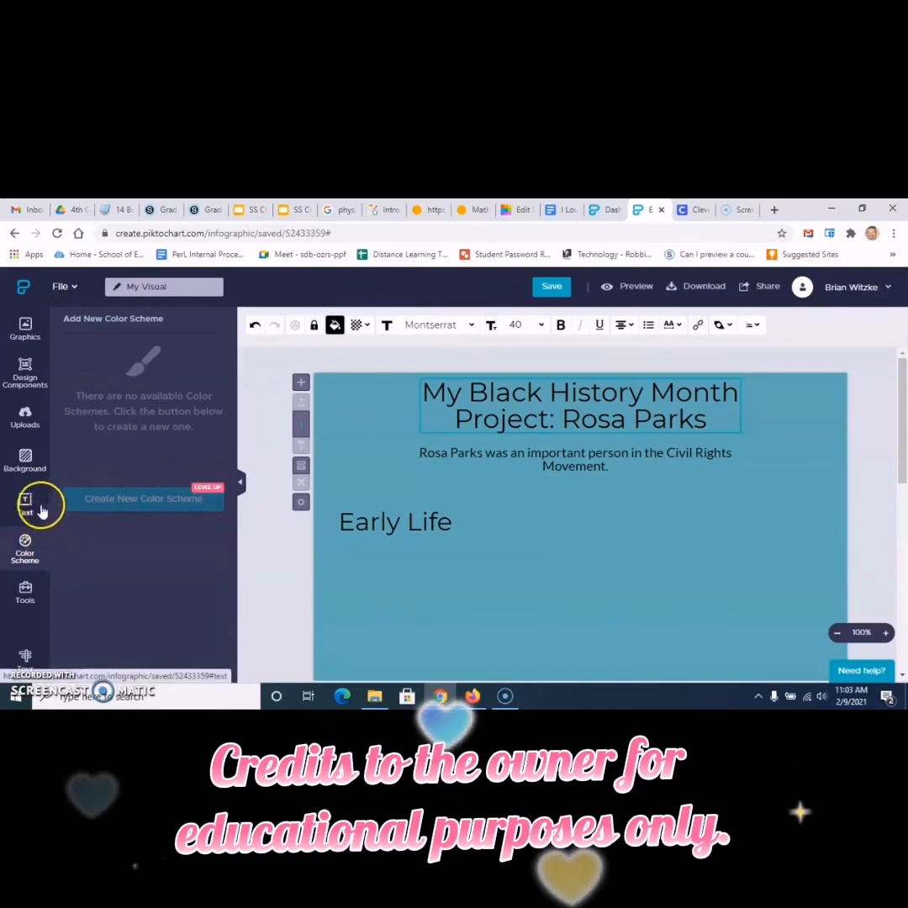
{"action": "left_click", "coordinate": [25, 593]}
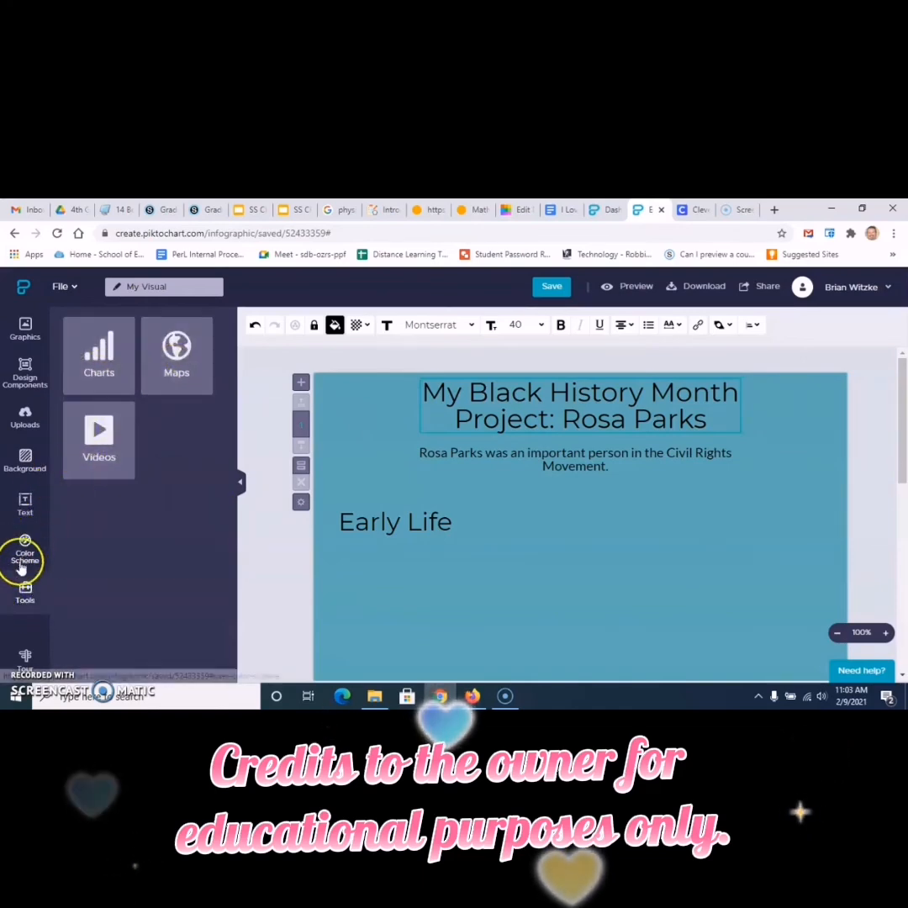
{"action": "left_click", "coordinate": [24, 376]}
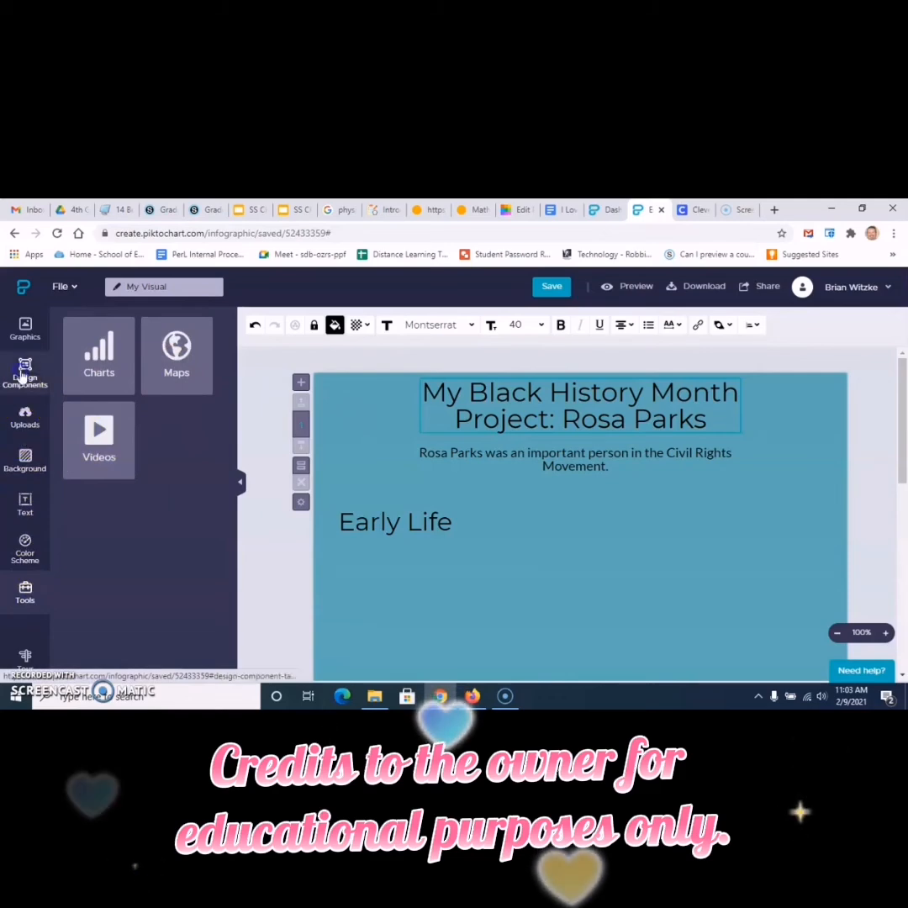
{"action": "left_click", "coordinate": [25, 329]}
{"action": "left_click", "coordinate": [67, 366]}
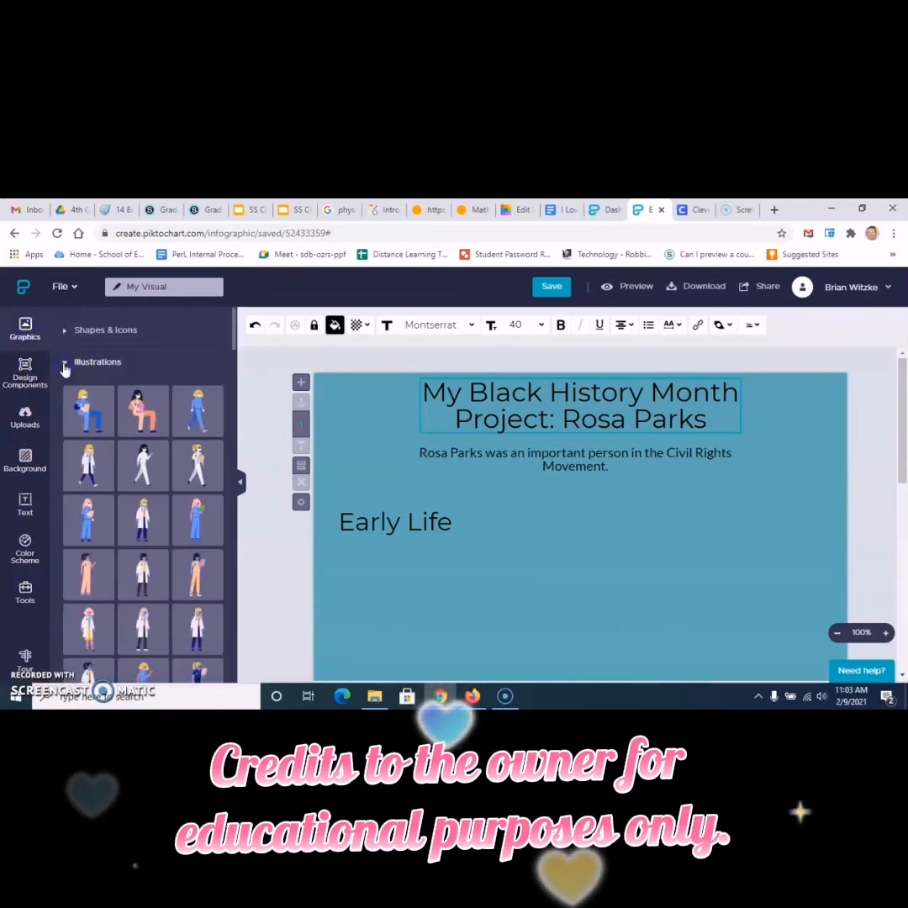
{"action": "scroll", "coordinate": [142, 486], "scroll_direction": "down", "scroll_amount": 10}
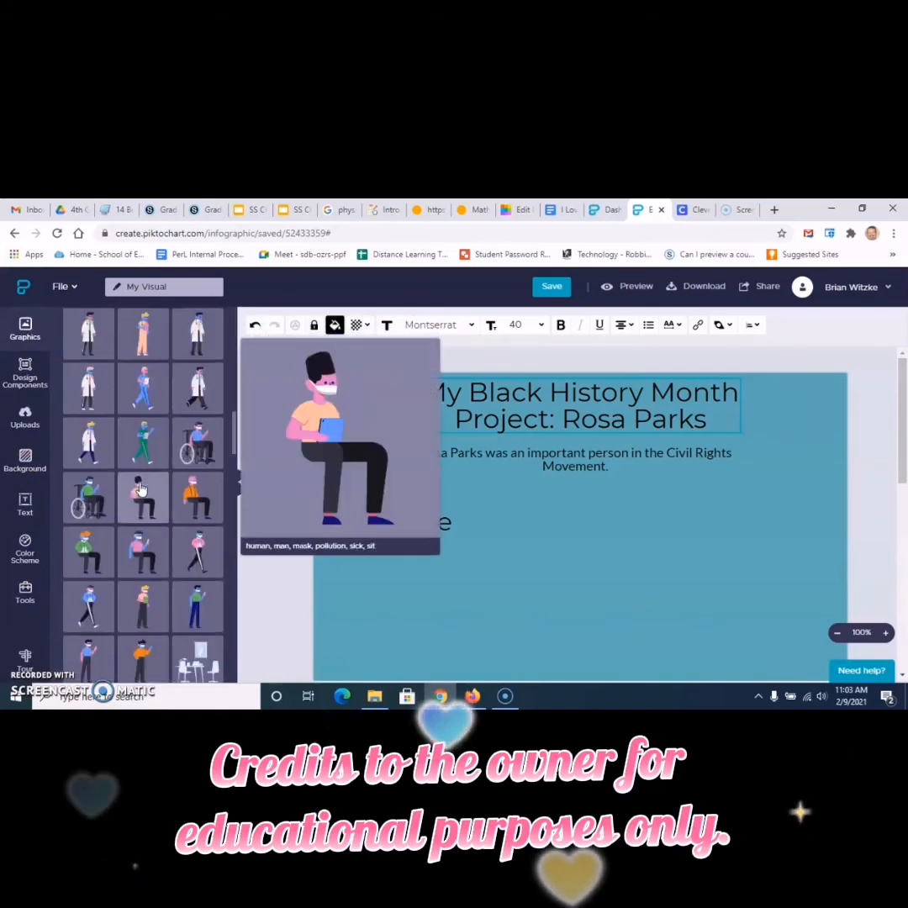
{"action": "scroll", "coordinate": [142, 487], "scroll_direction": "down", "scroll_amount": 2}
{"action": "scroll", "coordinate": [141, 488], "scroll_direction": "up", "scroll_amount": 12}
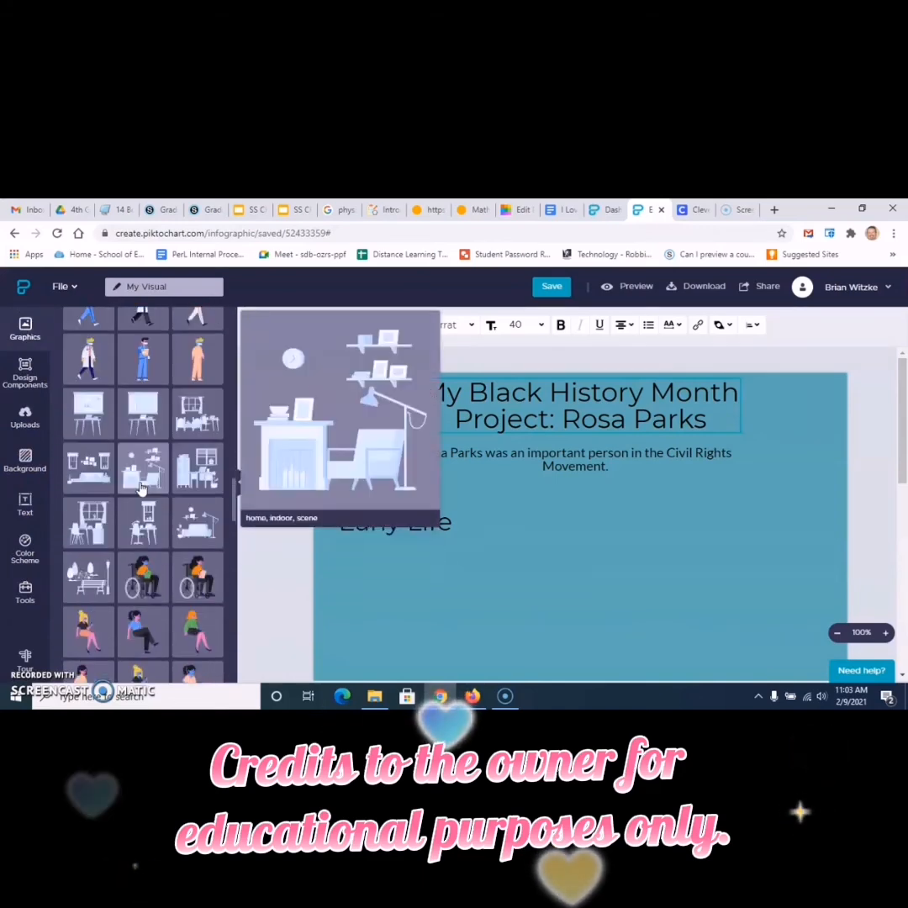
Place a black star from the basic shapes below the "Early Life" heading, sized about 478 x 284
{"action": "left_click", "coordinate": [141, 475]}
{"action": "left_click", "coordinate": [72, 330]}
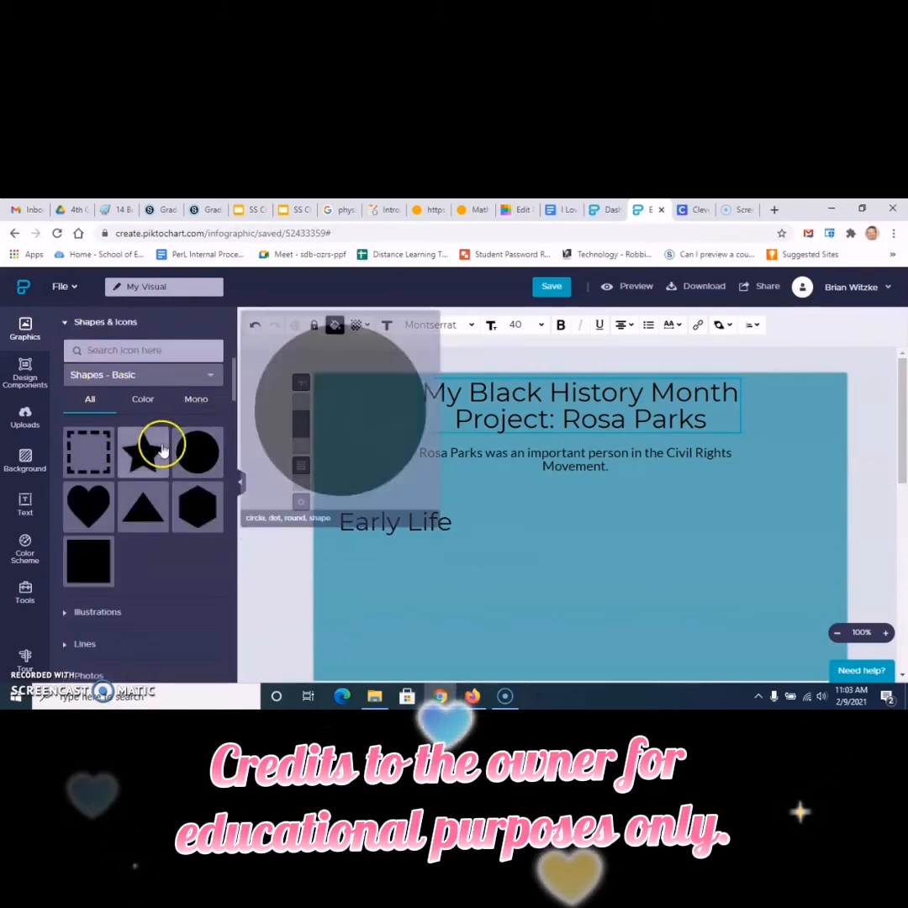
{"action": "left_click_drag", "start_coordinate": [146, 450], "coordinate": [644, 656]}
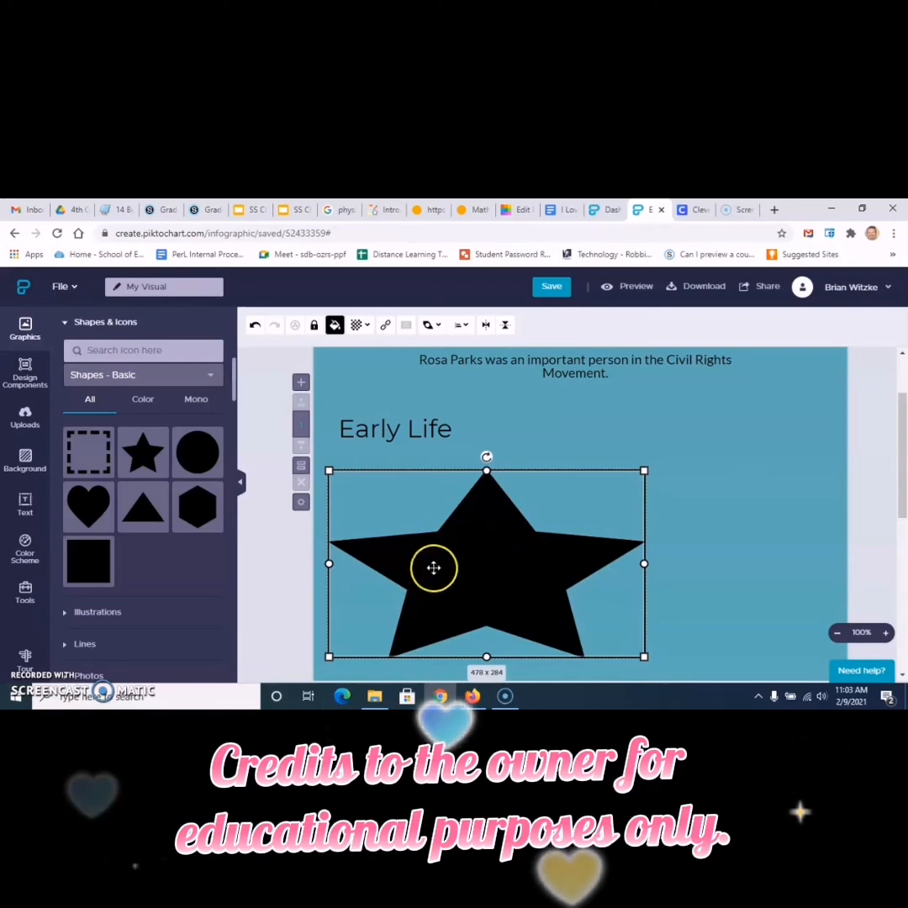
Add a dashed line just above the "Early Life" heading and stretch it across the page to about 798 wide
{"action": "scroll", "coordinate": [135, 528], "scroll_direction": "down", "scroll_amount": 1}
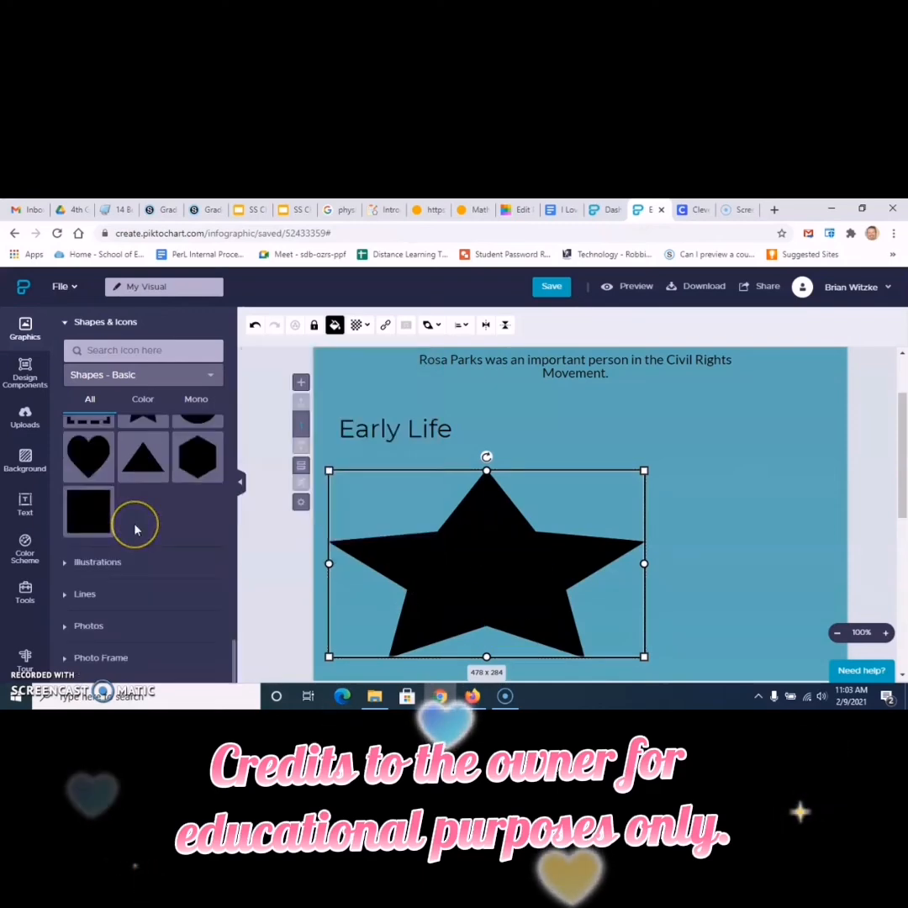
{"action": "left_click", "coordinate": [71, 563]}
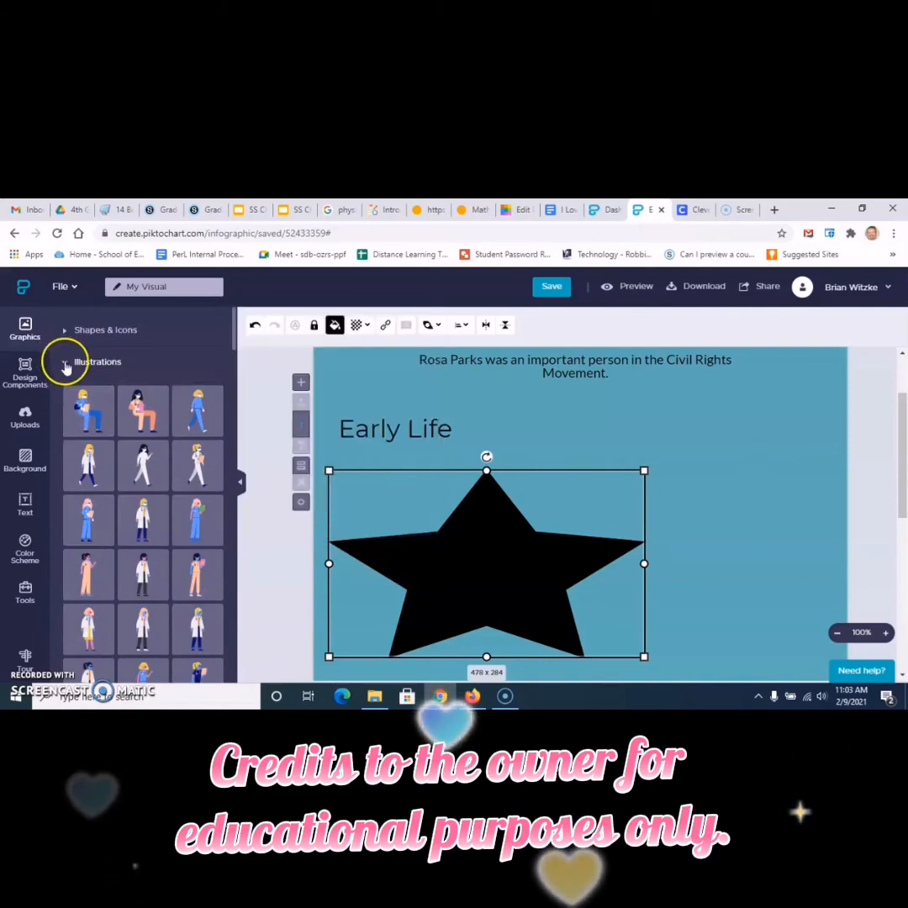
{"action": "left_click", "coordinate": [65, 363]}
{"action": "left_click", "coordinate": [69, 394]}
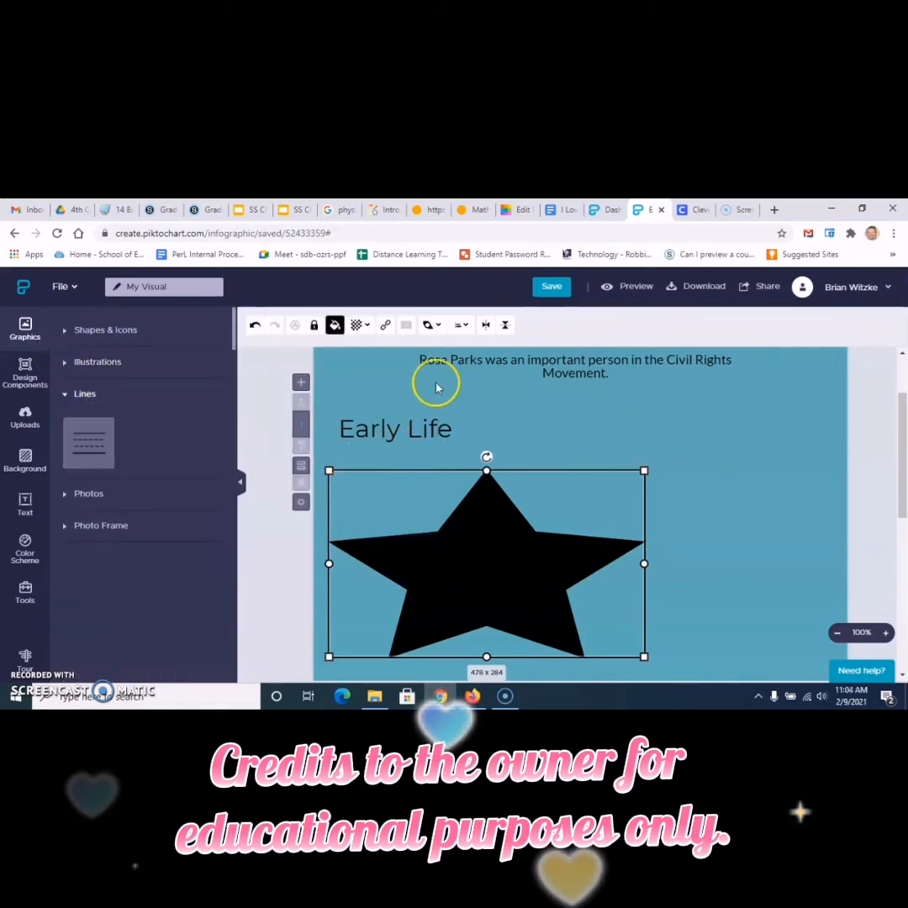
{"action": "left_click", "coordinate": [108, 438]}
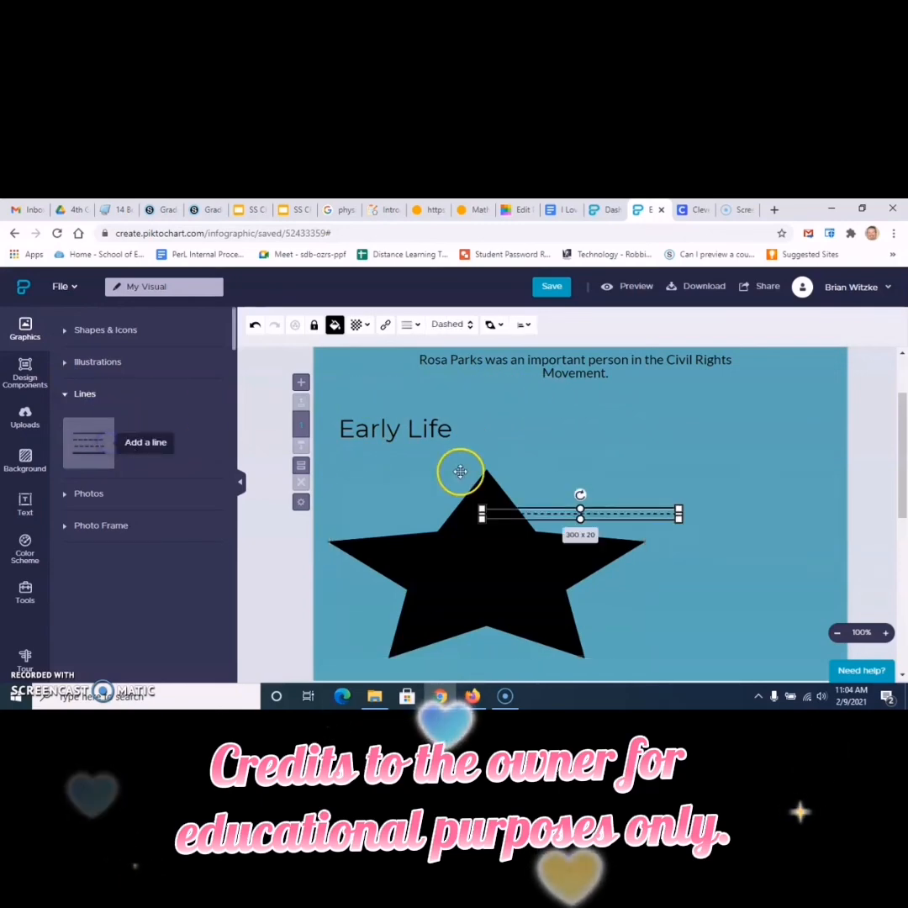
{"action": "left_click_drag", "start_coordinate": [500, 513], "coordinate": [369, 408]}
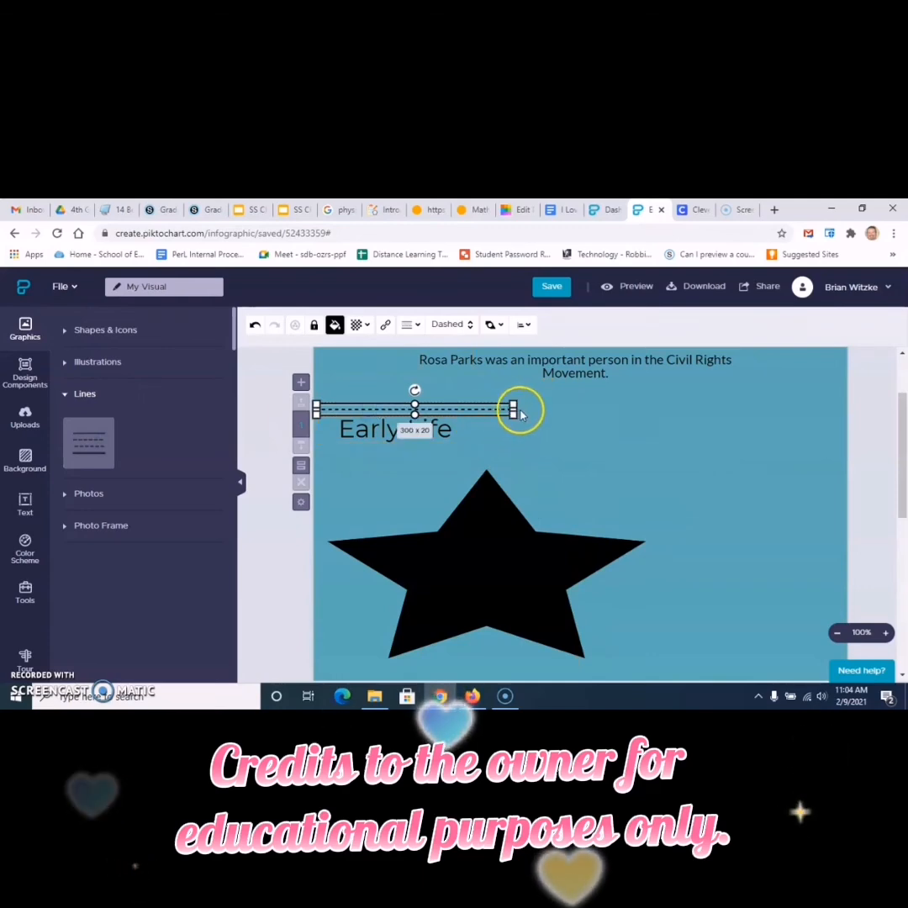
{"action": "left_click_drag", "start_coordinate": [514, 410], "coordinate": [842, 418]}
Move the "Early Life" heading slightly down to leave a gap below the dashed line
{"action": "scroll", "coordinate": [710, 505], "scroll_direction": "up", "scroll_amount": 1}
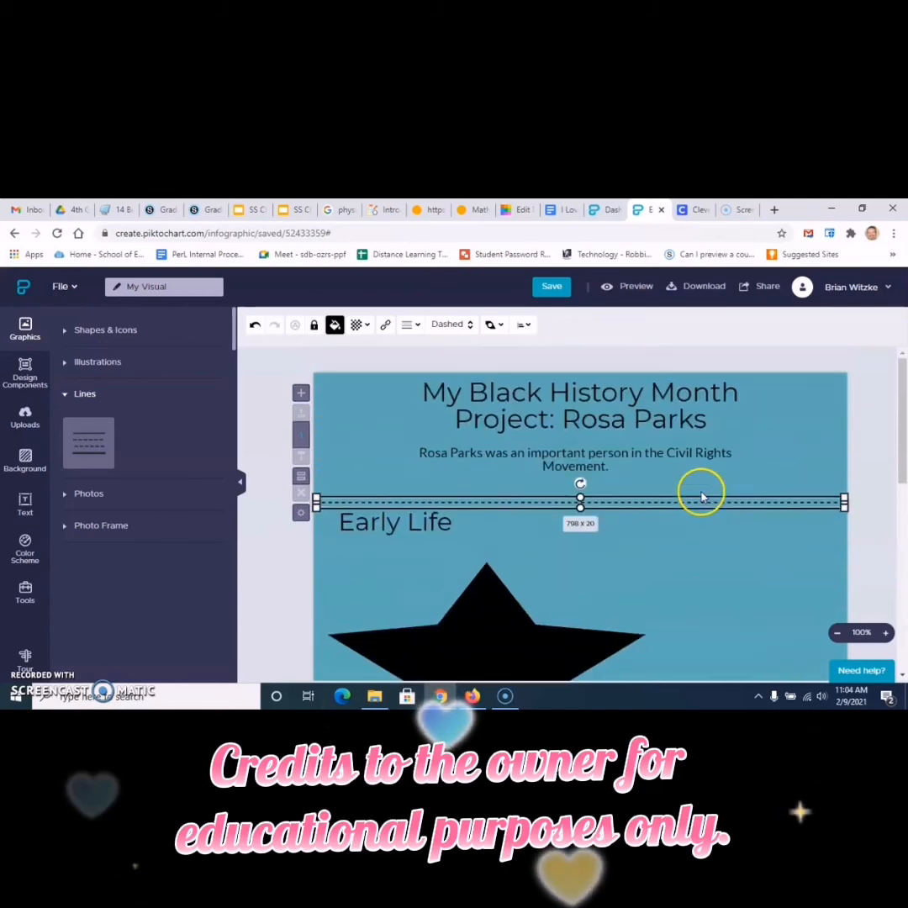
{"action": "left_click", "coordinate": [397, 523]}
{"action": "left_click_drag", "start_coordinate": [397, 528], "coordinate": [397, 536]}
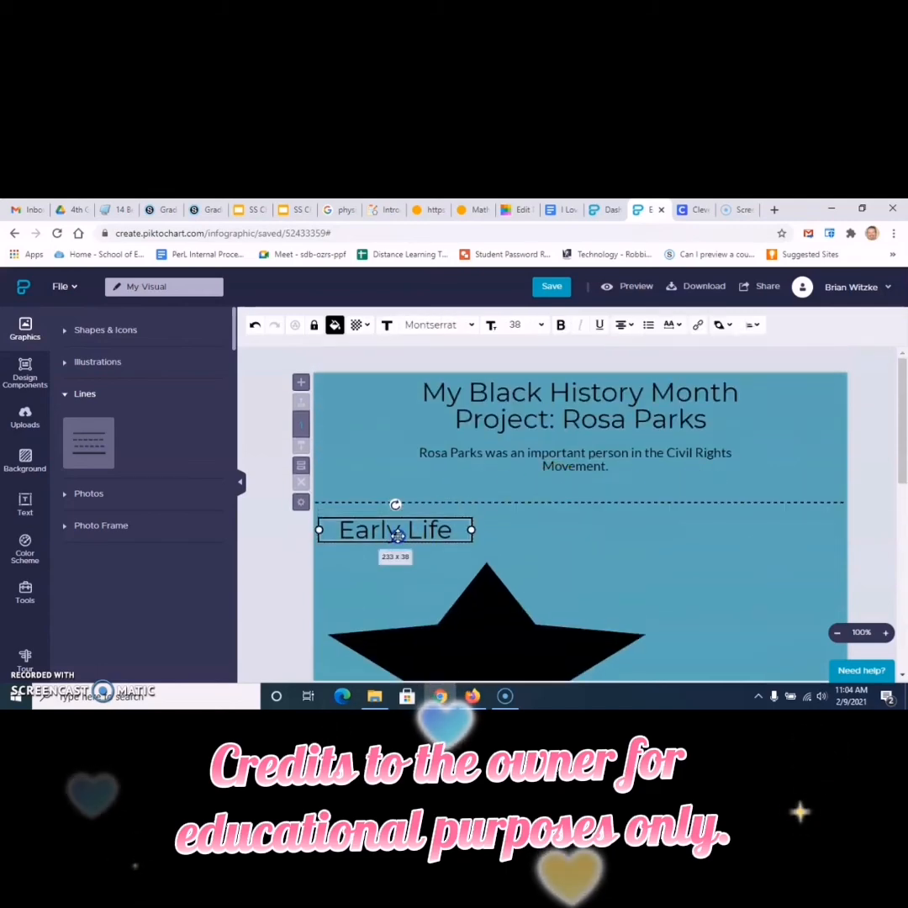
Browse the Unsplash photos and the photo frame designs available among the graphics
{"action": "left_click", "coordinate": [77, 494]}
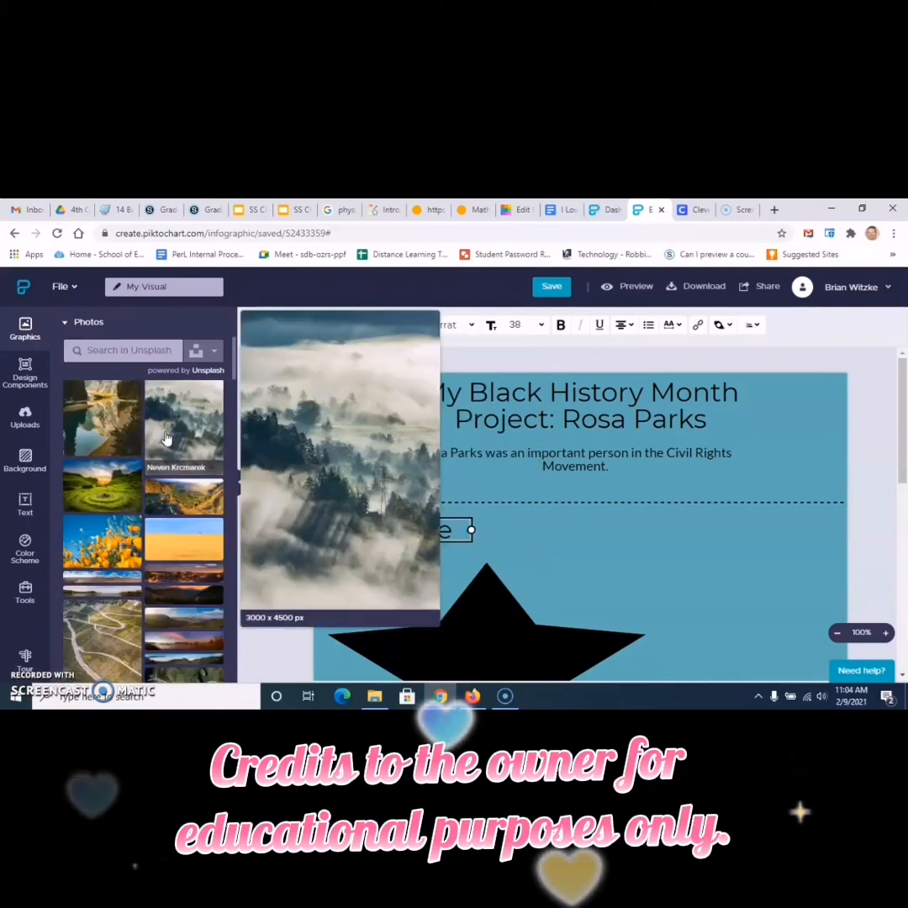
{"action": "scroll", "coordinate": [167, 438], "scroll_direction": "up", "scroll_amount": 3}
{"action": "left_click", "coordinate": [69, 427]}
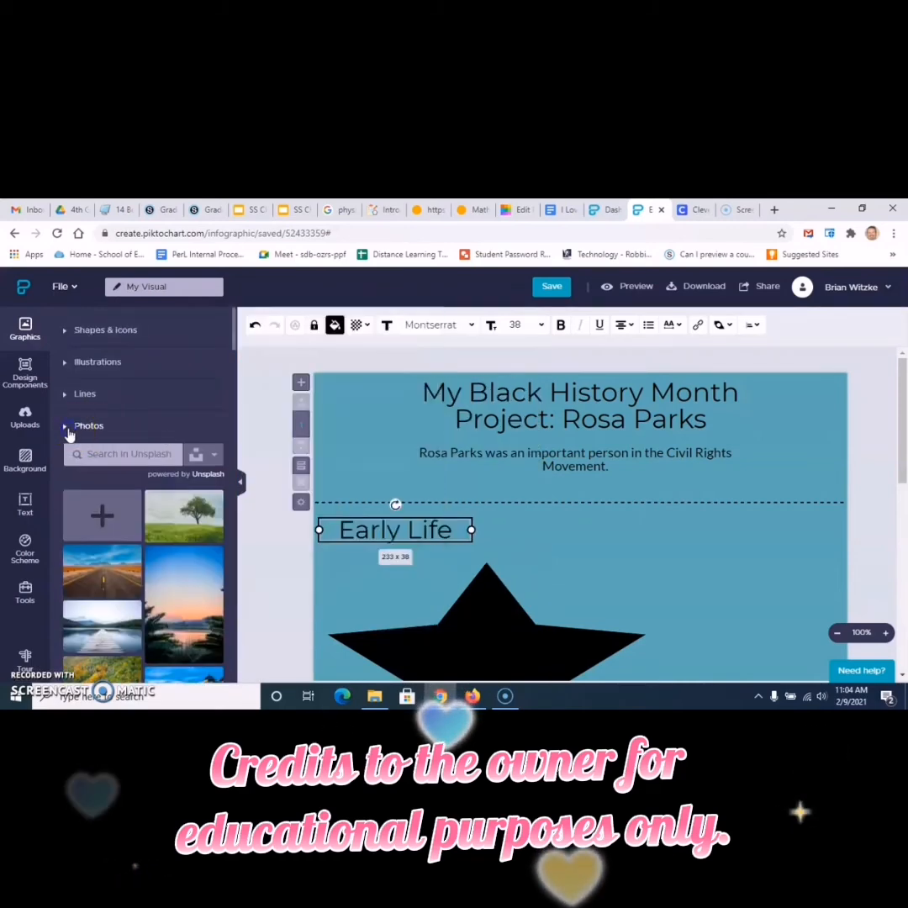
{"action": "left_click", "coordinate": [65, 460]}
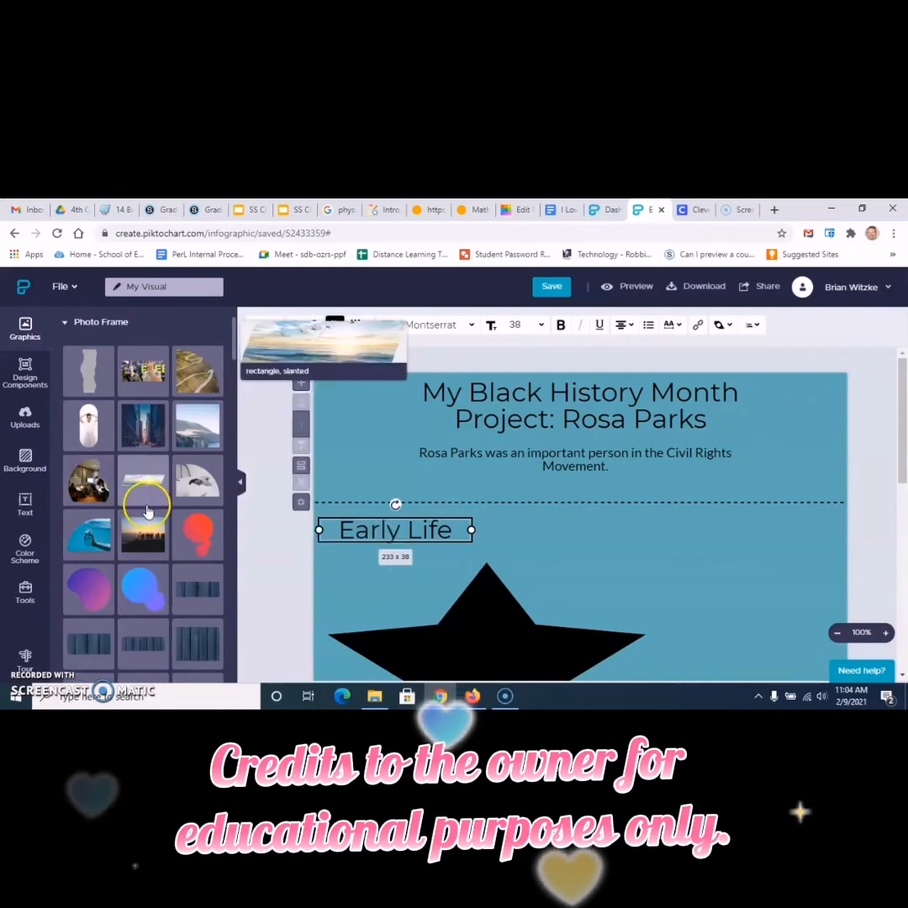
{"action": "scroll", "coordinate": [144, 503], "scroll_direction": "down", "scroll_amount": 2}
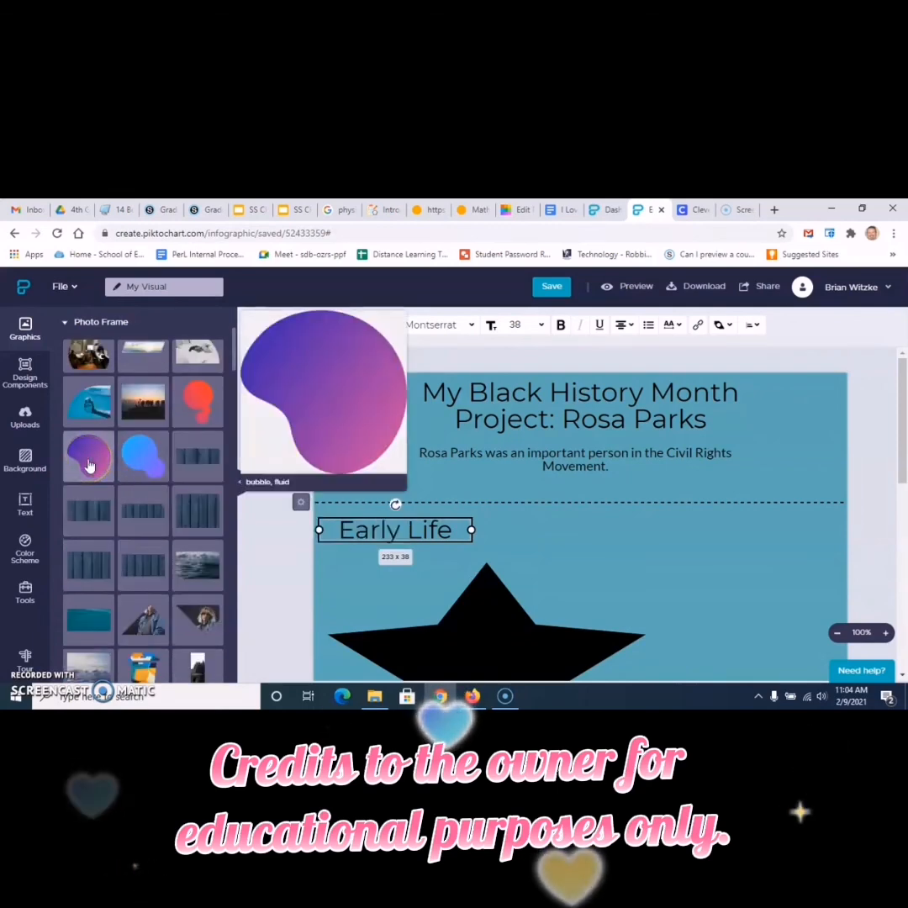
{"action": "left_click", "coordinate": [99, 519]}
{"action": "scroll", "coordinate": [99, 519], "scroll_direction": "down", "scroll_amount": 2}
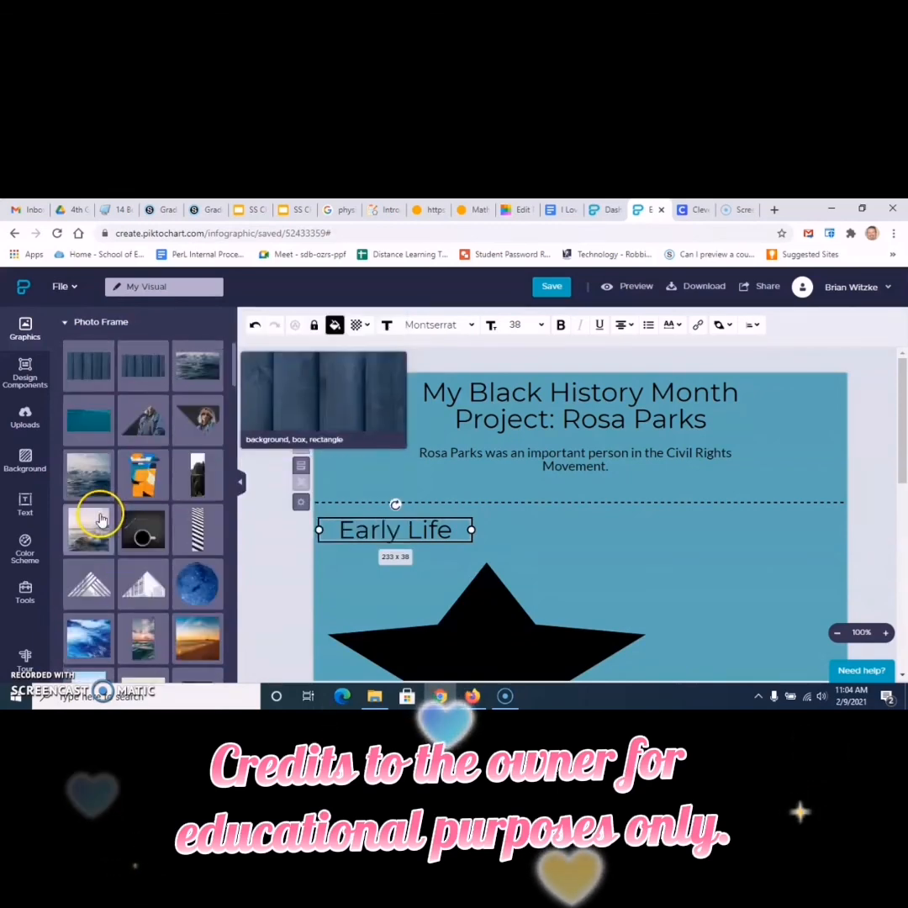
{"action": "scroll", "coordinate": [150, 538], "scroll_direction": "down", "scroll_amount": 3}
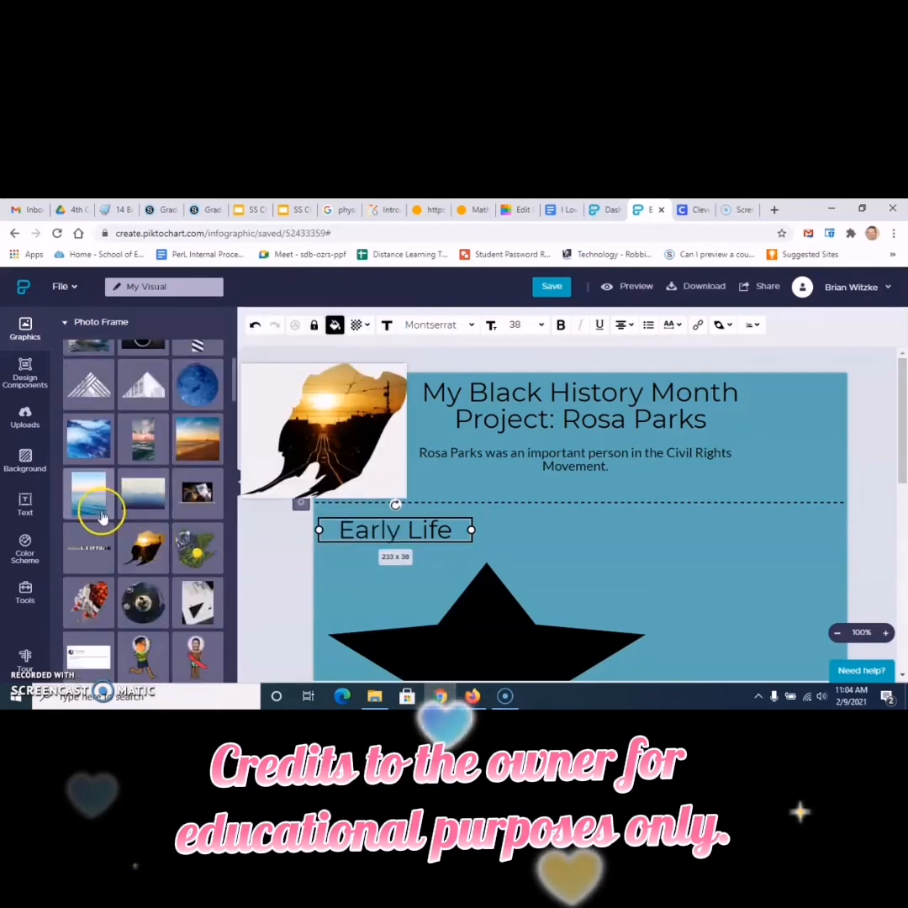
{"action": "scroll", "coordinate": [164, 425], "scroll_direction": "up", "scroll_amount": 8}
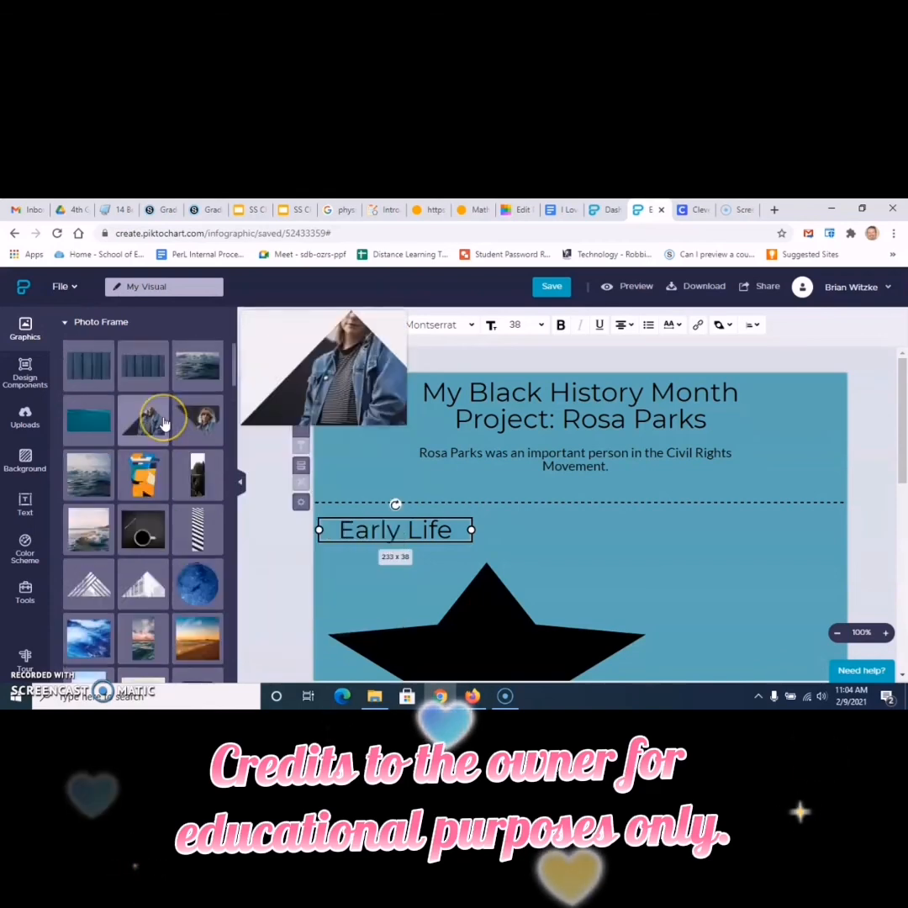
{"action": "left_click", "coordinate": [72, 464]}
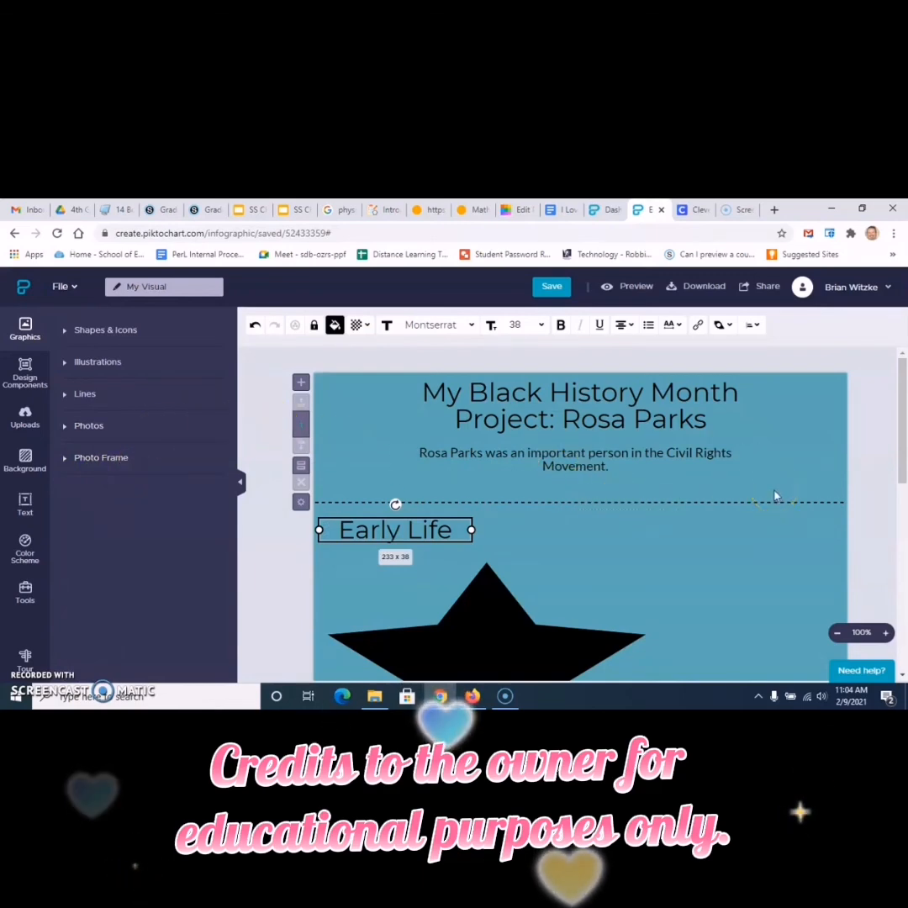
Save the infographic and look over the page
{"action": "scroll", "coordinate": [776, 496], "scroll_direction": "down", "scroll_amount": 2}
{"action": "scroll", "coordinate": [775, 496], "scroll_direction": "up", "scroll_amount": 2}
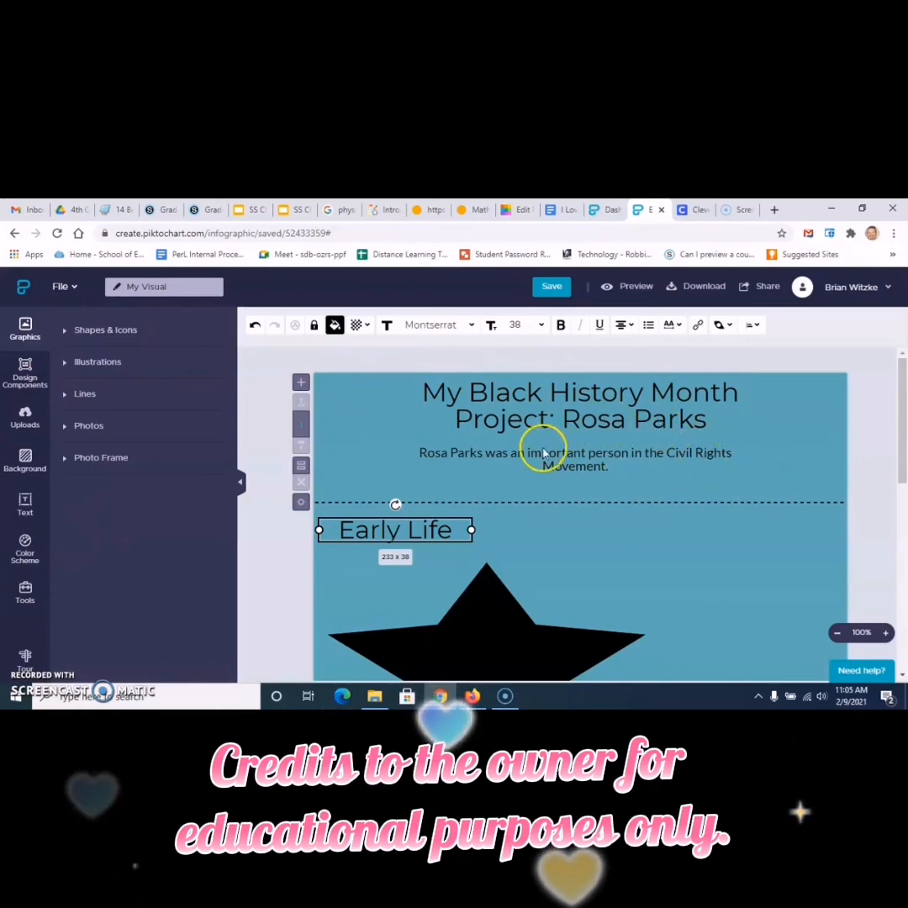
{"action": "left_click", "coordinate": [552, 288]}
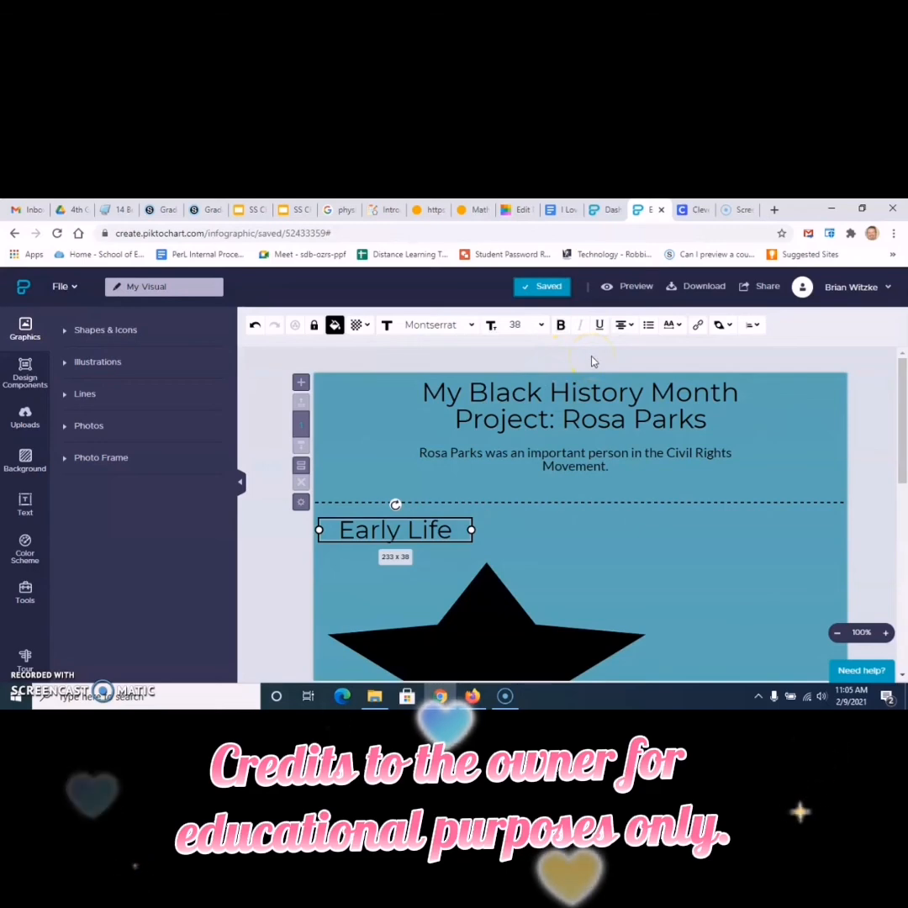
{"action": "scroll", "coordinate": [600, 432], "scroll_direction": "down", "scroll_amount": 3}
{"action": "scroll", "coordinate": [714, 465], "scroll_direction": "up", "scroll_amount": 3}
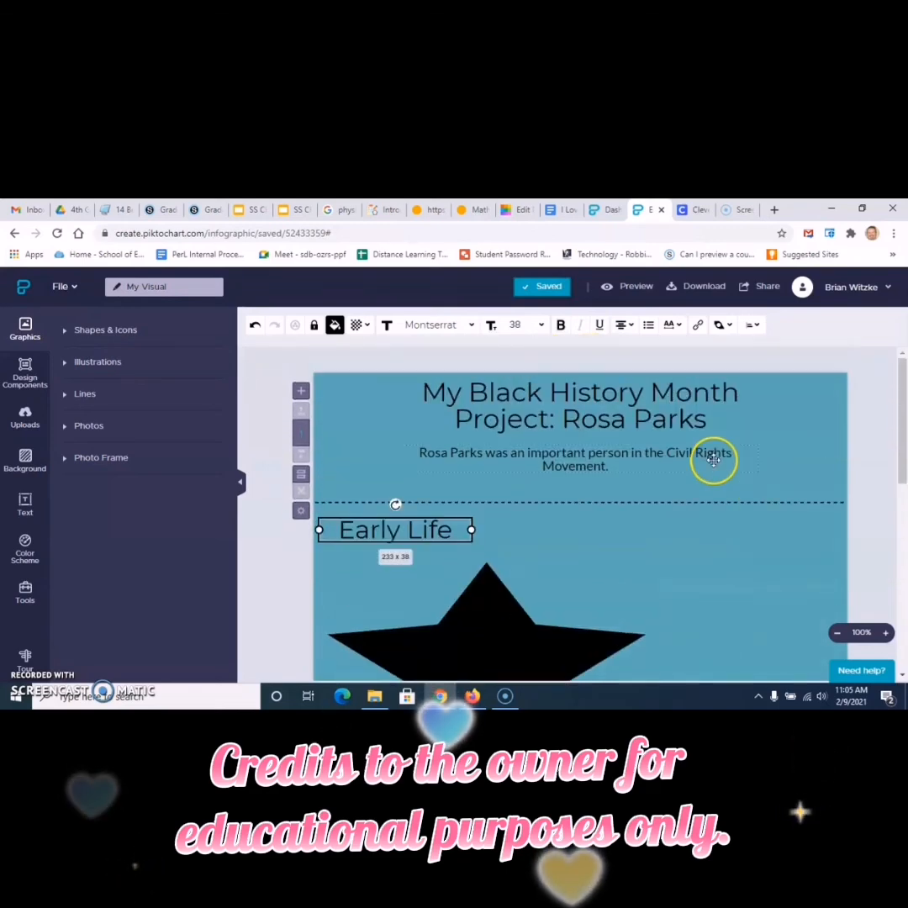